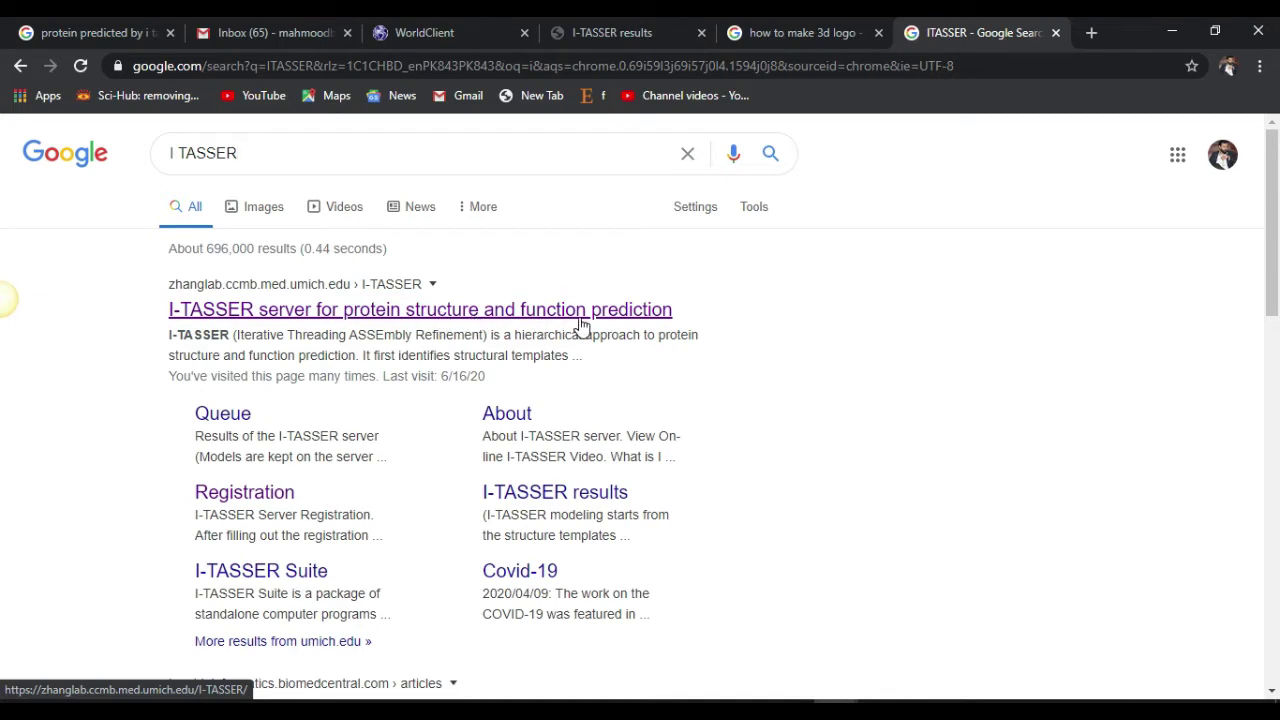
Step: Open the I-TASSER server for protein structure and function prediction from the search results and look over its home page
click(505, 318)
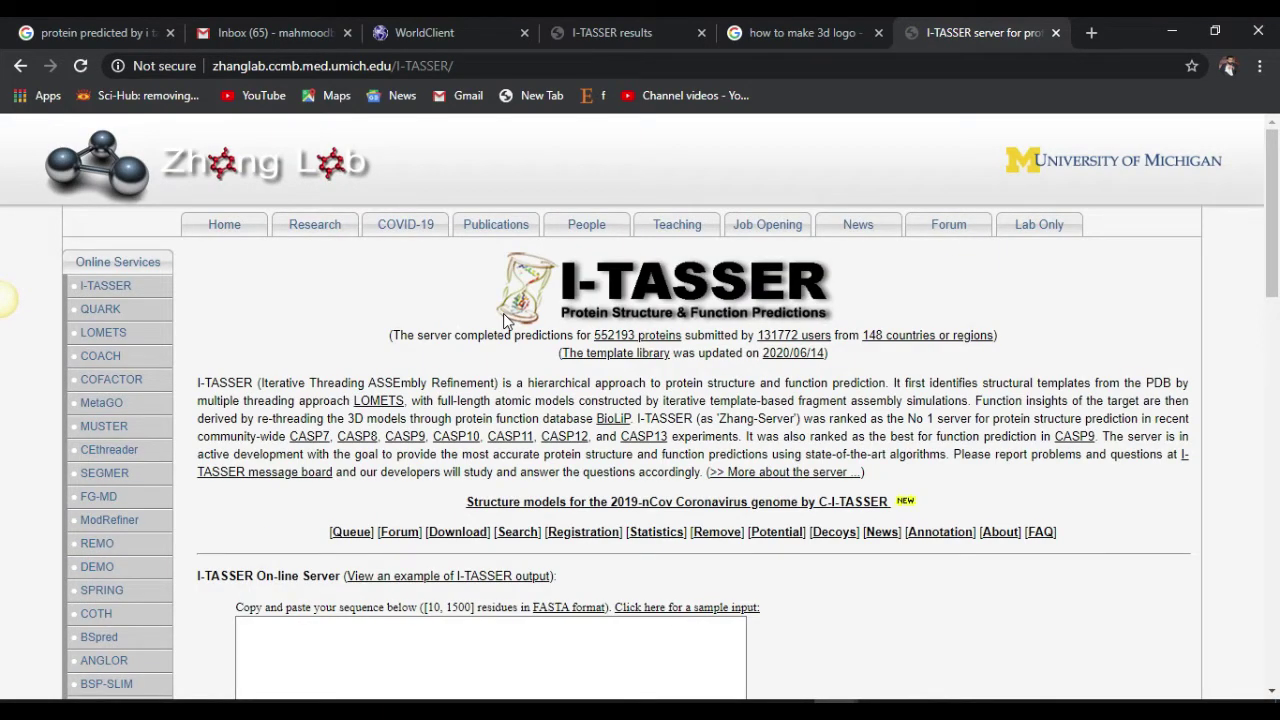
scroll(507, 315, down, 15)
scroll(511, 301, up, 15)
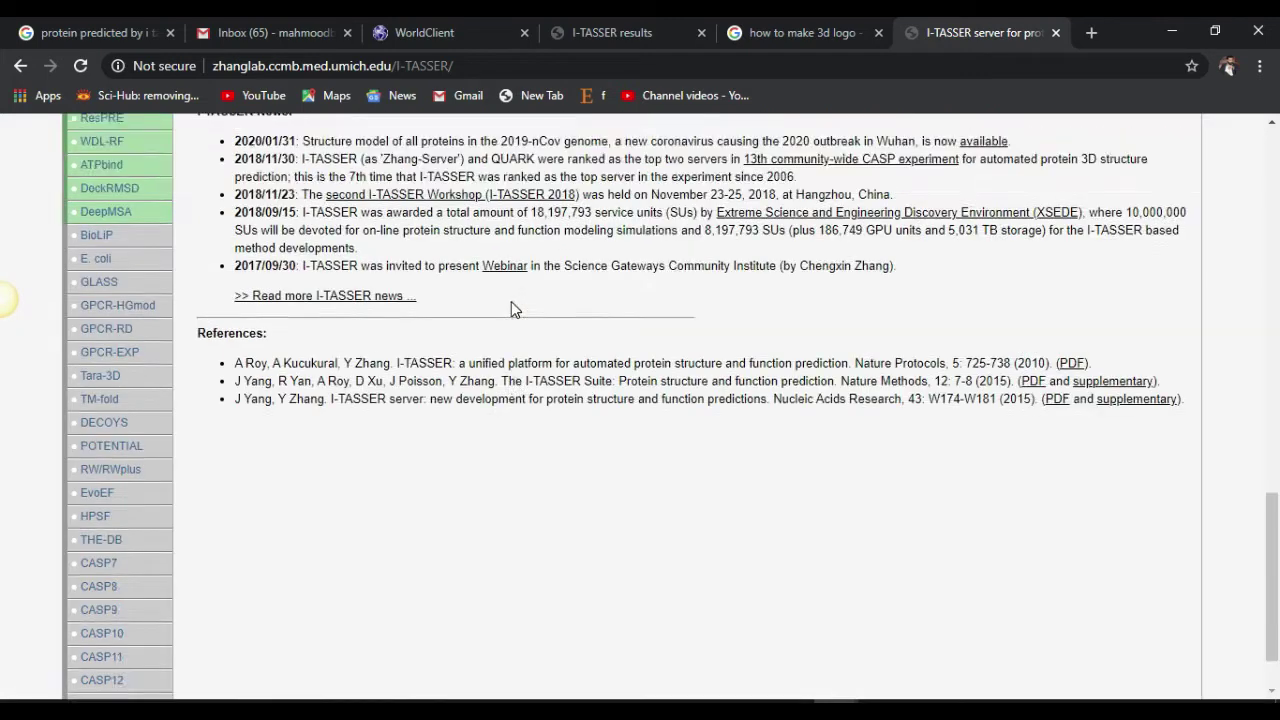
scroll(1270, 230, down, 2)
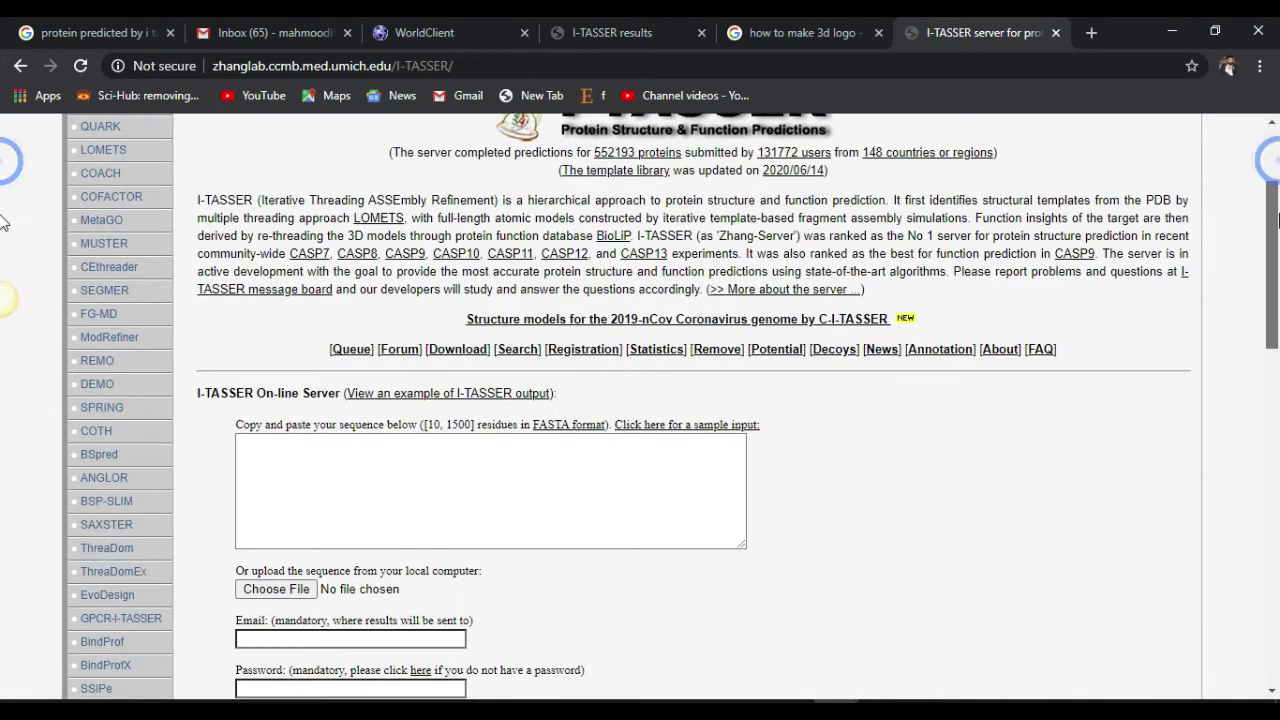
scroll(1272, 168, up, 2)
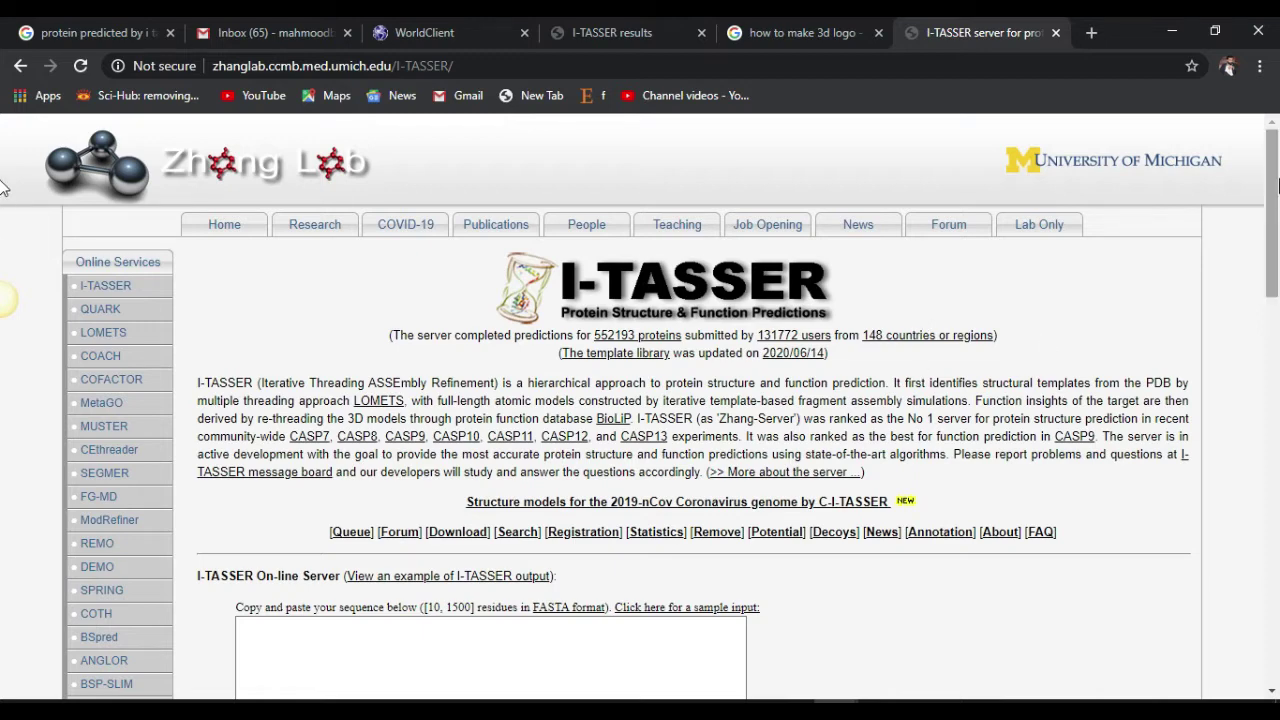
scroll(2, 222, down, 2)
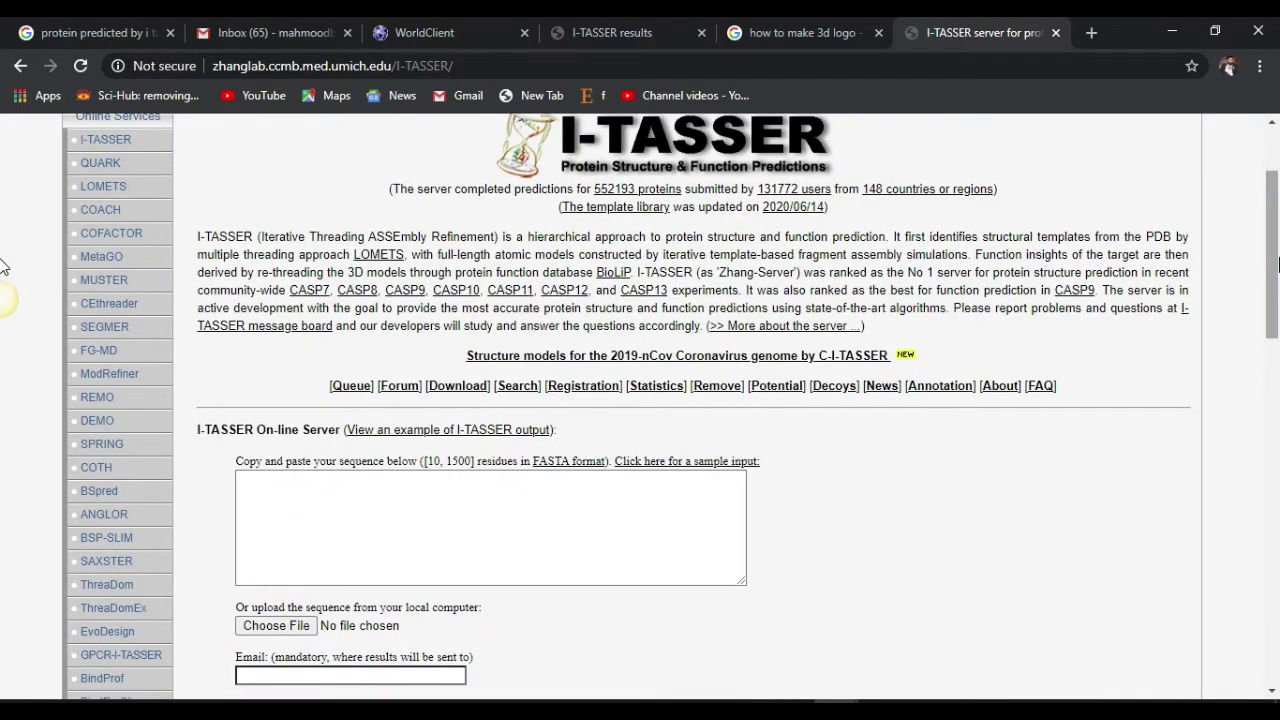
scroll(4, 262, up, 1)
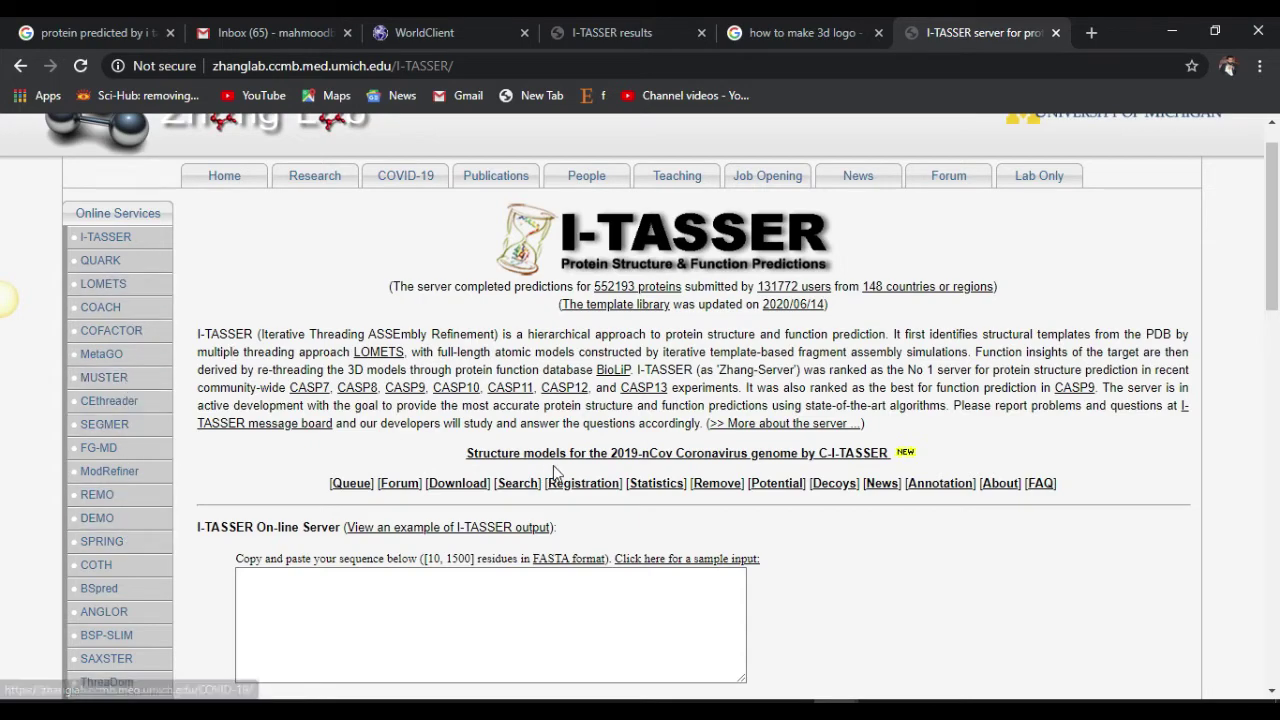
scroll(3, 268, down, 3)
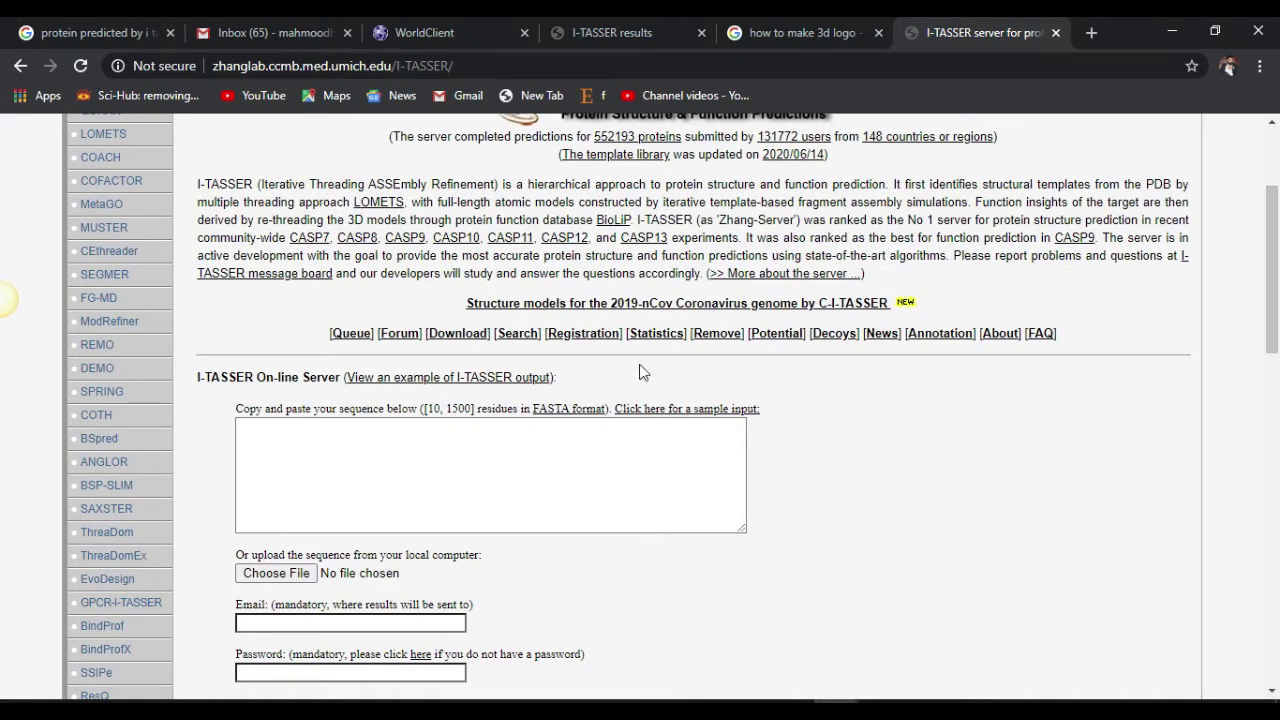
Step: Examine the I-TASSER submission form, including its sequence, email, password and protein ID fields and the run options
click(563, 481)
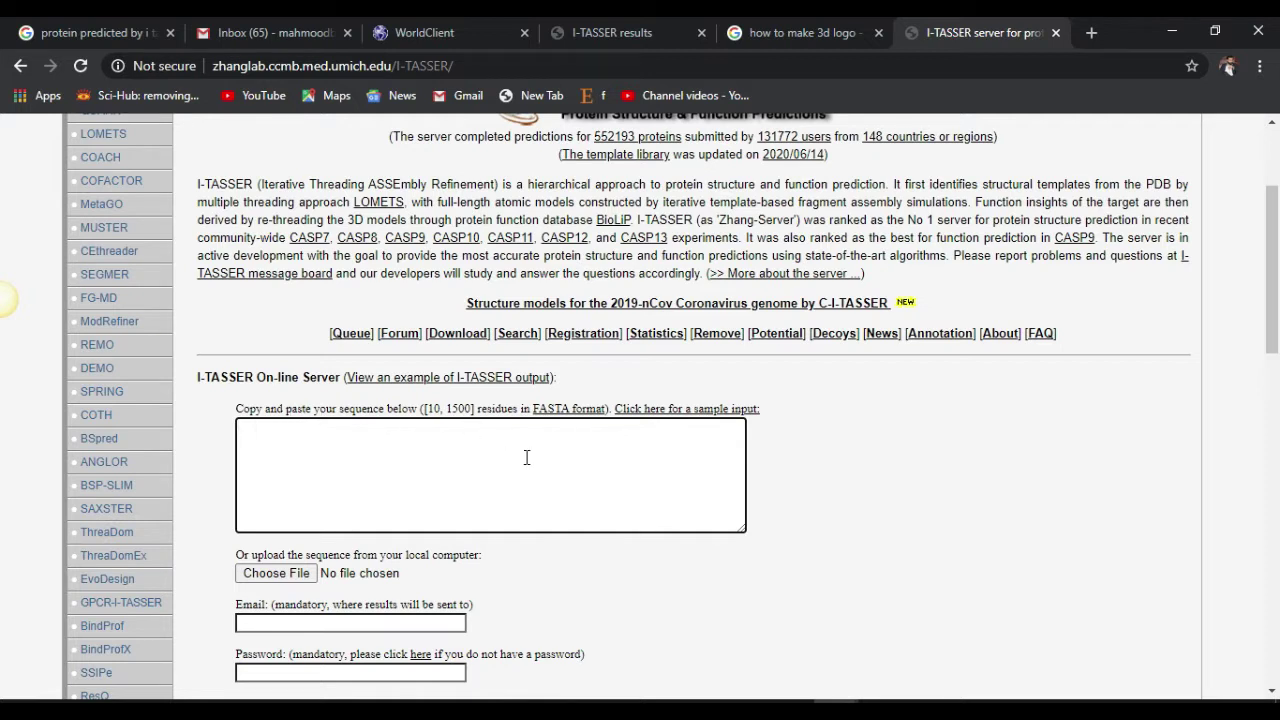
drag(1268, 237, 1258, 293)
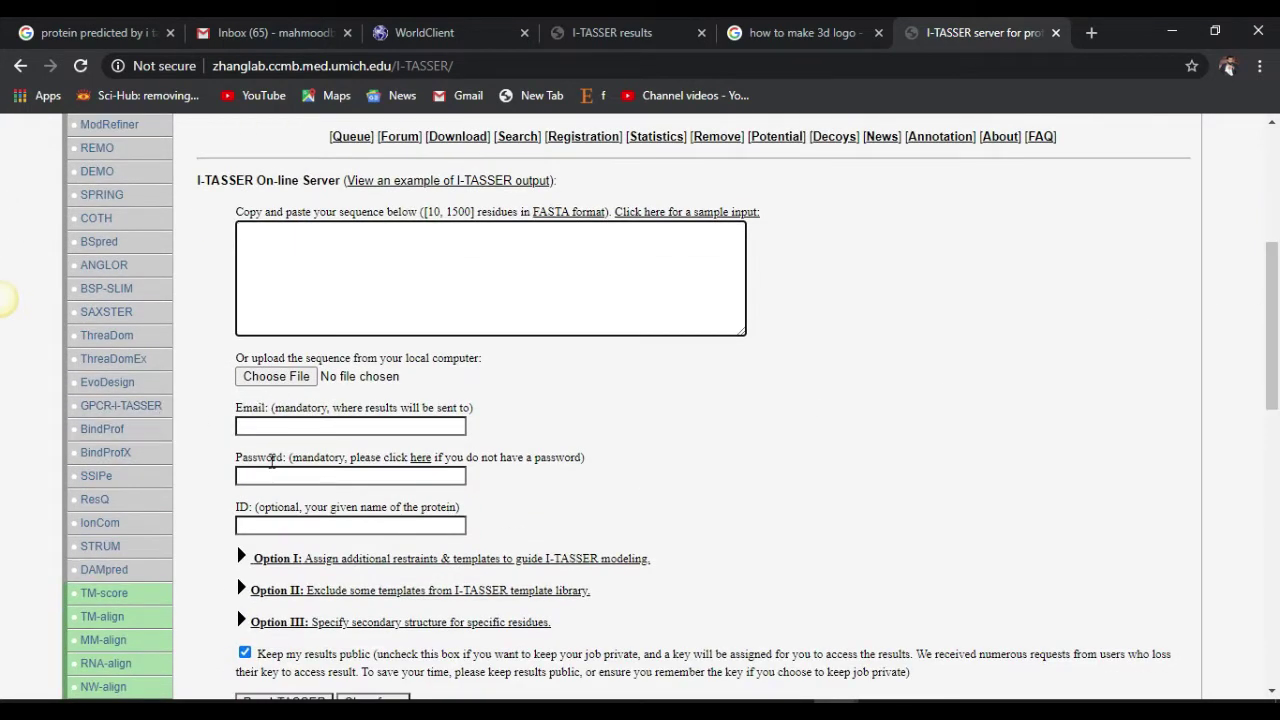
click(300, 425)
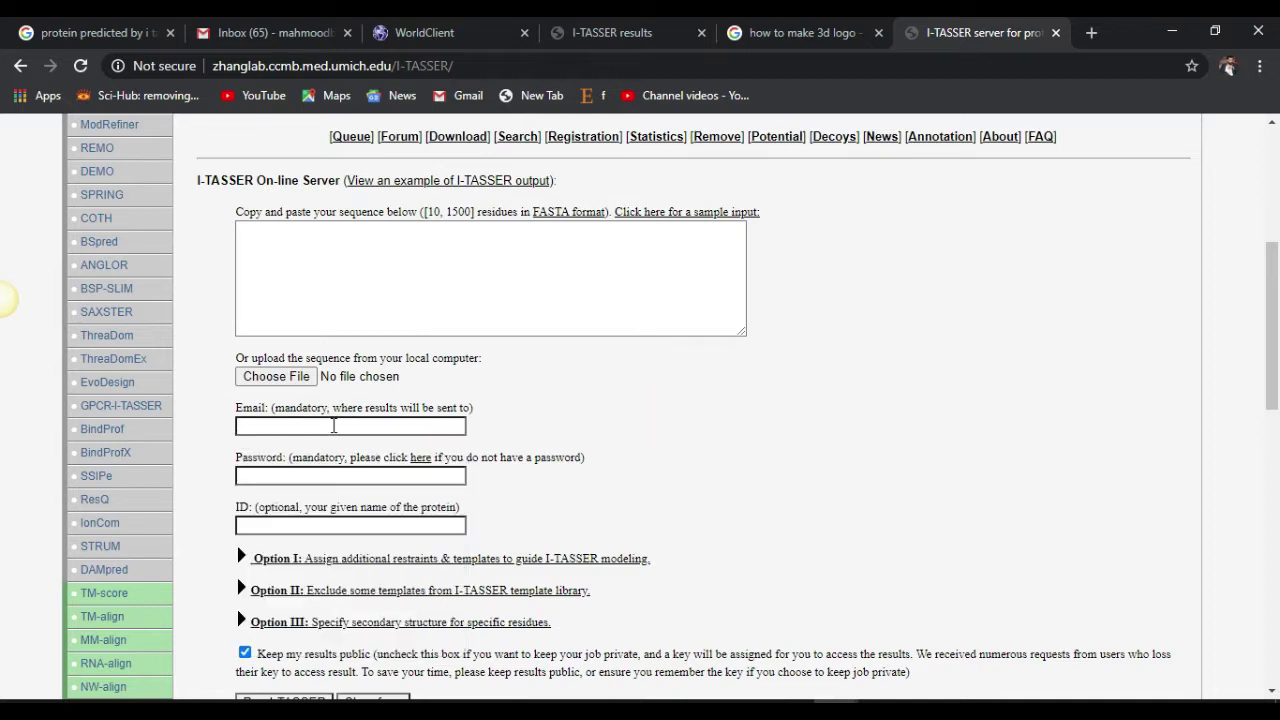
click(334, 425)
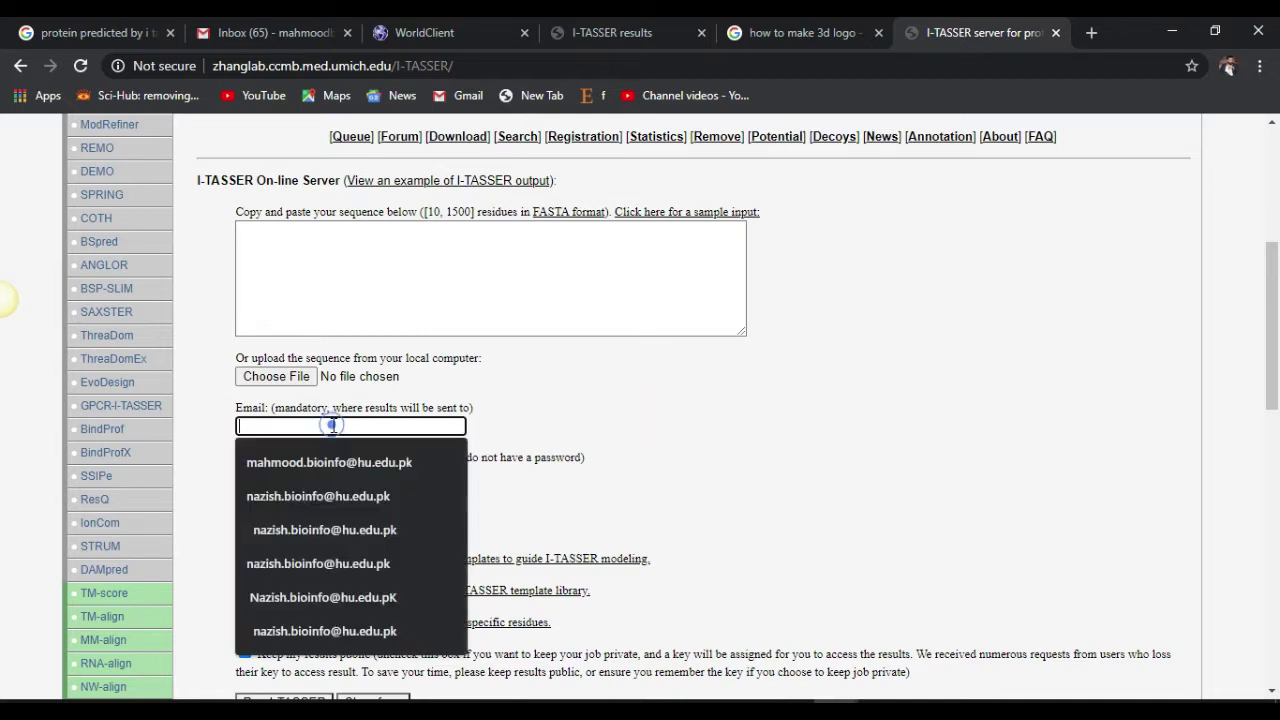
click(582, 422)
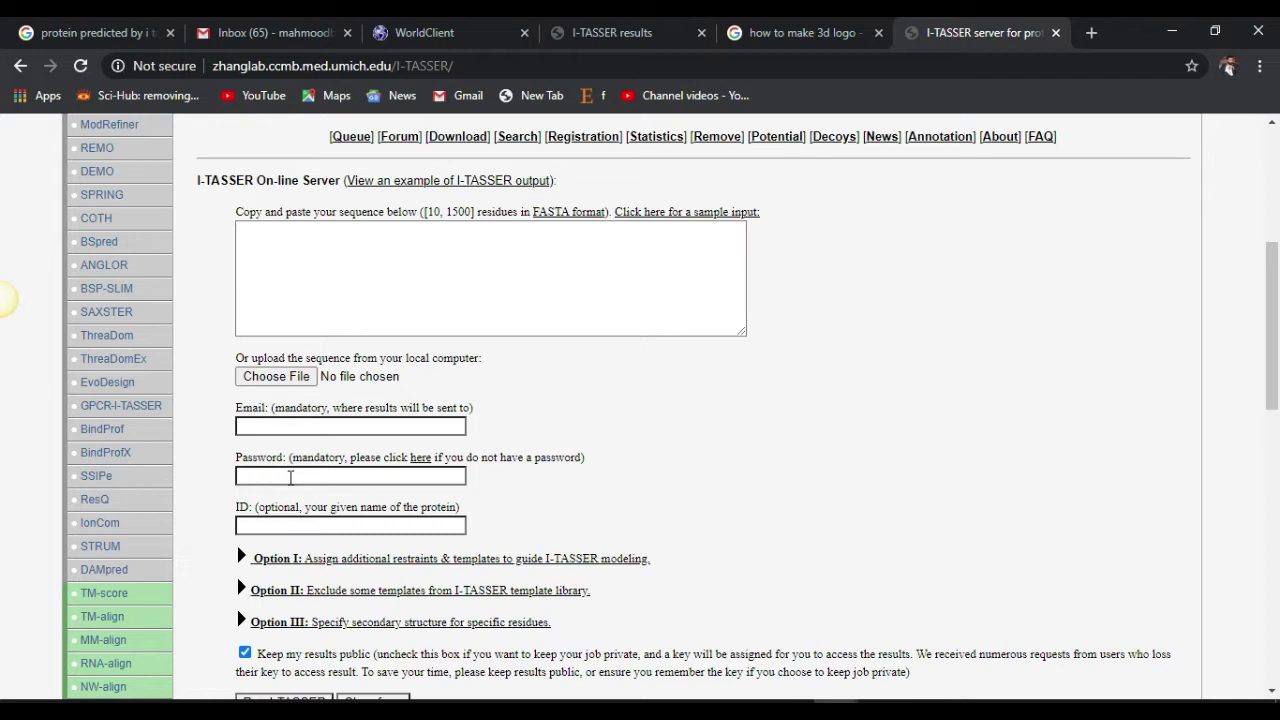
click(294, 477)
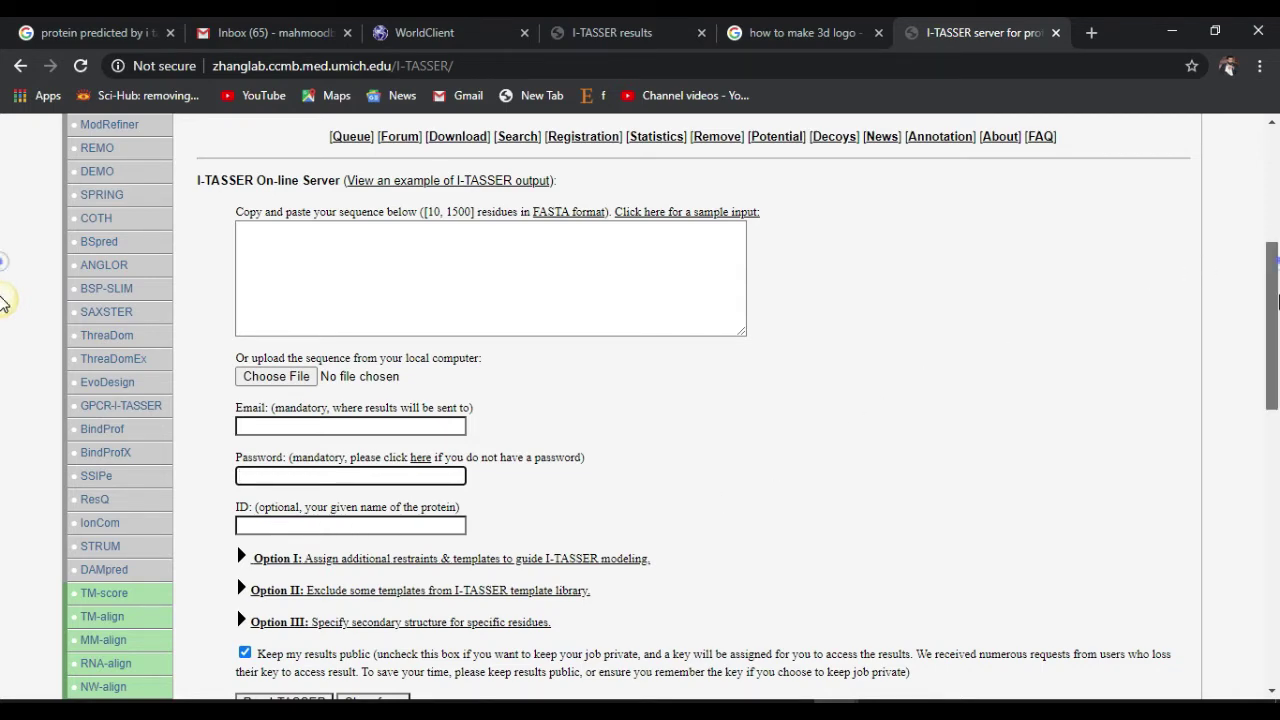
scroll(1278, 300, down, 2)
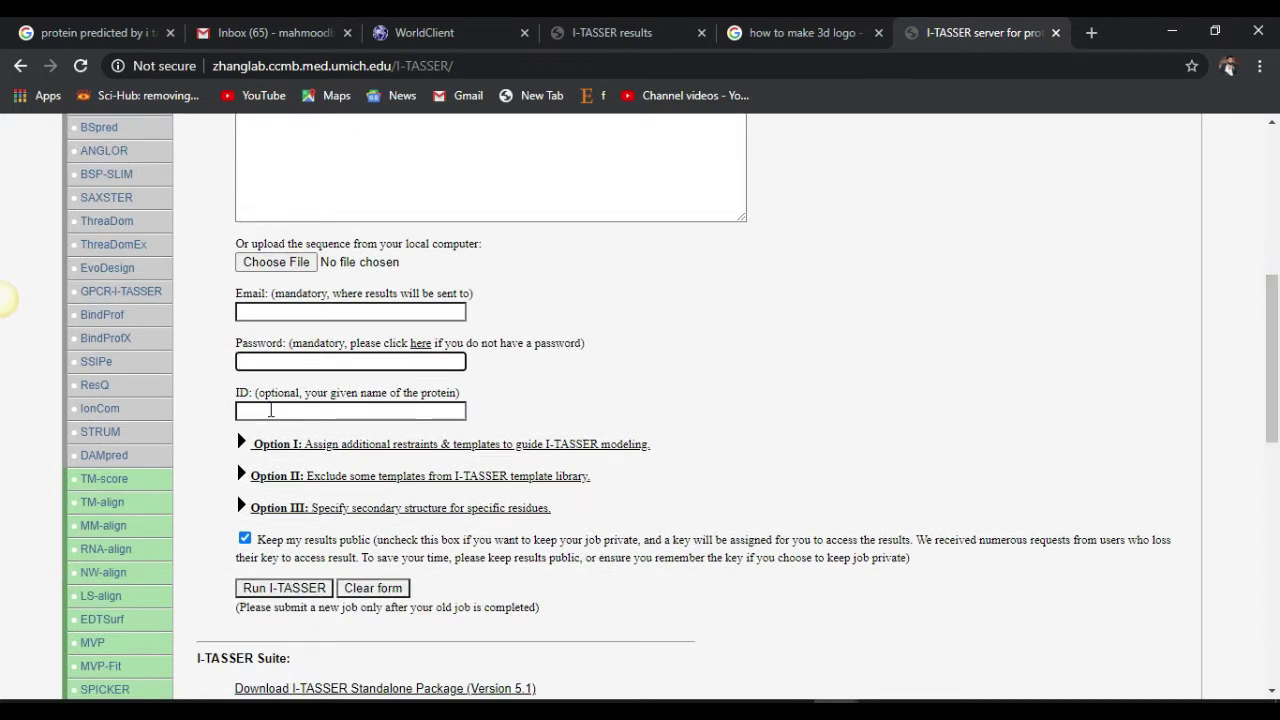
click(270, 410)
click(908, 337)
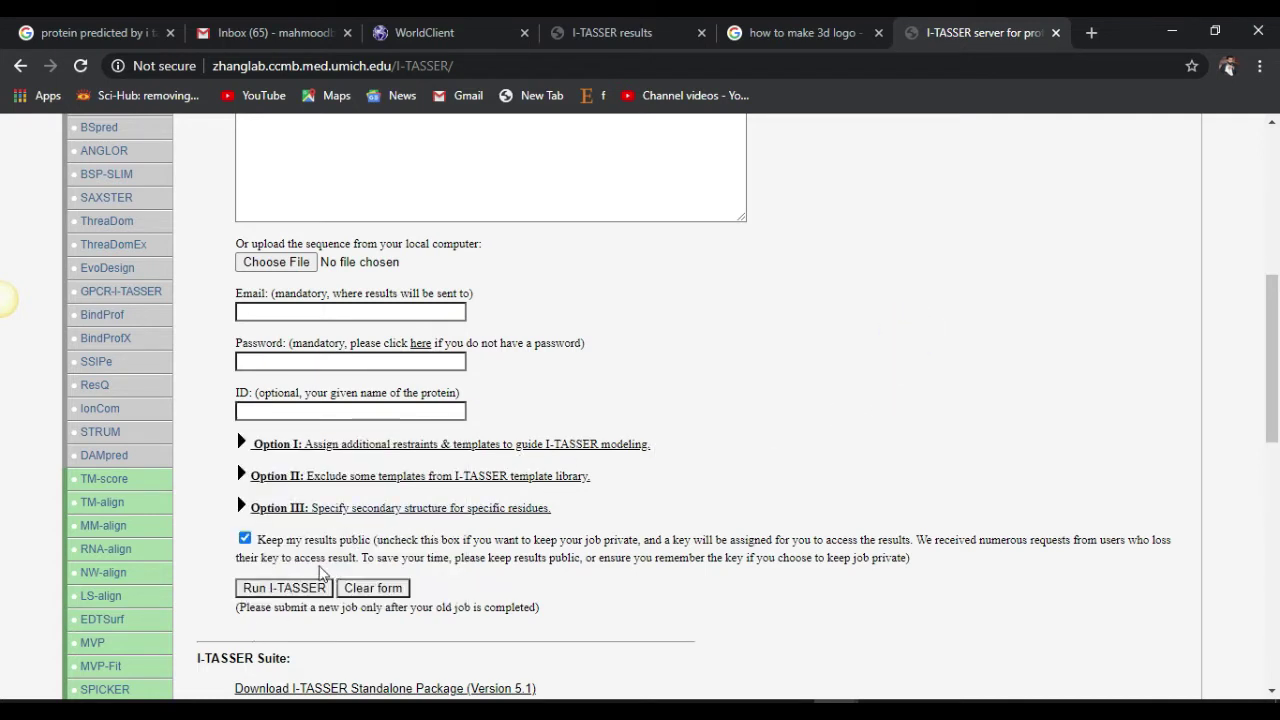
scroll(350, 240, up, 6)
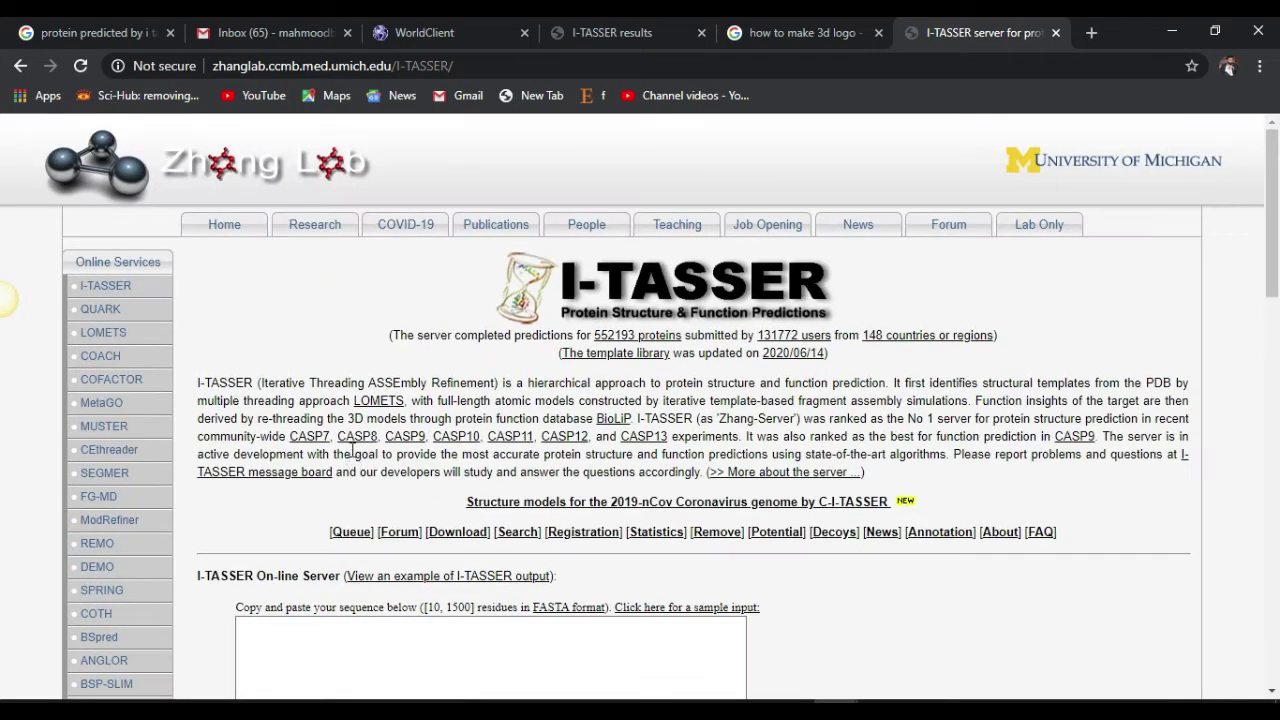
scroll(352, 440, down, 15)
scroll(1262, 292, up, 10)
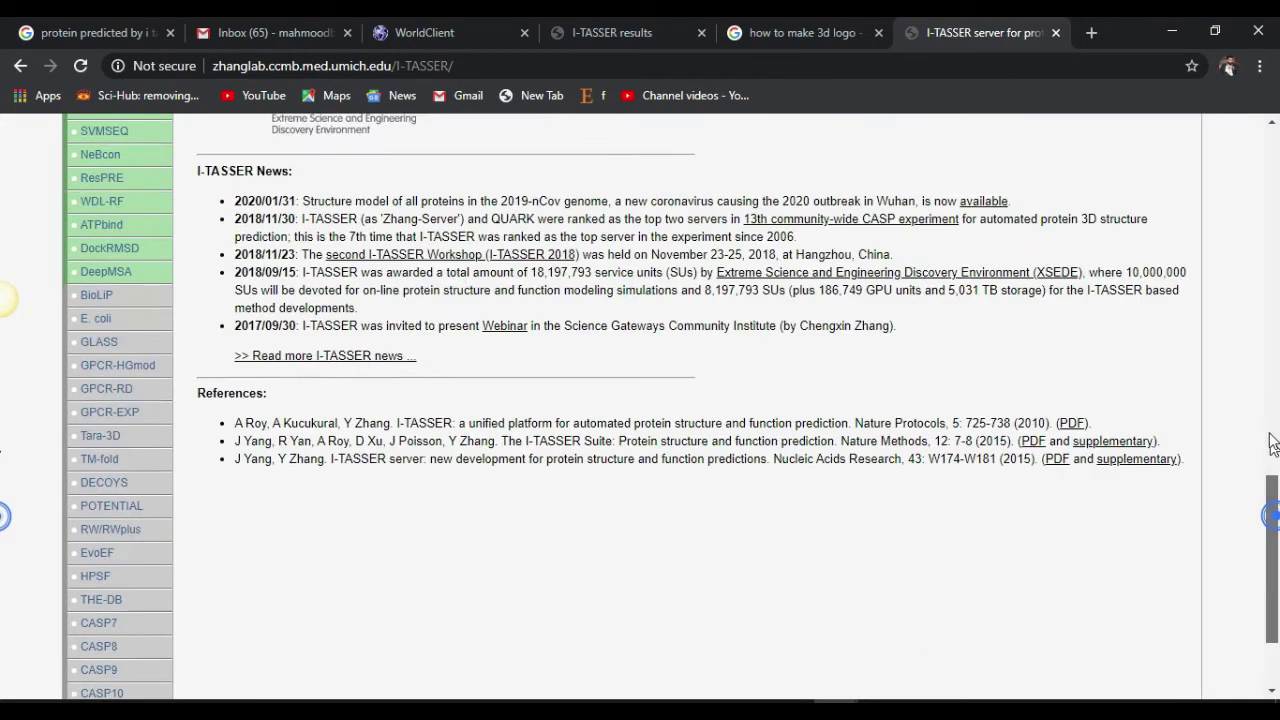
scroll(1262, 292, up, 5)
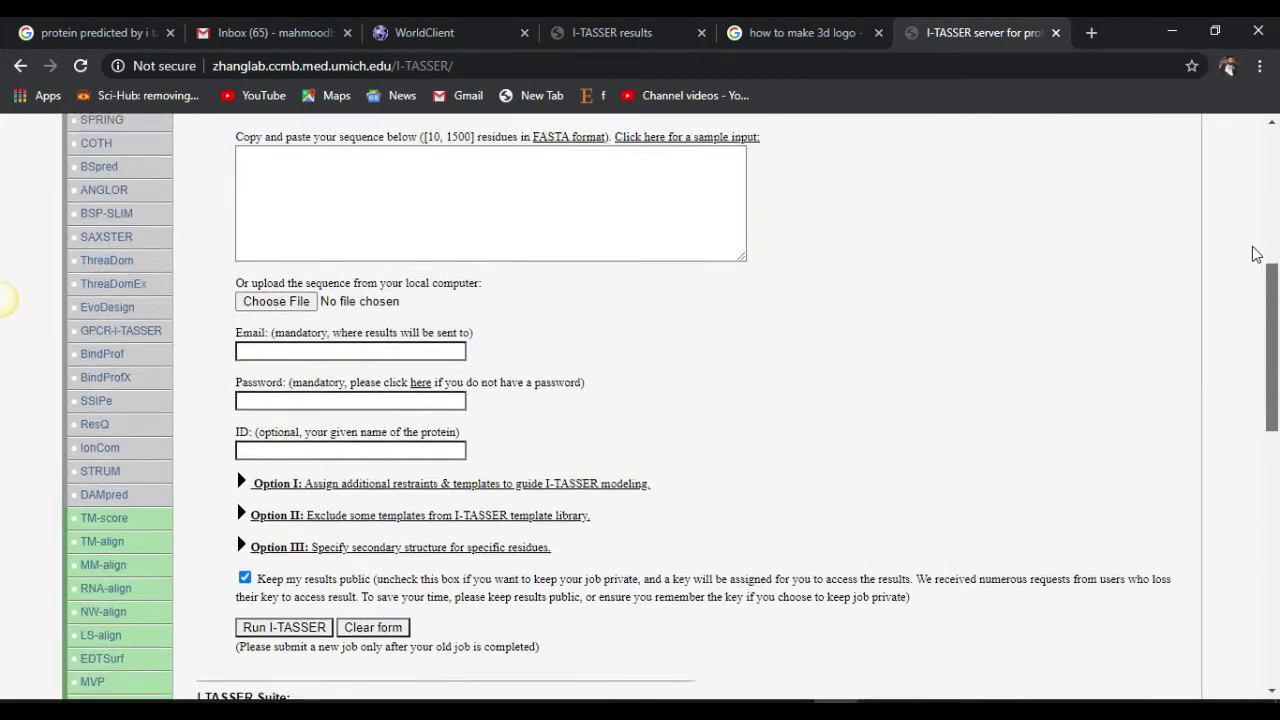
scroll(1256, 255, down, 1)
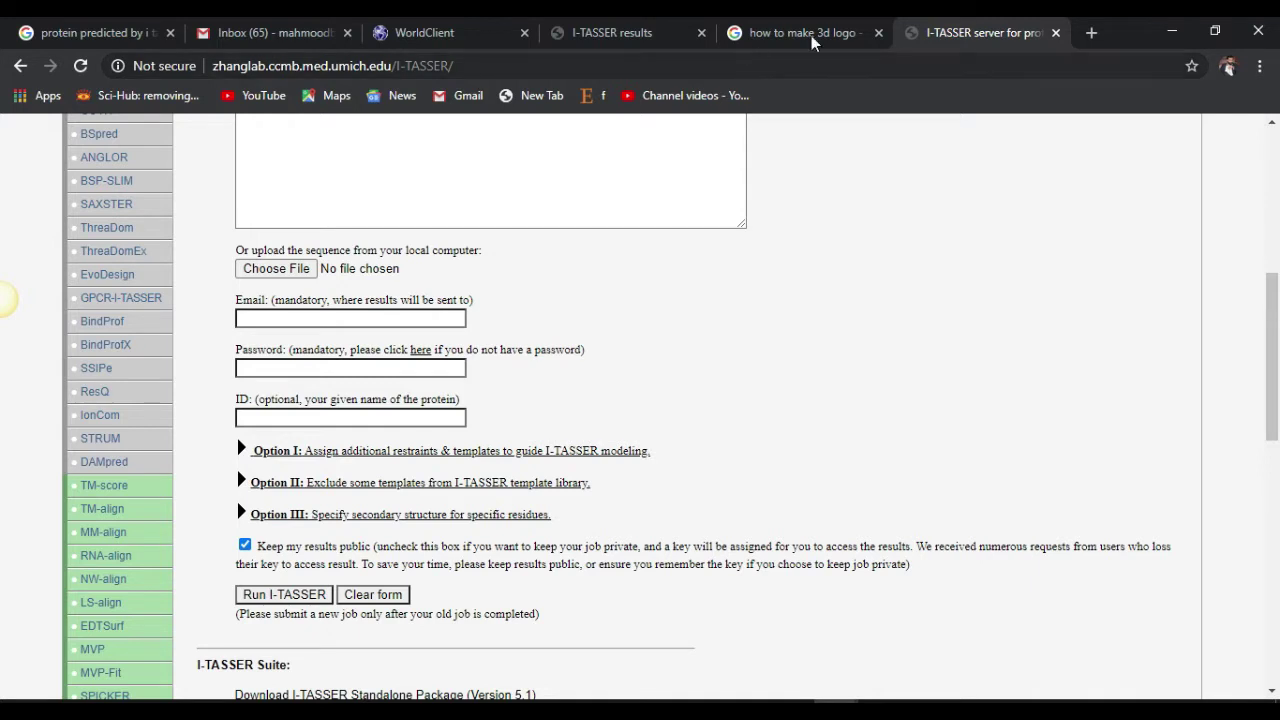
Step: Open the UniProt entry Q96Q05 for human TRAPPC9 in a new browser tab
click(1093, 33)
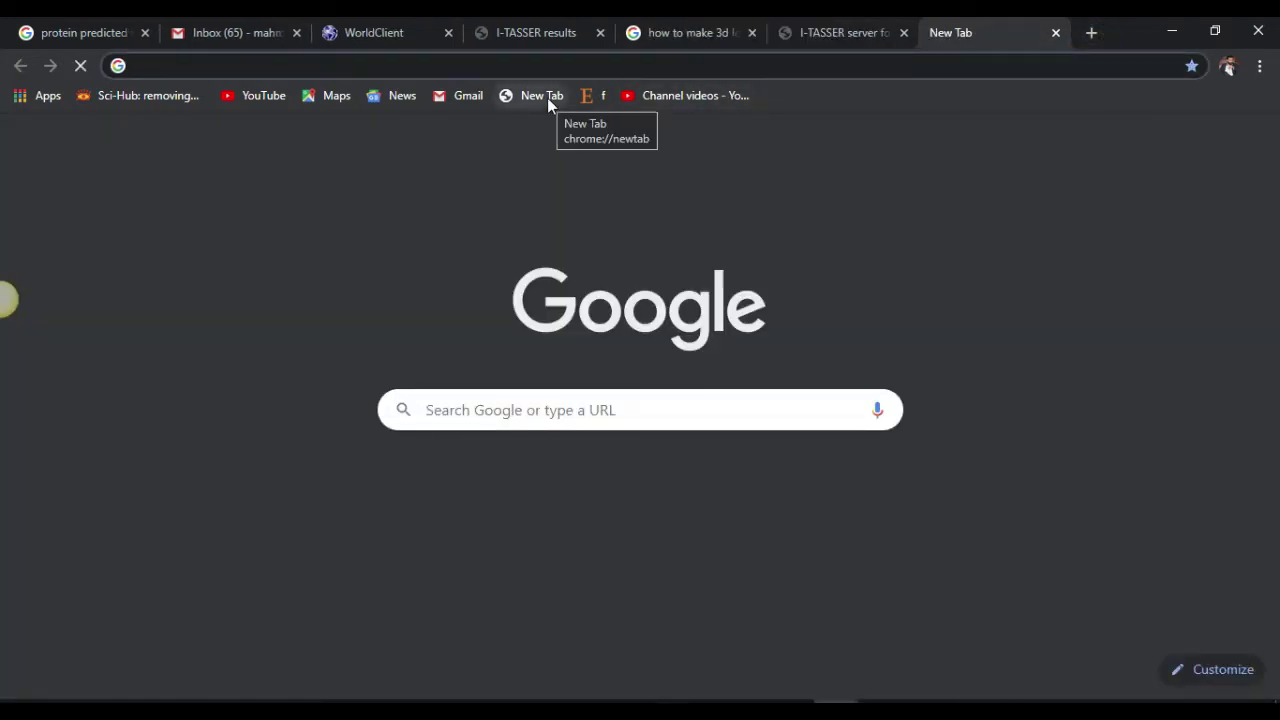
text(uni)
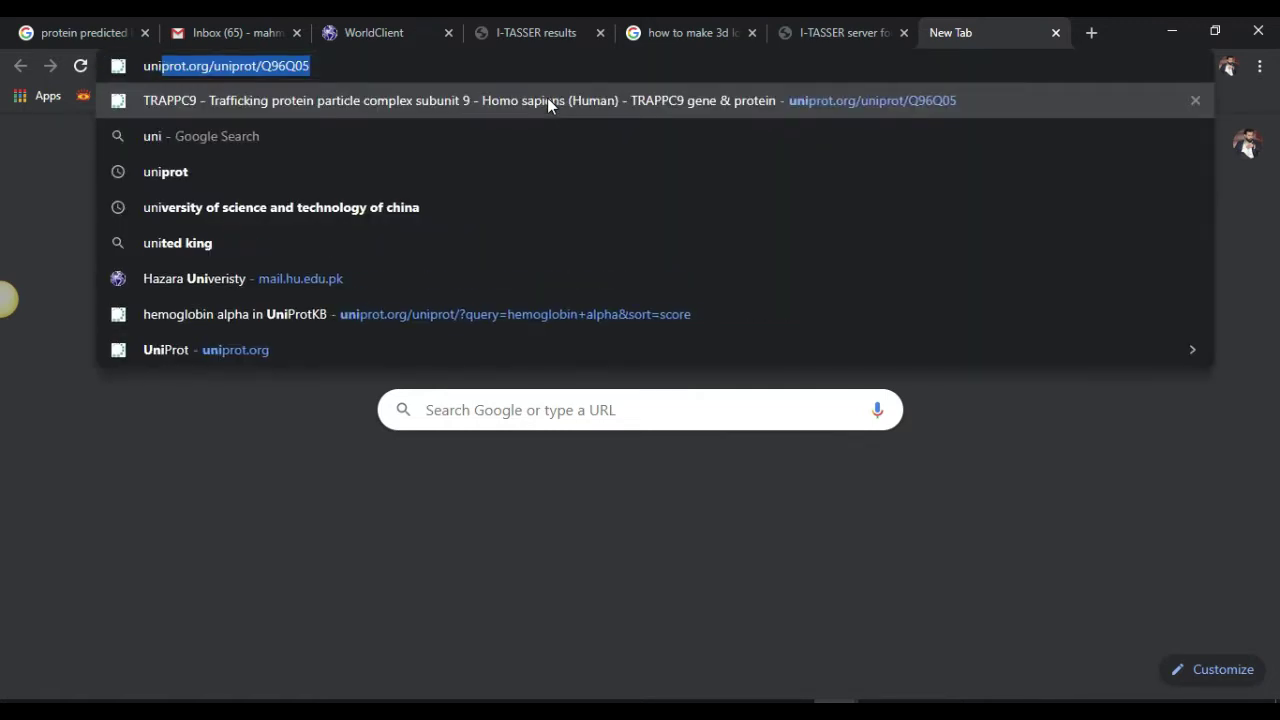
key(Return)
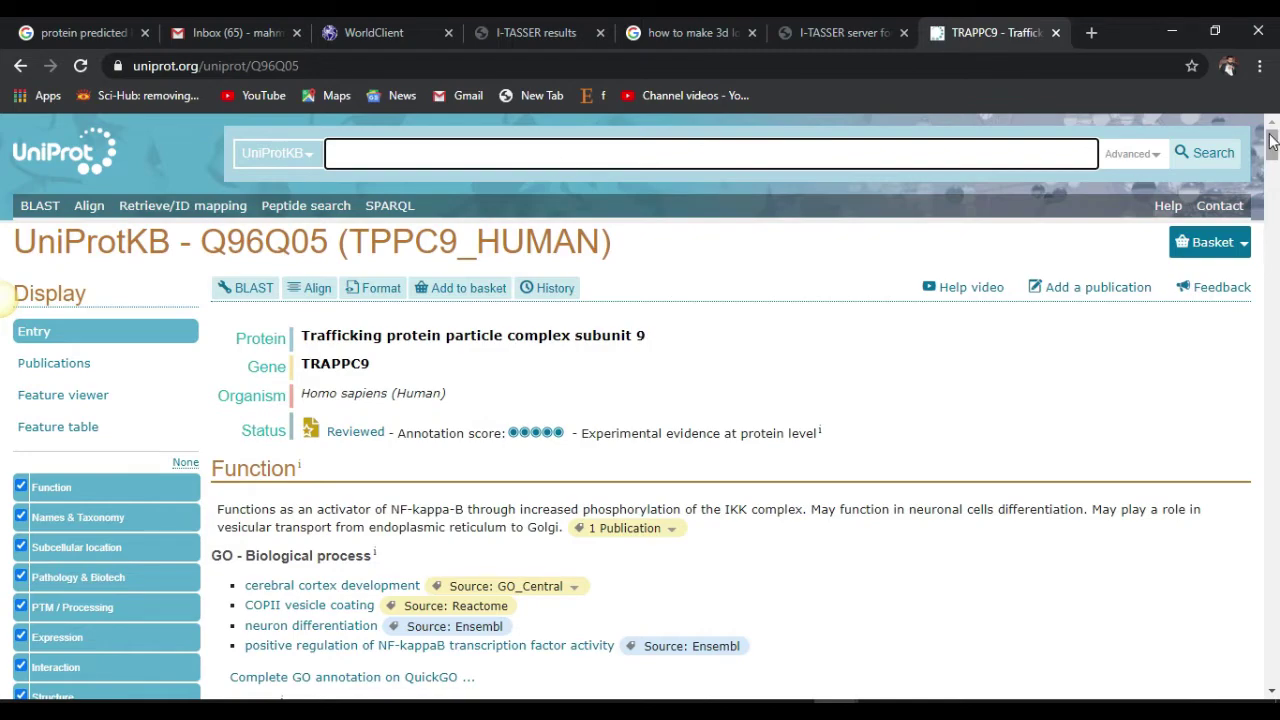
Step: Open the FASTA sequence of isoform 1 and copy all its residues without the header line
drag(1262, 147, 1274, 175)
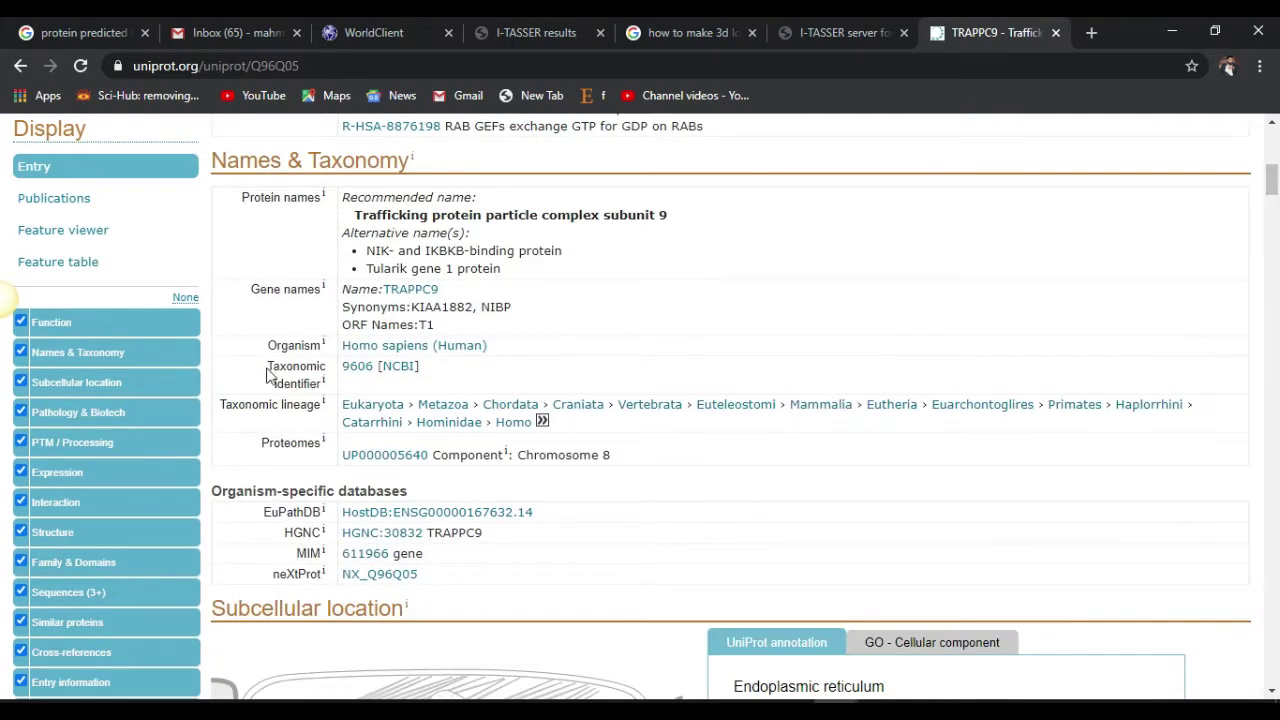
click(95, 592)
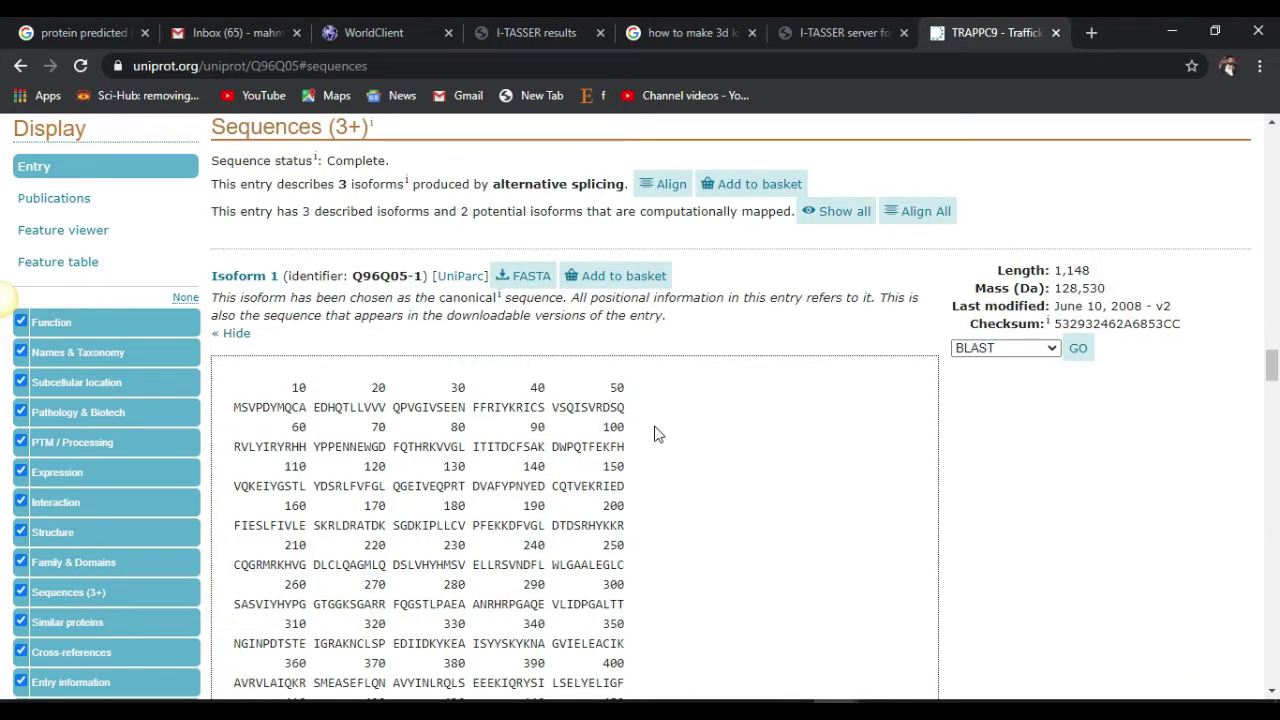
click(526, 283)
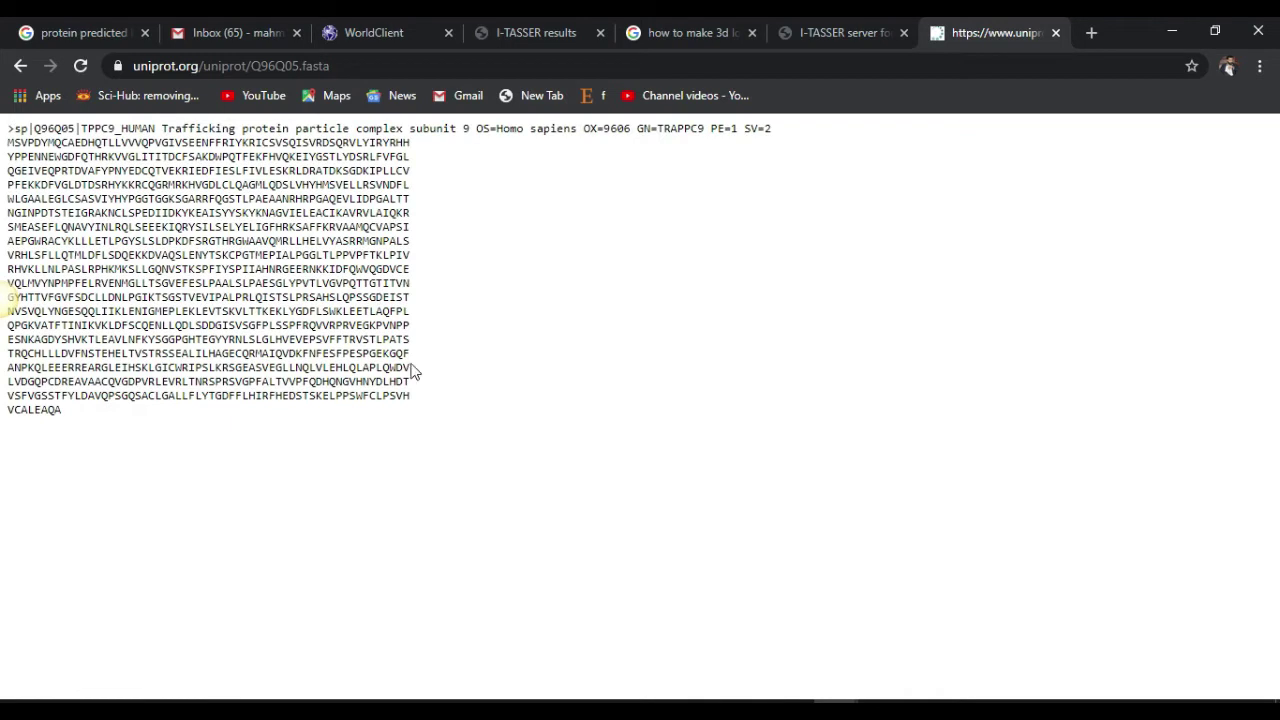
drag(135, 413, 7, 143)
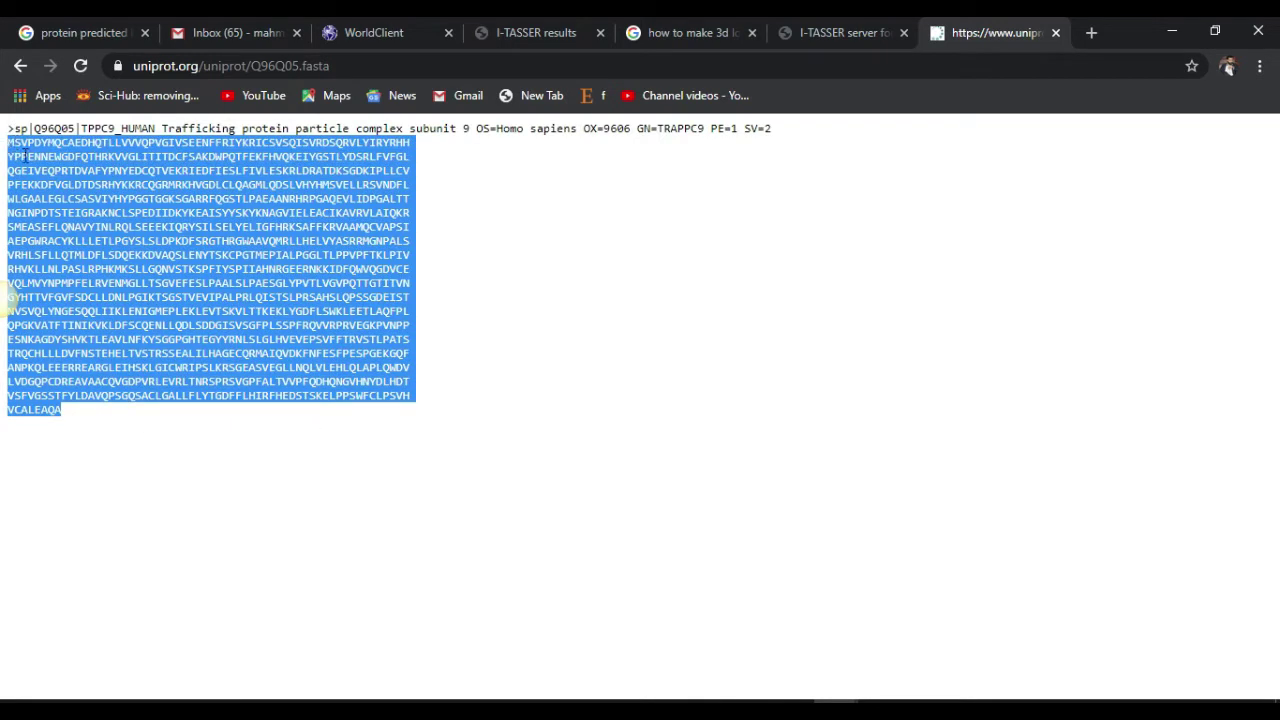
right_click(311, 238)
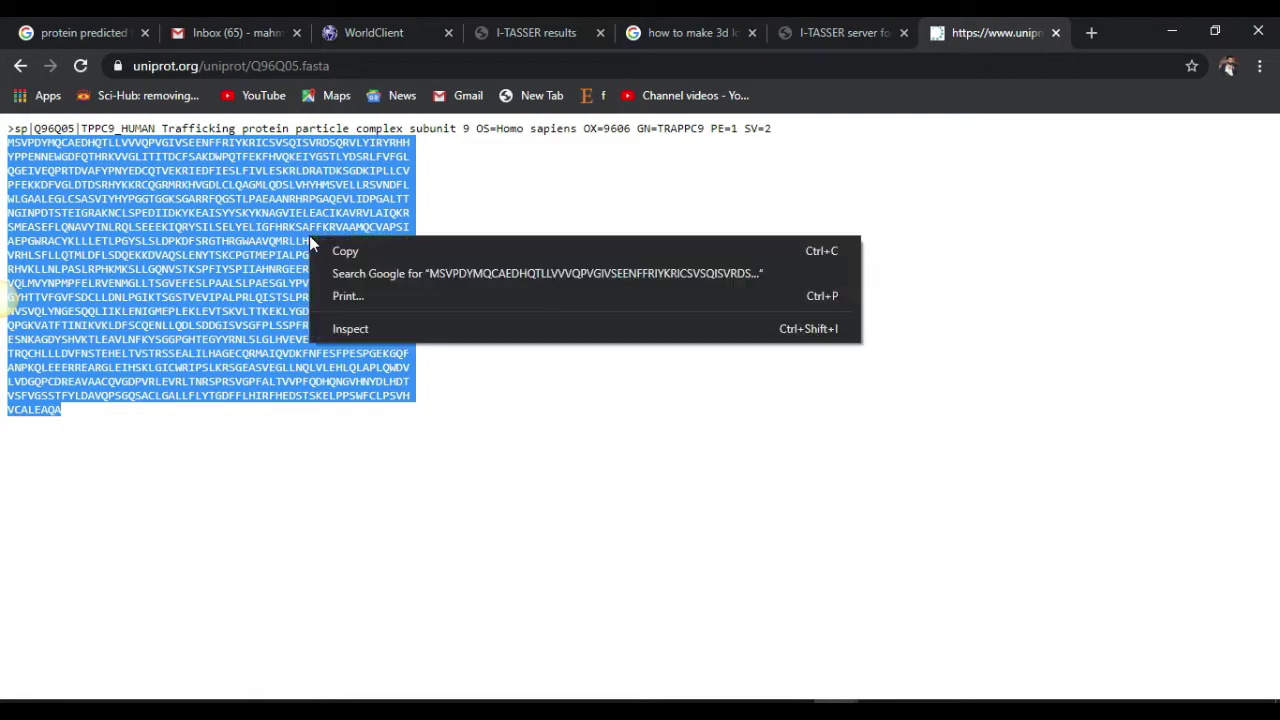
click(337, 250)
Step: Return to the I-TASSER server page and paste the copied TRAPPC9 sequence into the submission form
click(840, 32)
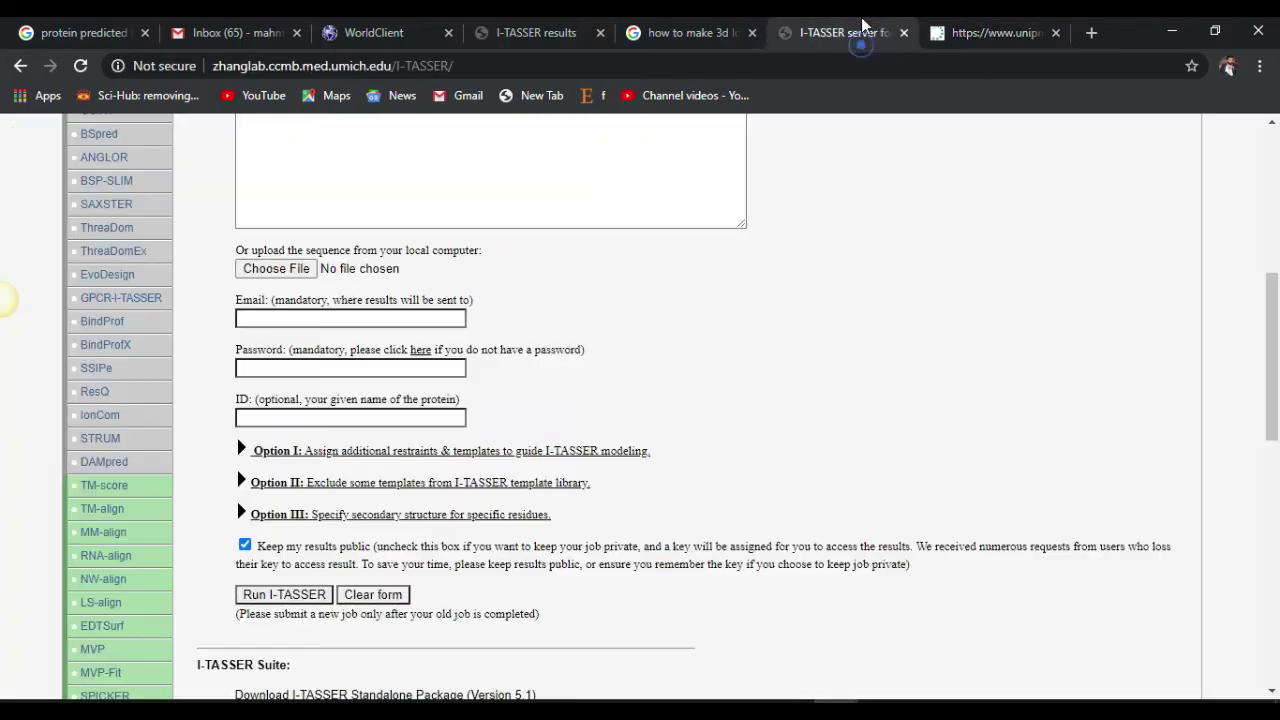
scroll(470, 210, up, 10)
scroll(476, 317, down, 20)
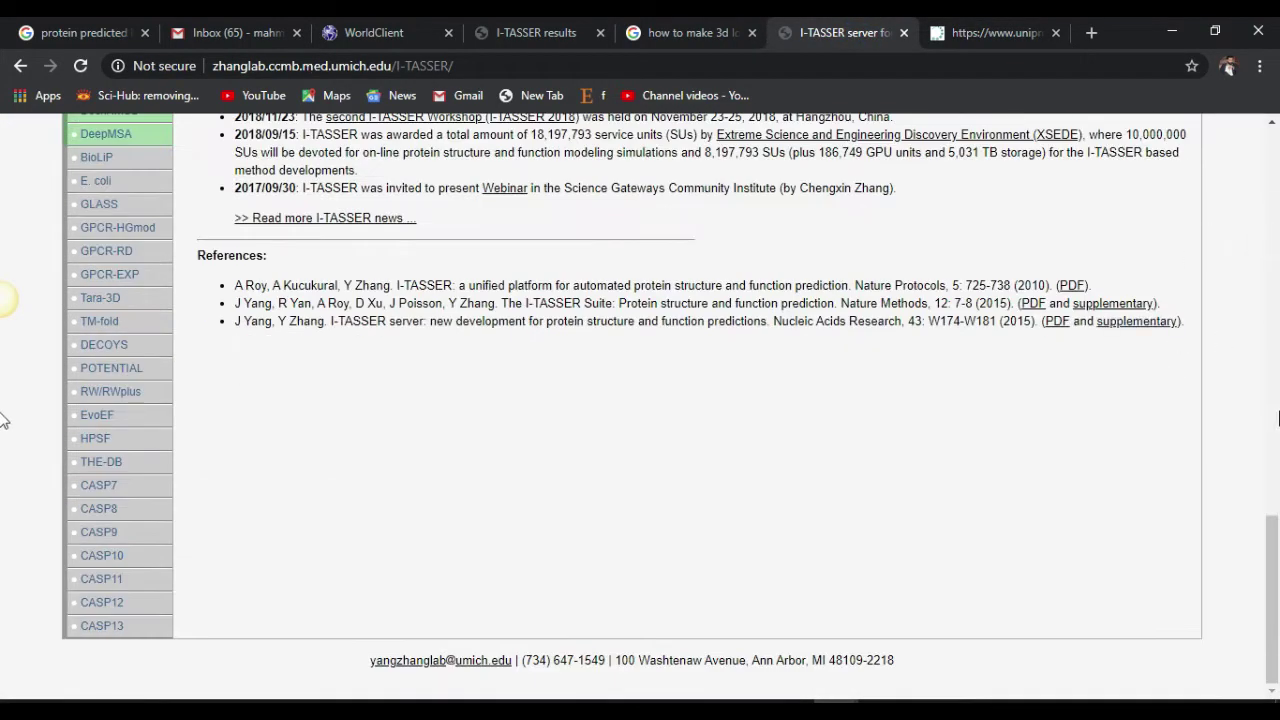
drag(1271, 505, 1270, 270)
click(505, 267)
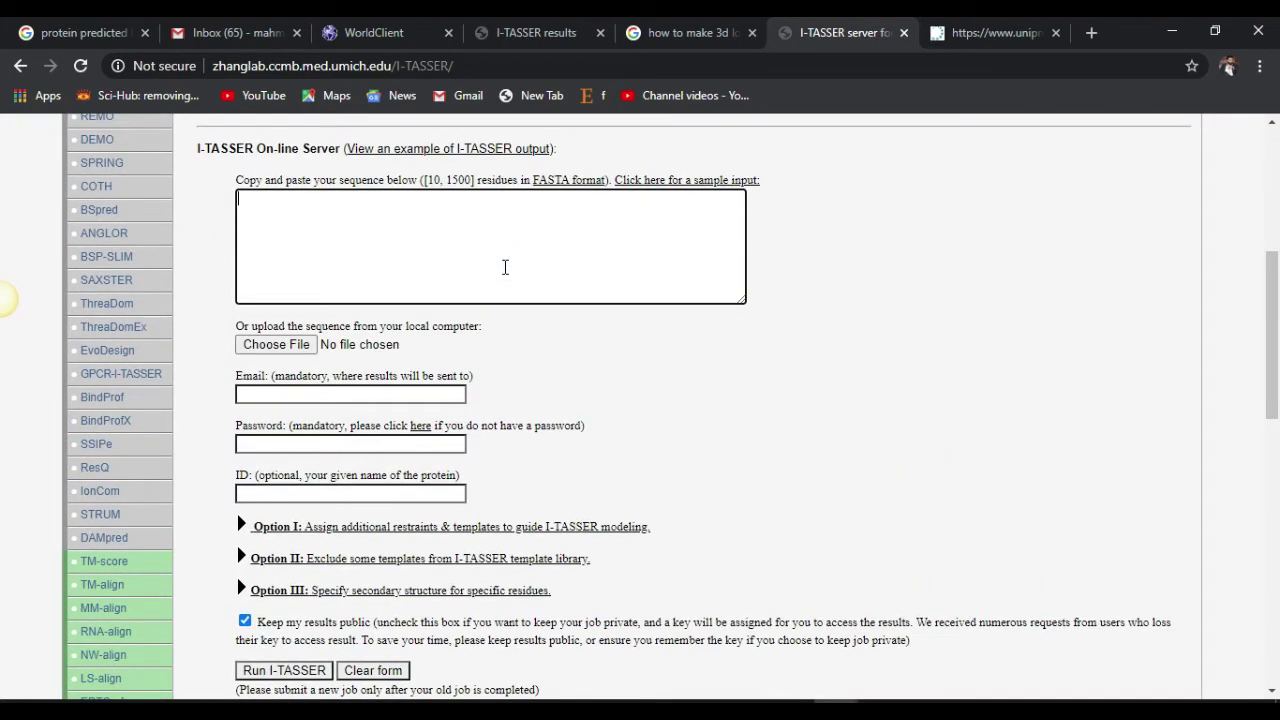
key(ctrl+v)
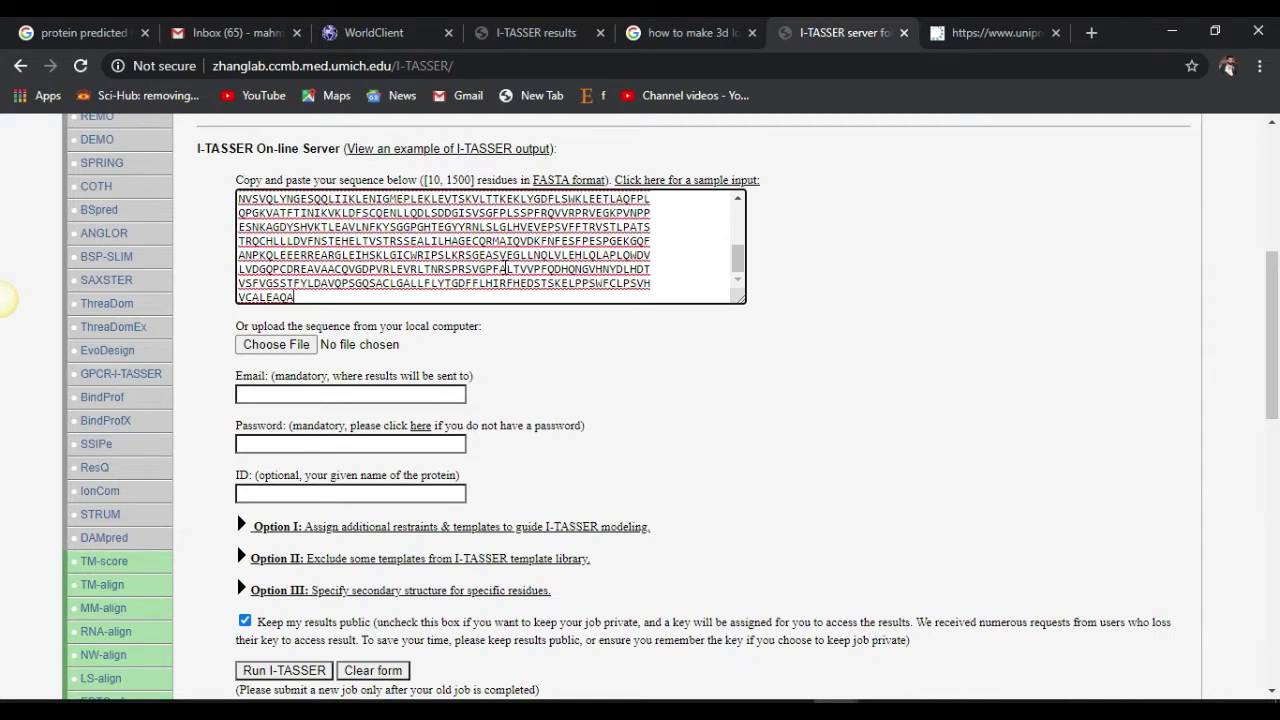
Step: Fill in the submission form's email with the saved university address and enter the account password
click(249, 392)
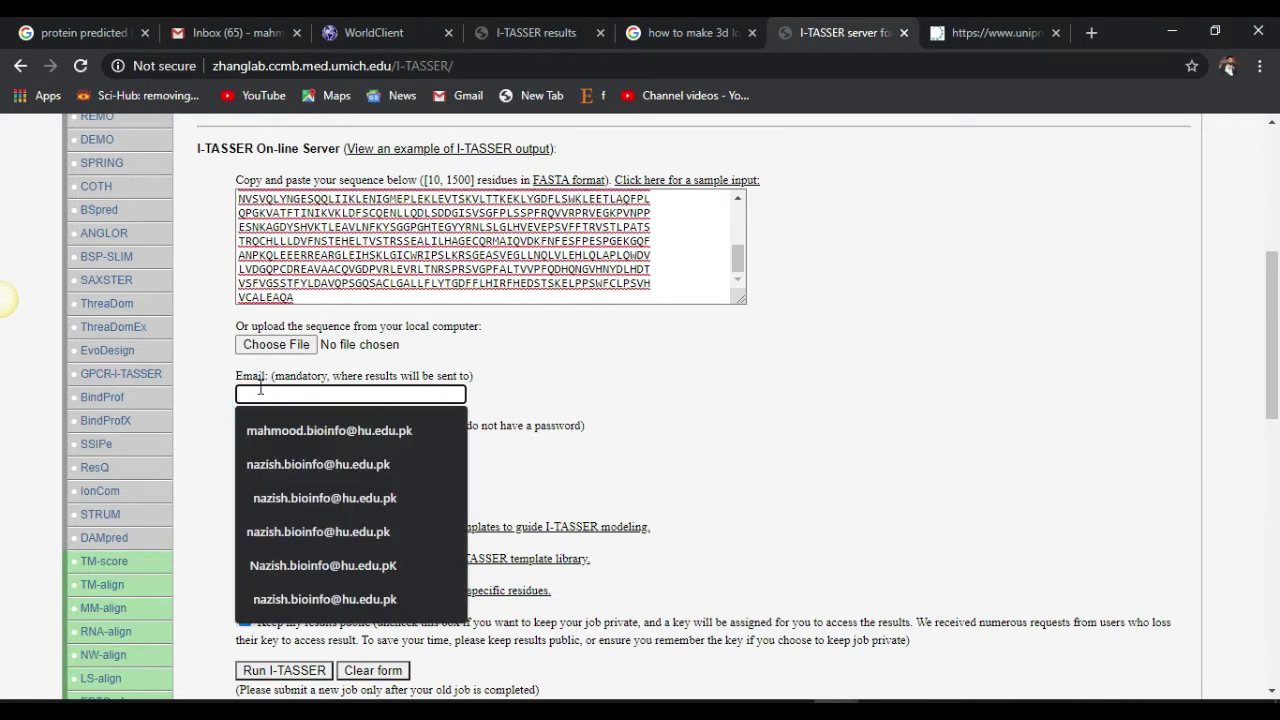
click(275, 421)
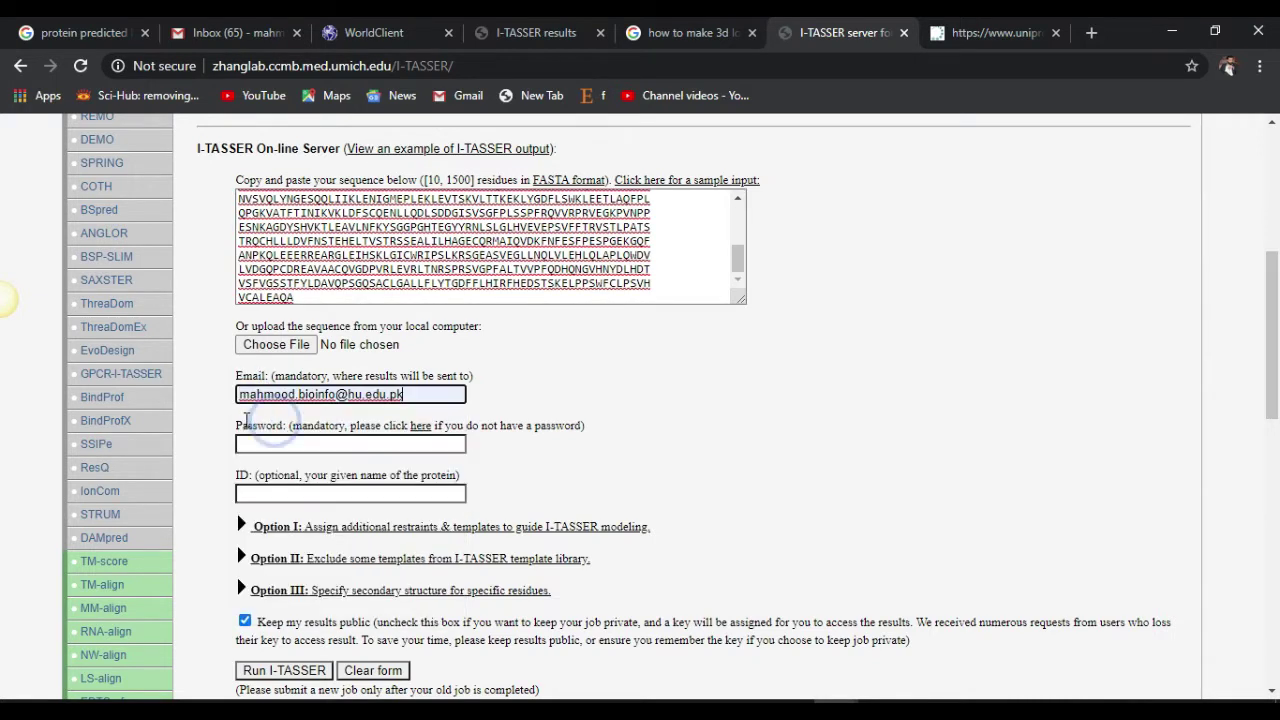
click(262, 441)
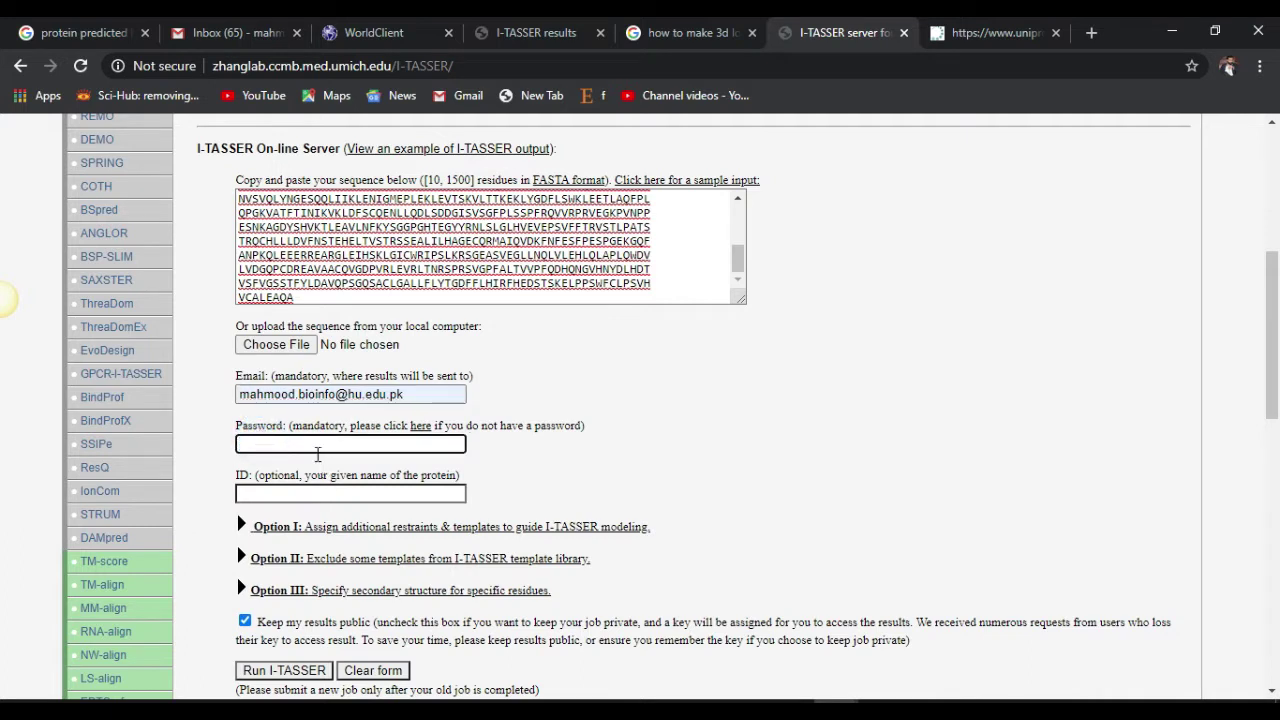
text(•••••)
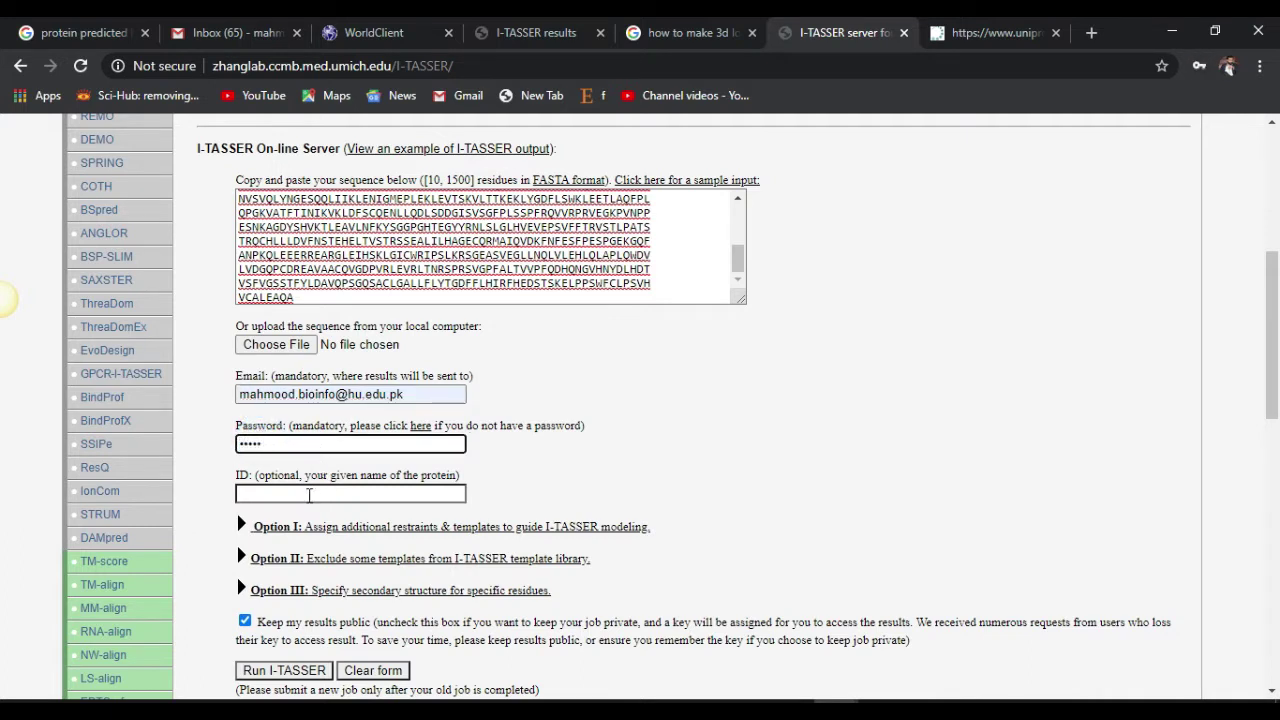
Step: Set the protein ID to TRAPPC9 and try to submit the sequence to I-TASSER
click(308, 494)
click(306, 527)
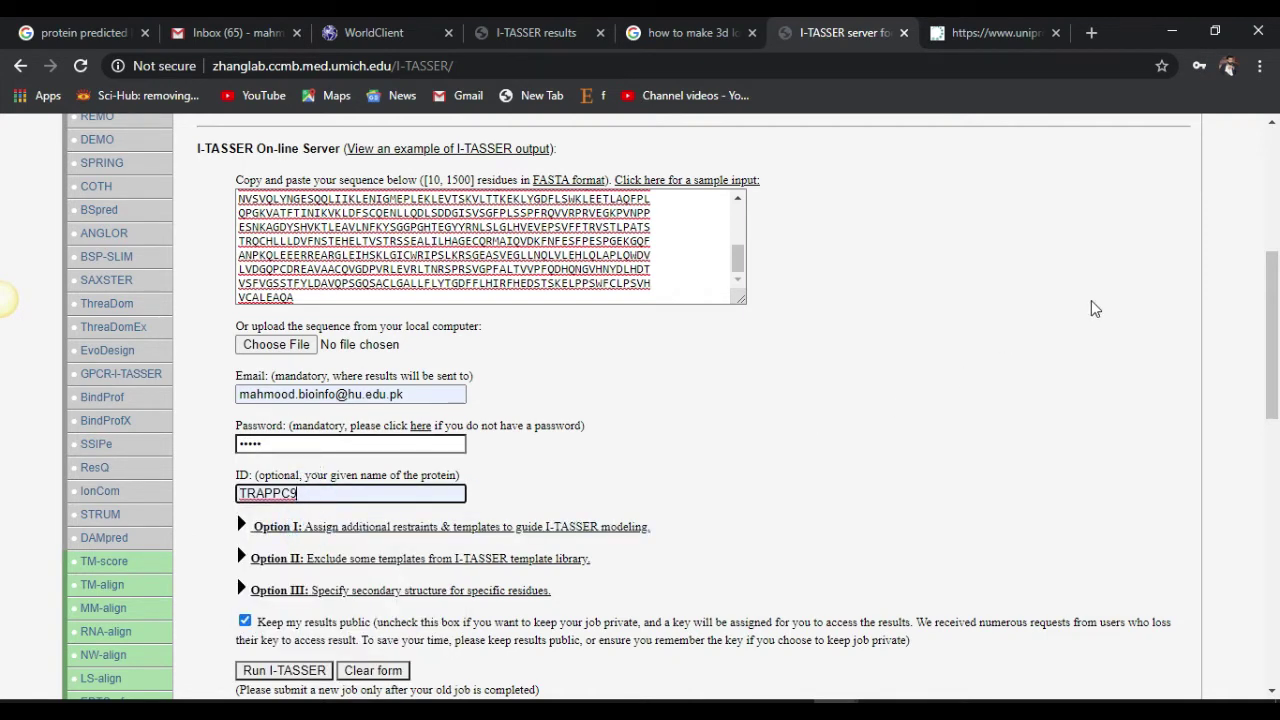
drag(1272, 301, 1277, 343)
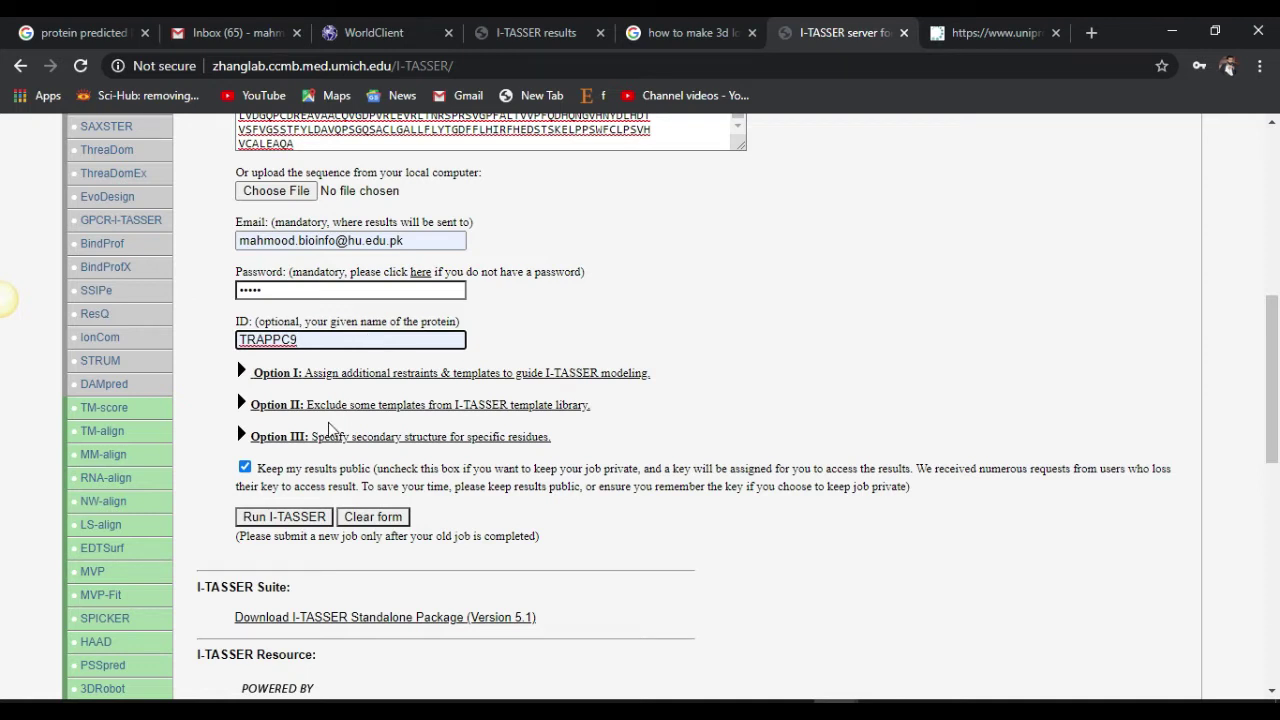
click(273, 518)
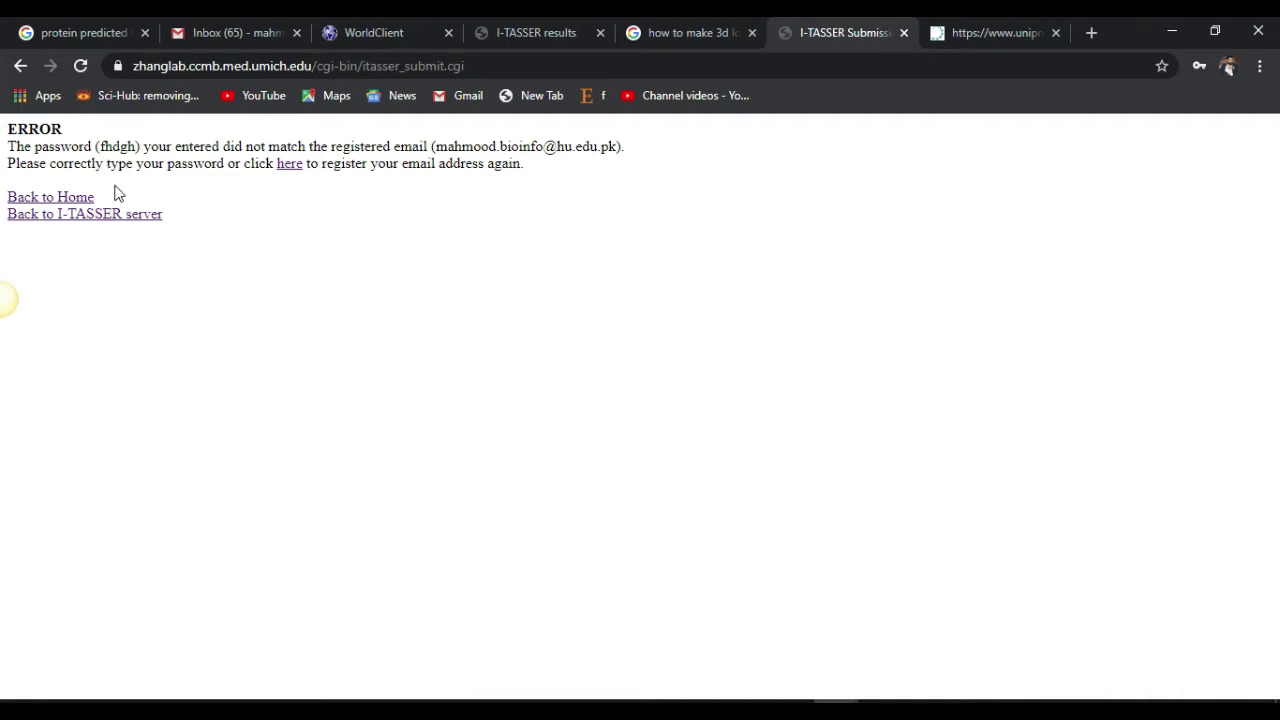
Step: Open the I-TASSER server registration form and enter the first name, last name and institute "hazra university dodial"
click(290, 170)
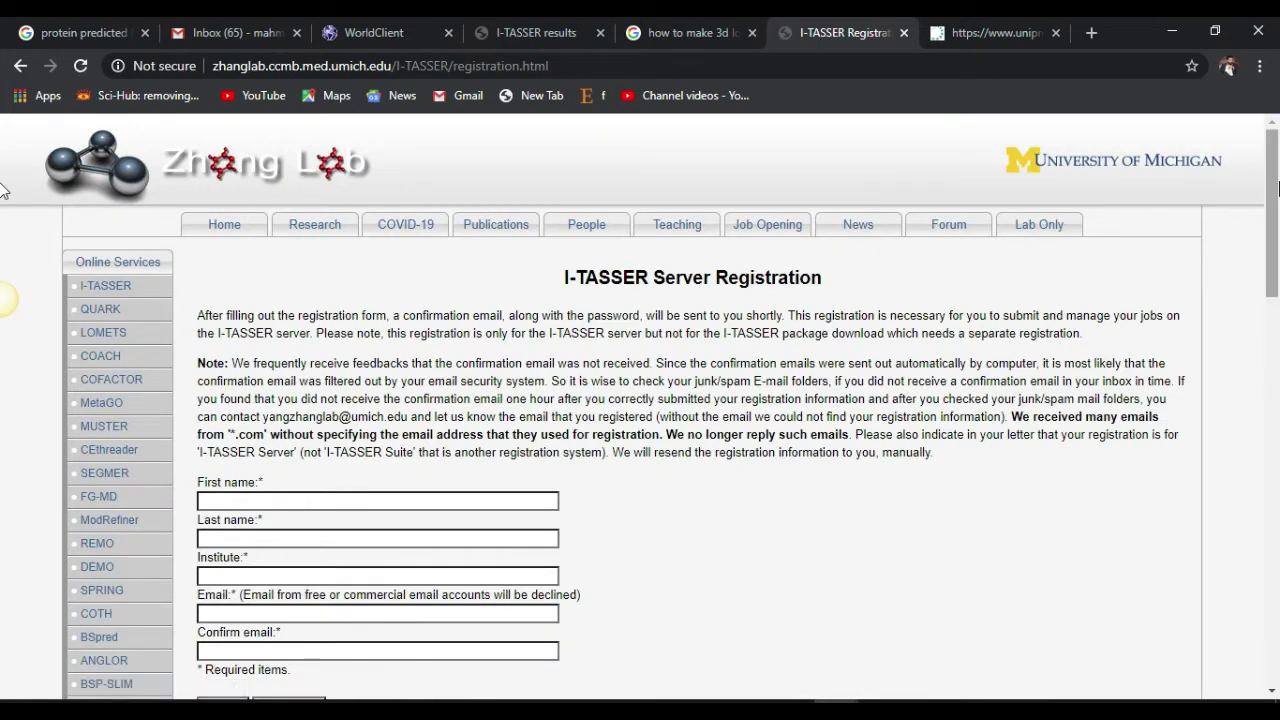
scroll(600, 265, down, 3)
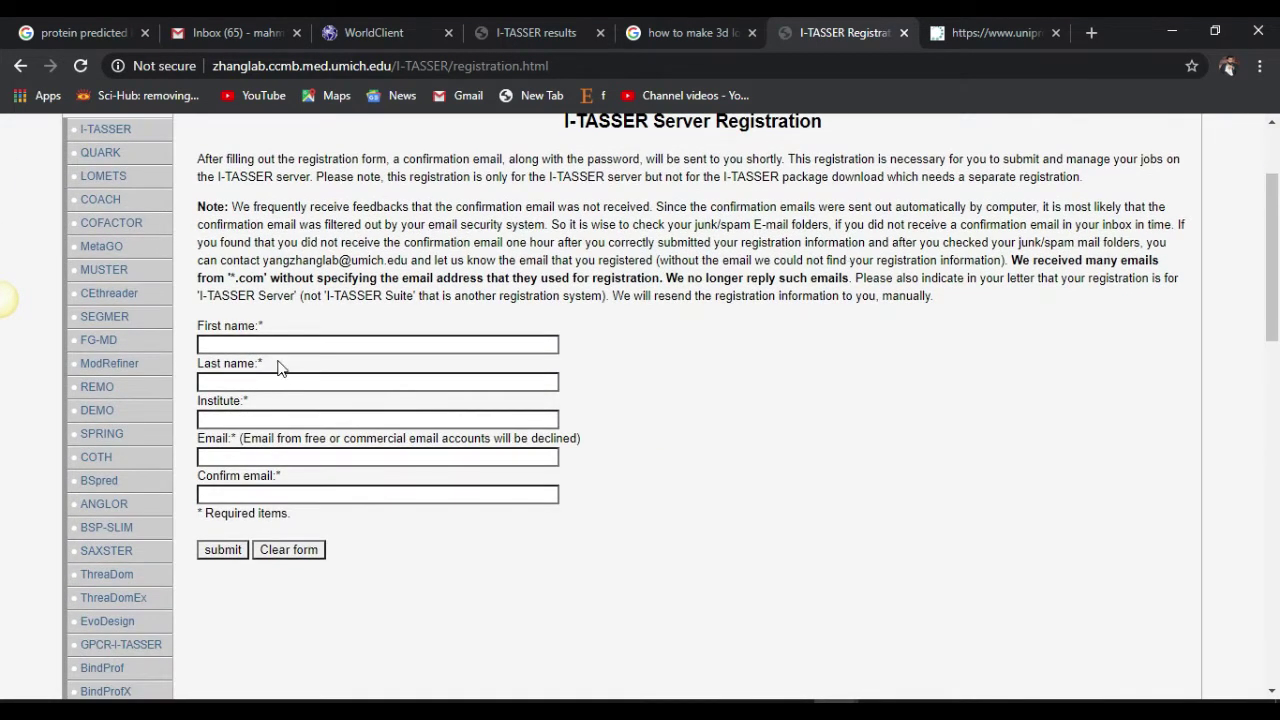
click(288, 330)
click(288, 334)
click(238, 381)
click(237, 382)
click(243, 420)
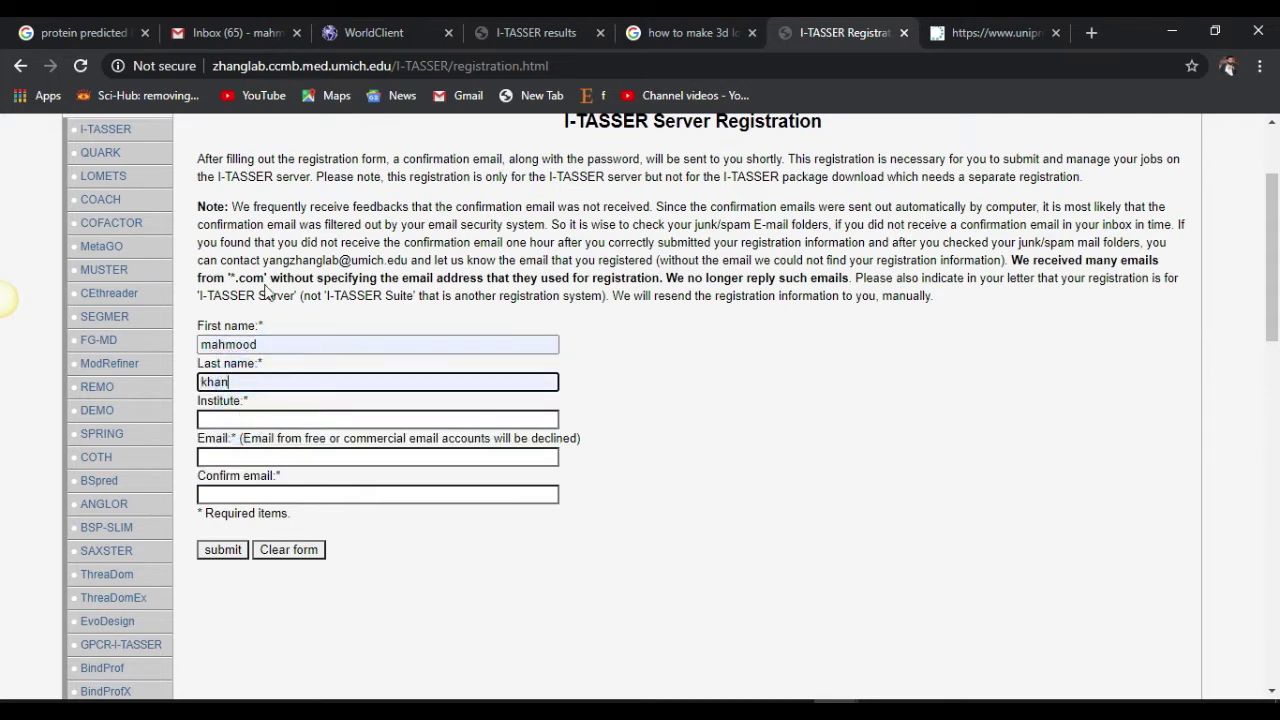
click(228, 421)
click(226, 452)
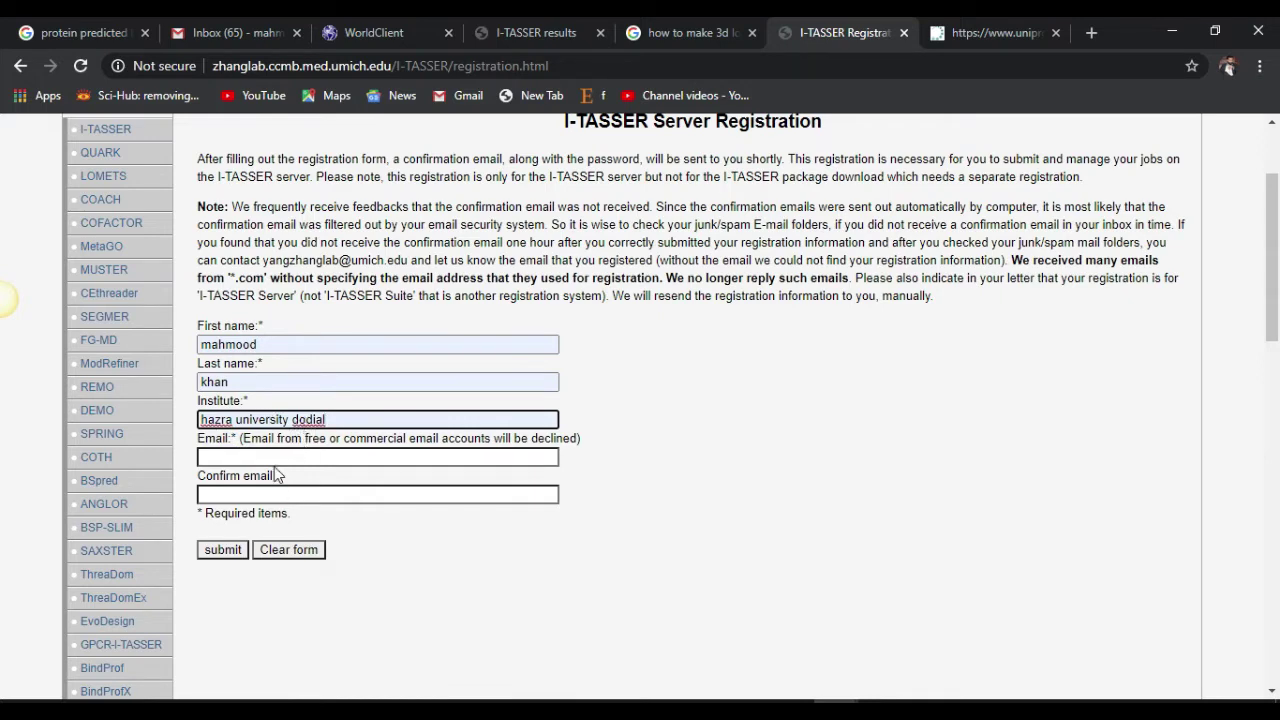
Step: Enter the saved university email address in the registration's email and confirmation fields, and submit the registration
click(275, 456)
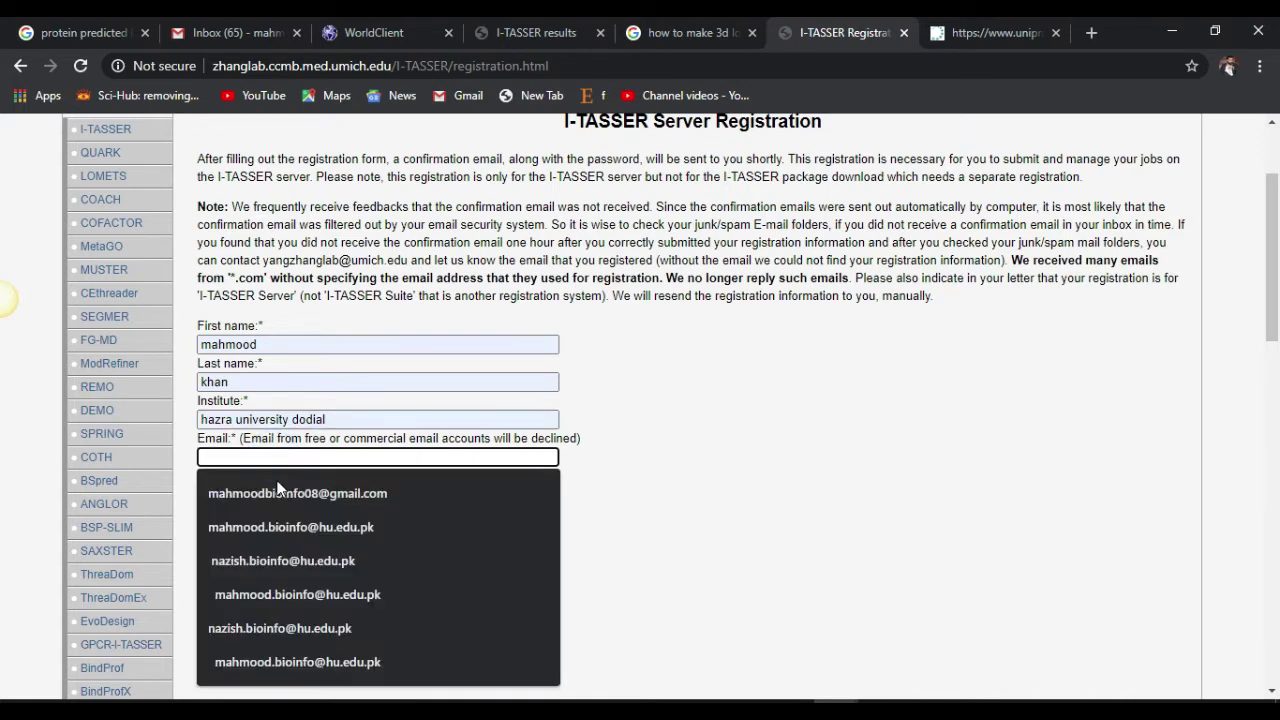
click(280, 520)
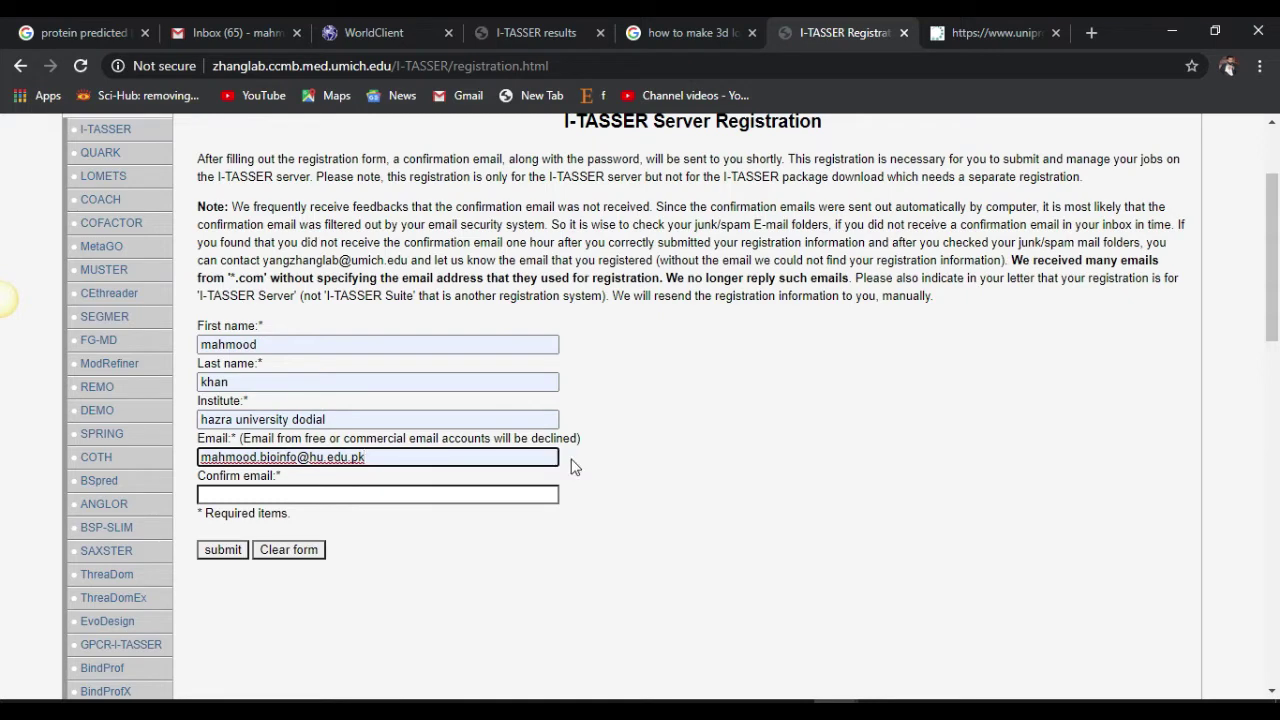
click(329, 495)
click(312, 535)
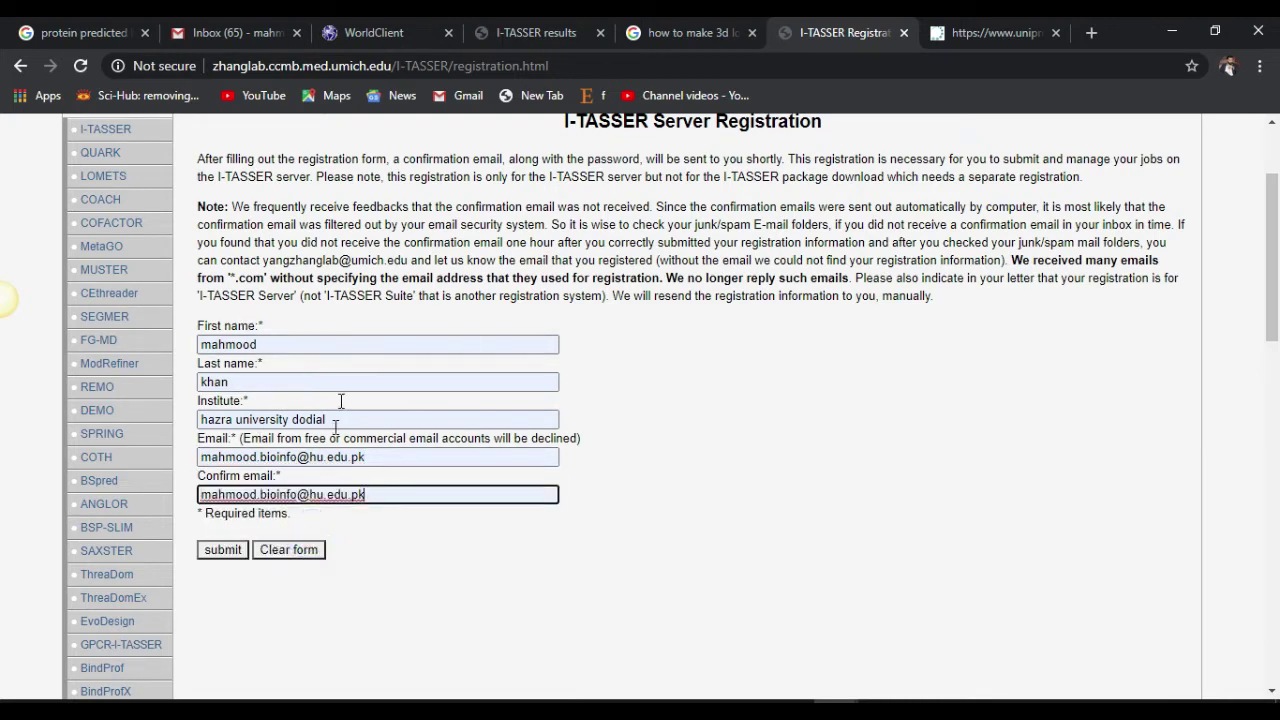
click(228, 551)
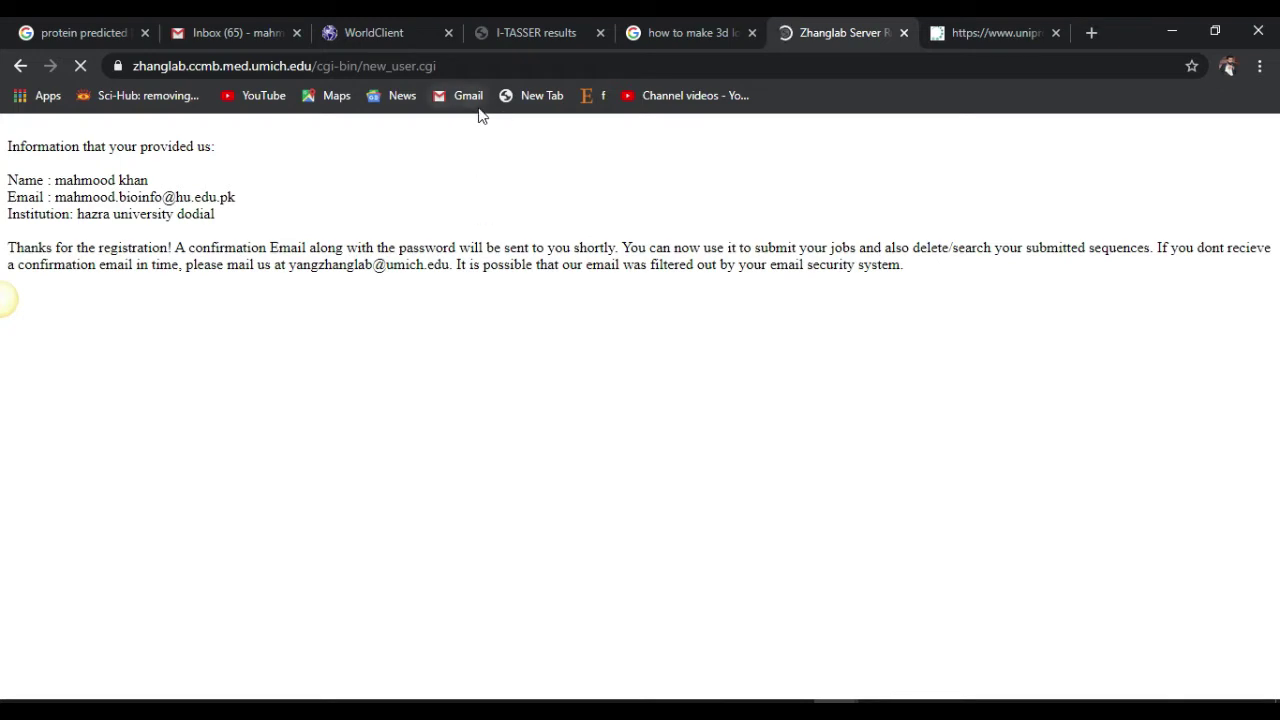
Step: Switch to the university webmail and sign in again with the account password
click(381, 38)
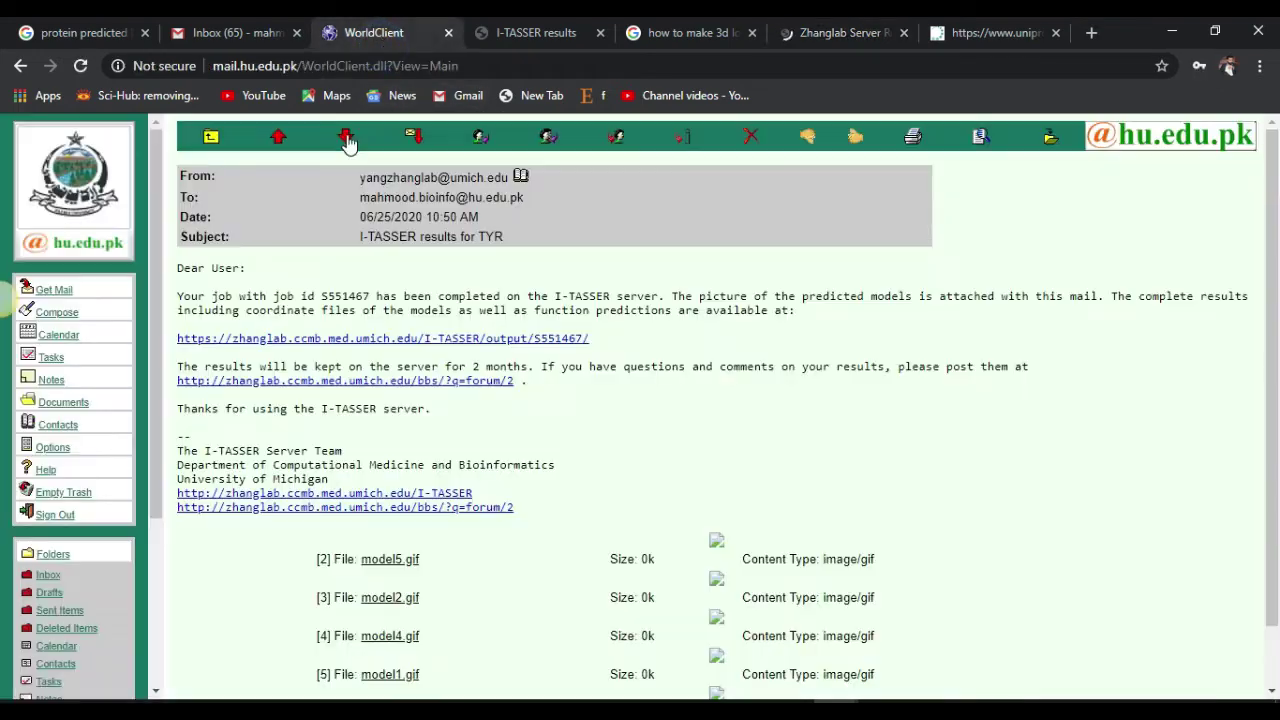
text(***)
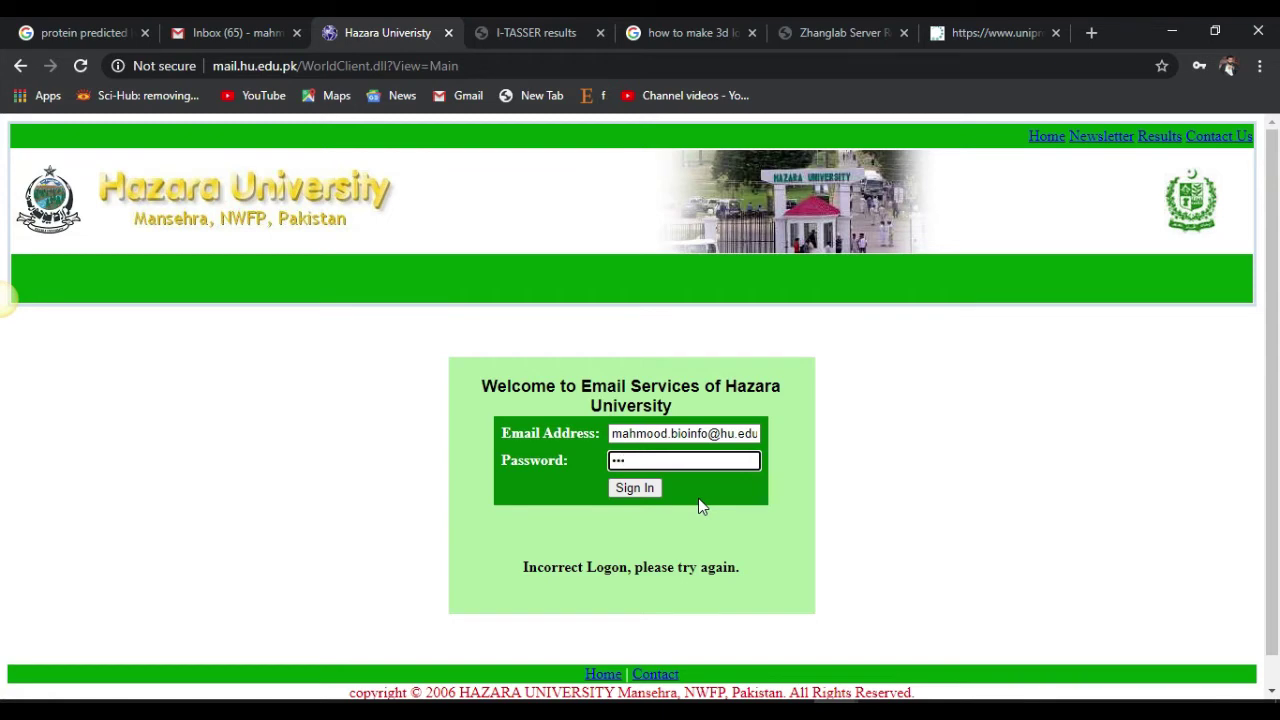
text(**)
key(Return)
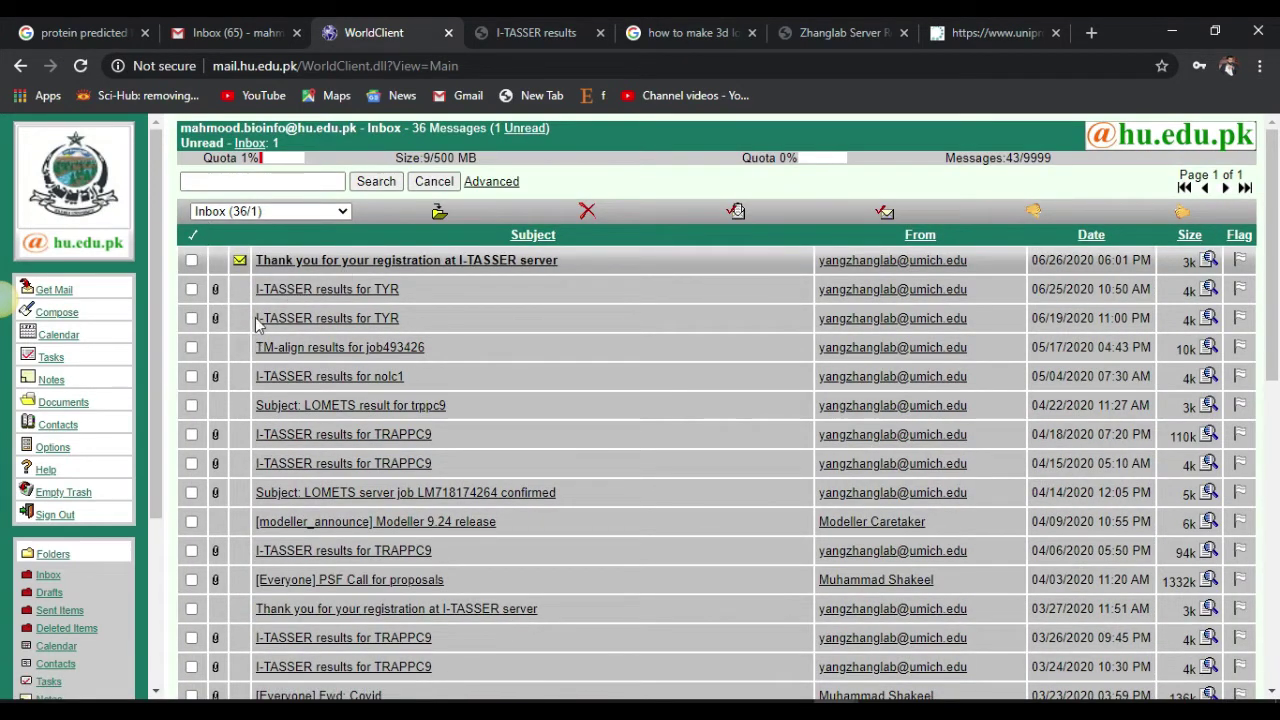
Step: Open the new I-TASSER registration email and copy the server password it contains
click(493, 263)
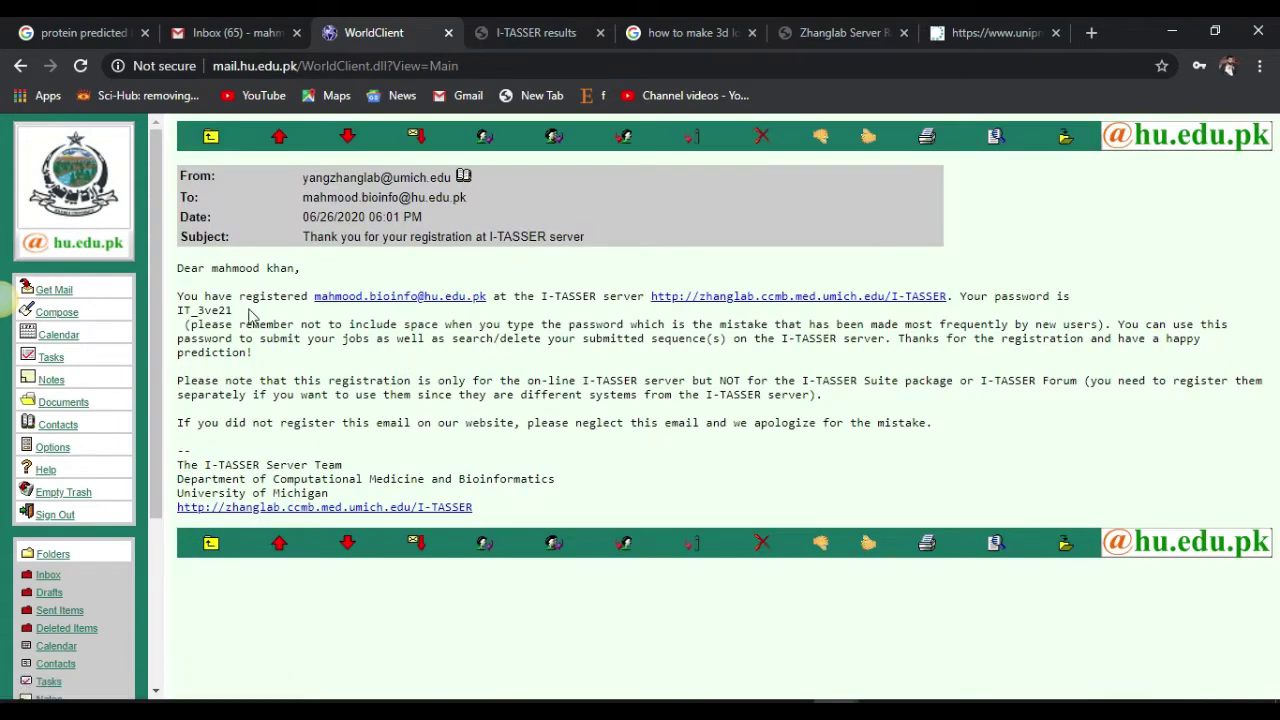
double_click(180, 312)
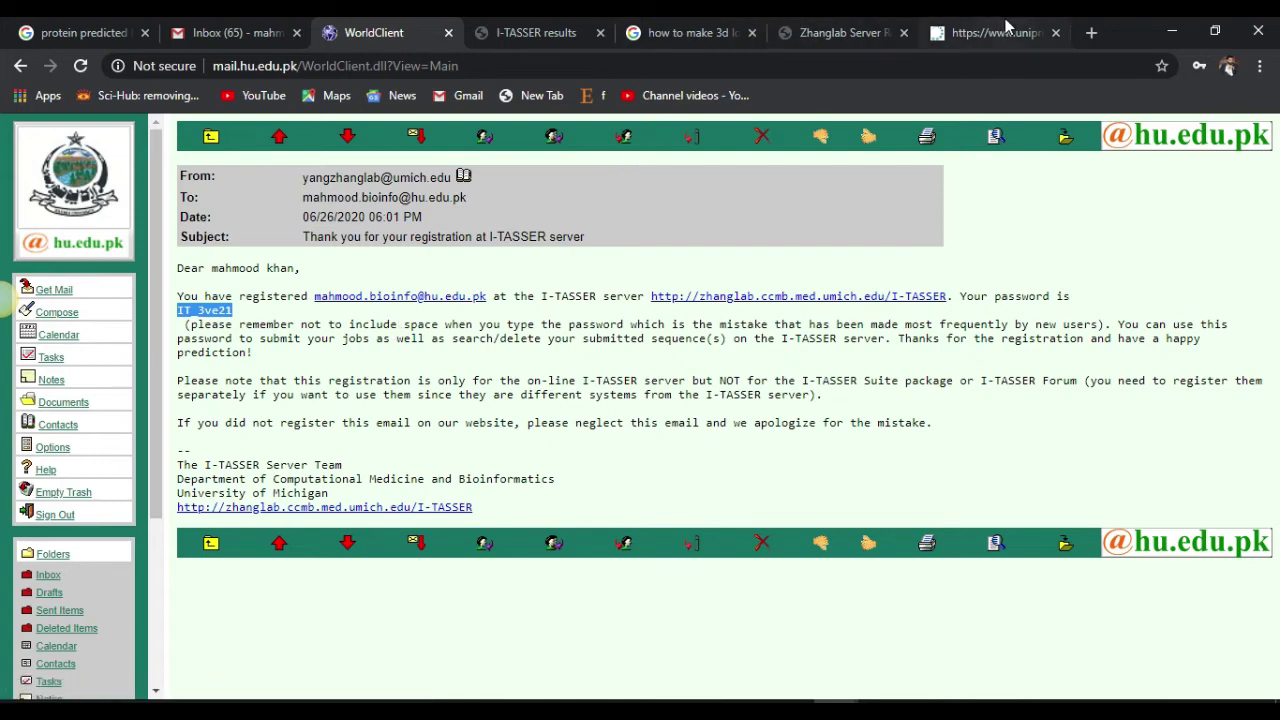
Step: Search Google for ITASSER in a new browser tab and open the I-TASSER server page
click(840, 32)
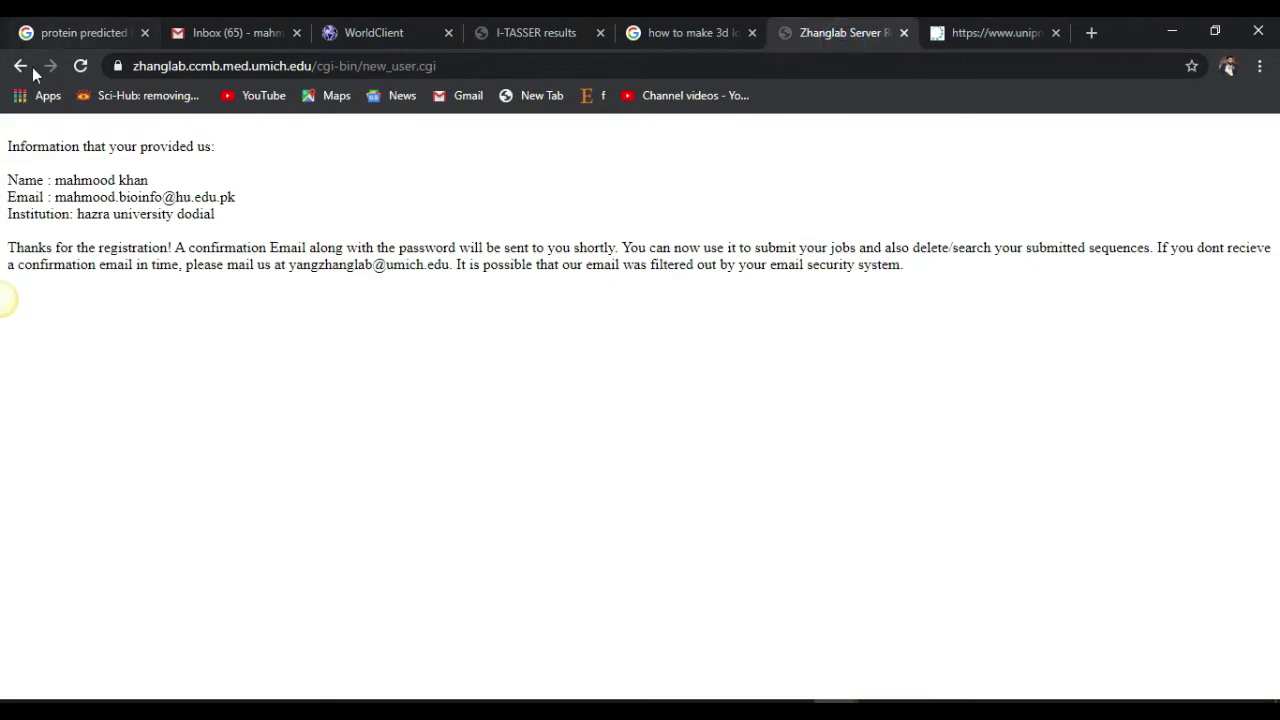
drag(560, 264, 730, 248)
click(686, 517)
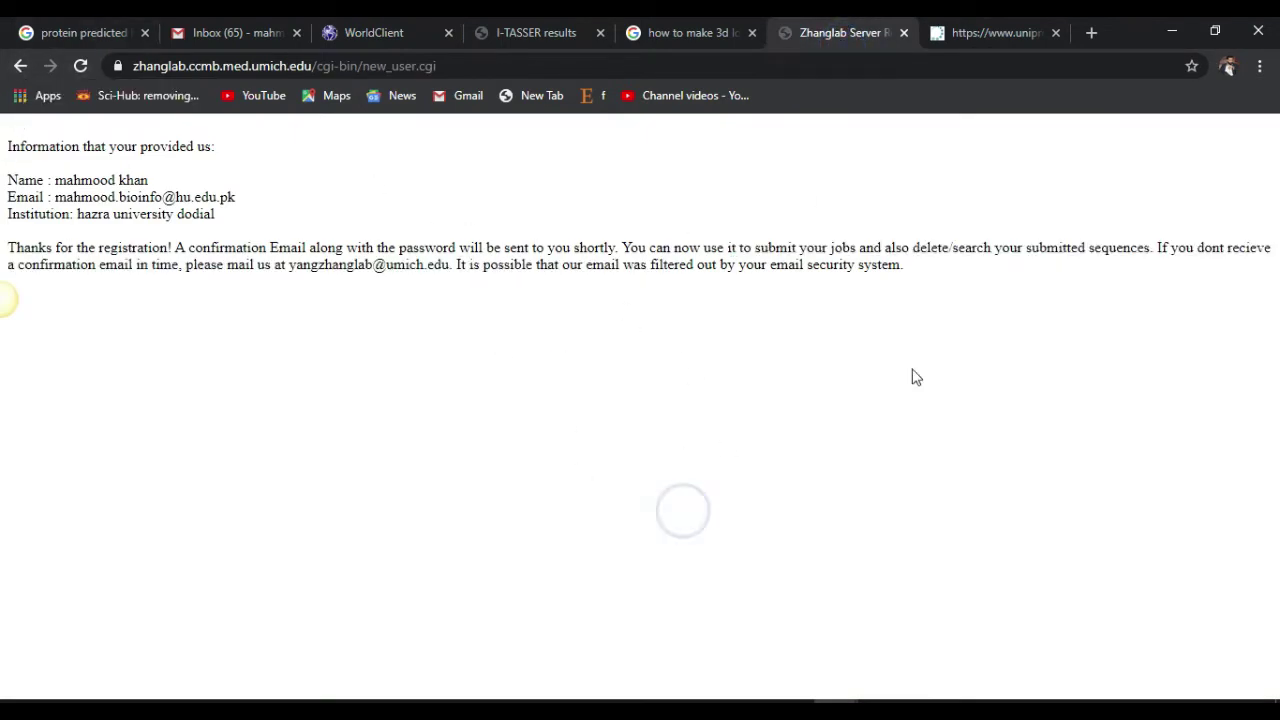
click(1091, 33)
text(iTASSER)
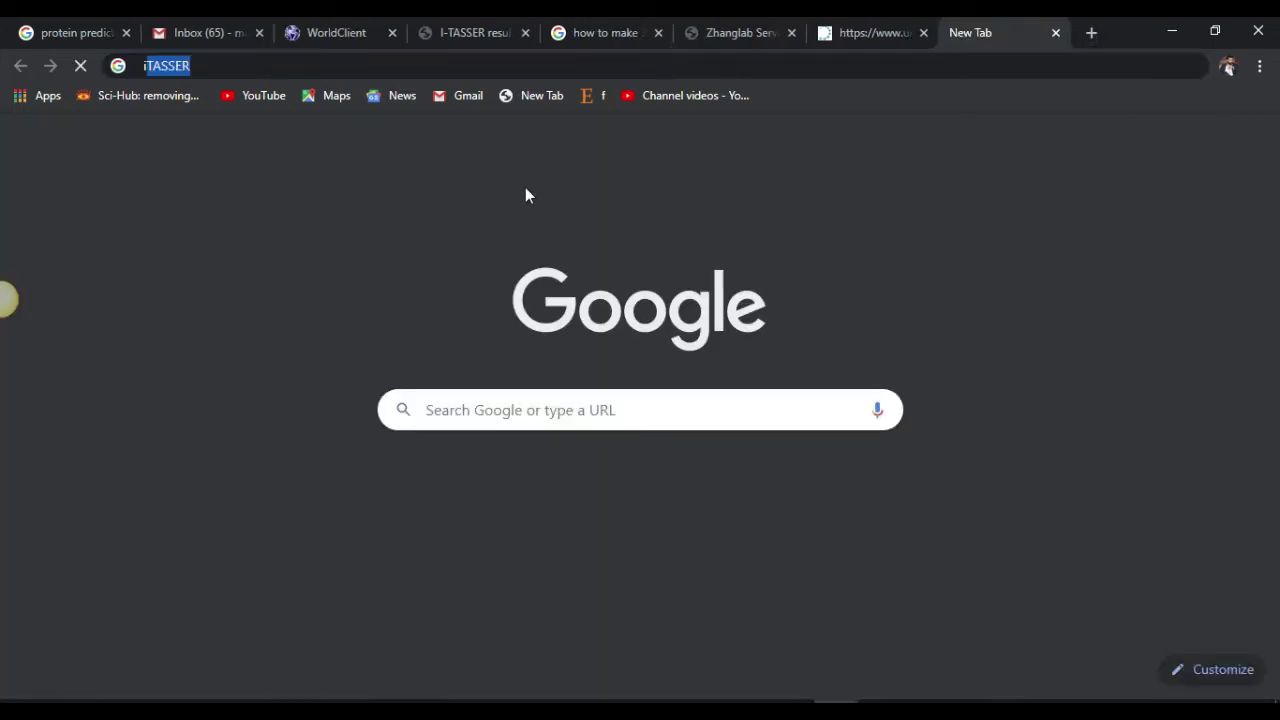
key(Return)
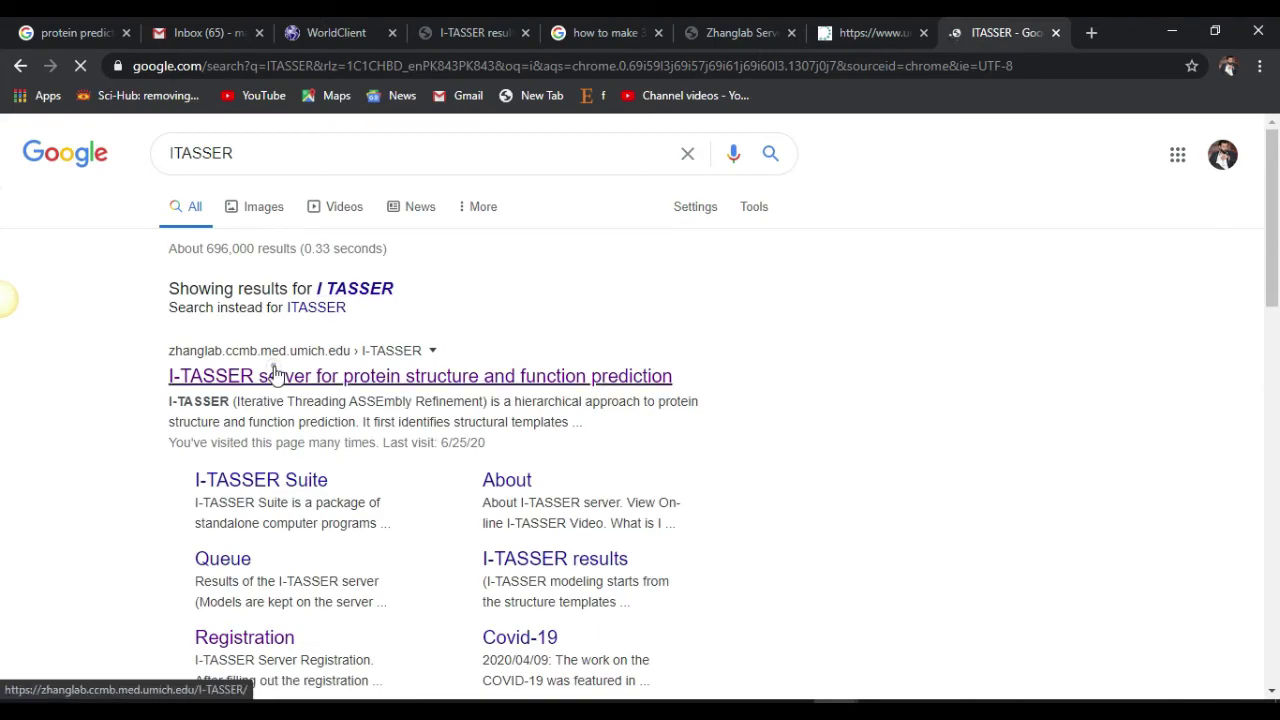
click(276, 373)
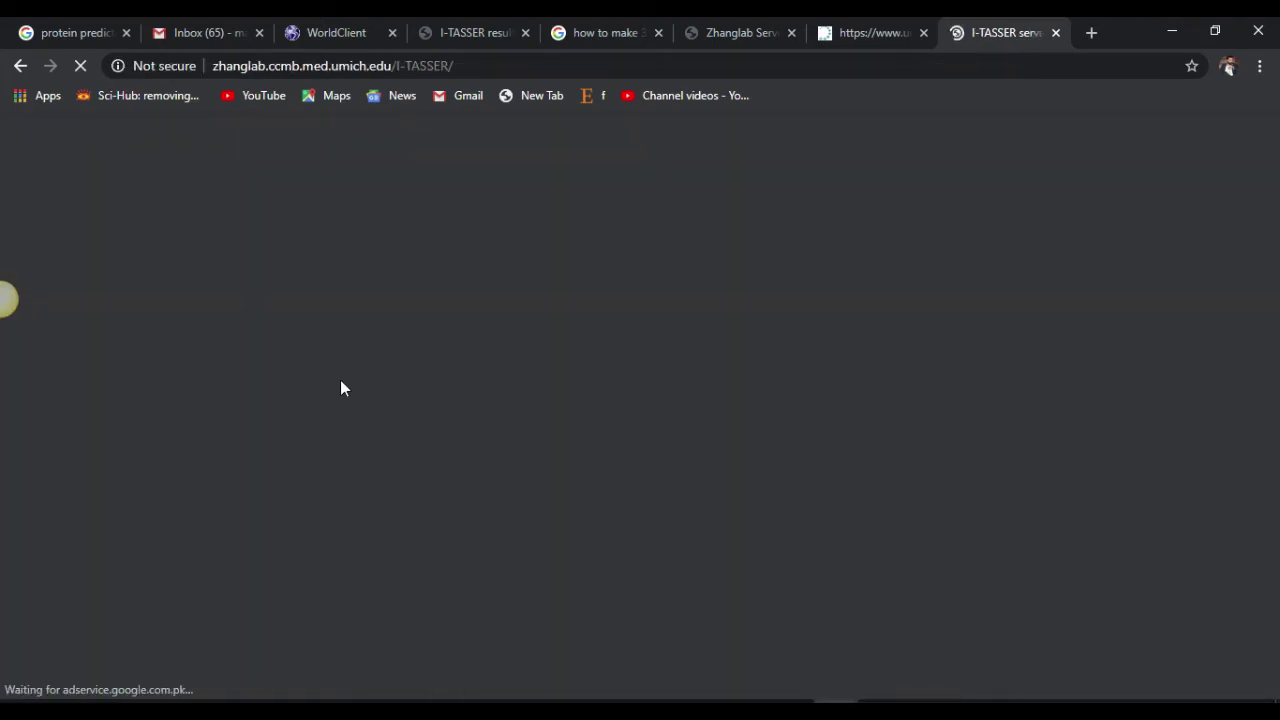
scroll(484, 386, down, 14)
scroll(482, 382, up, 14)
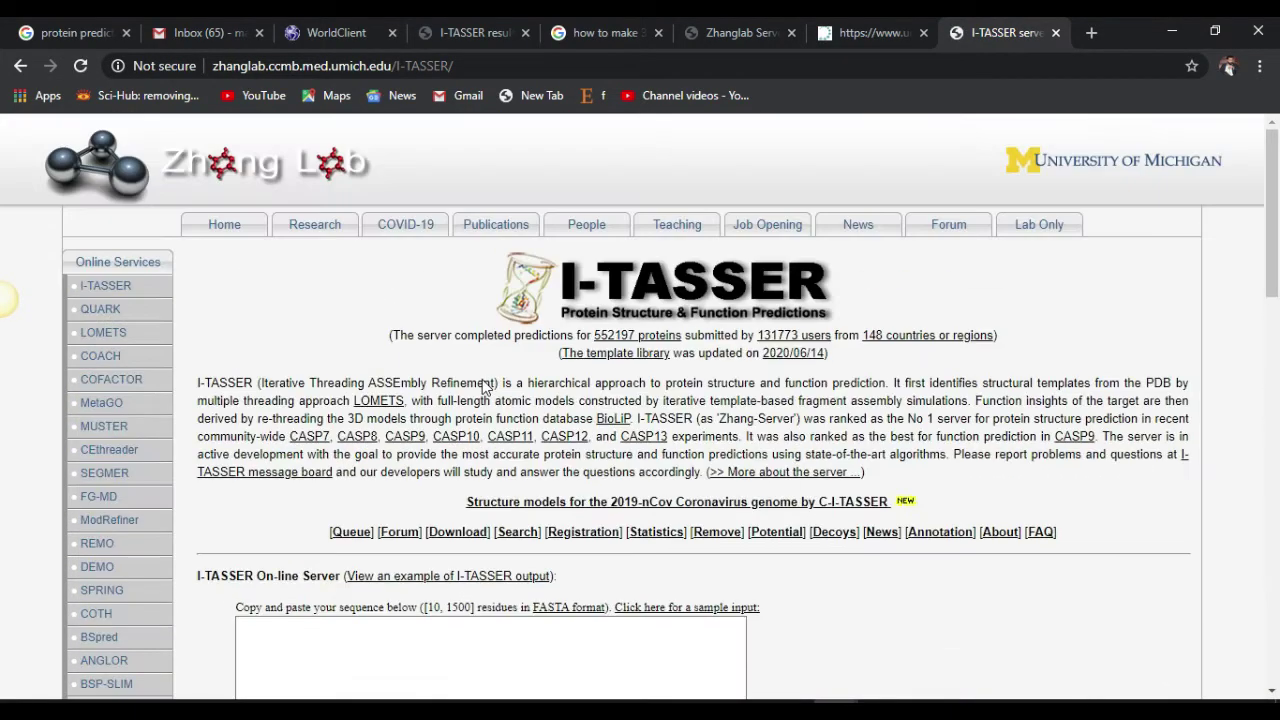
Step: Paste the emailed account password into the password field of the I-TASSER submission form
scroll(495, 375, down, 5)
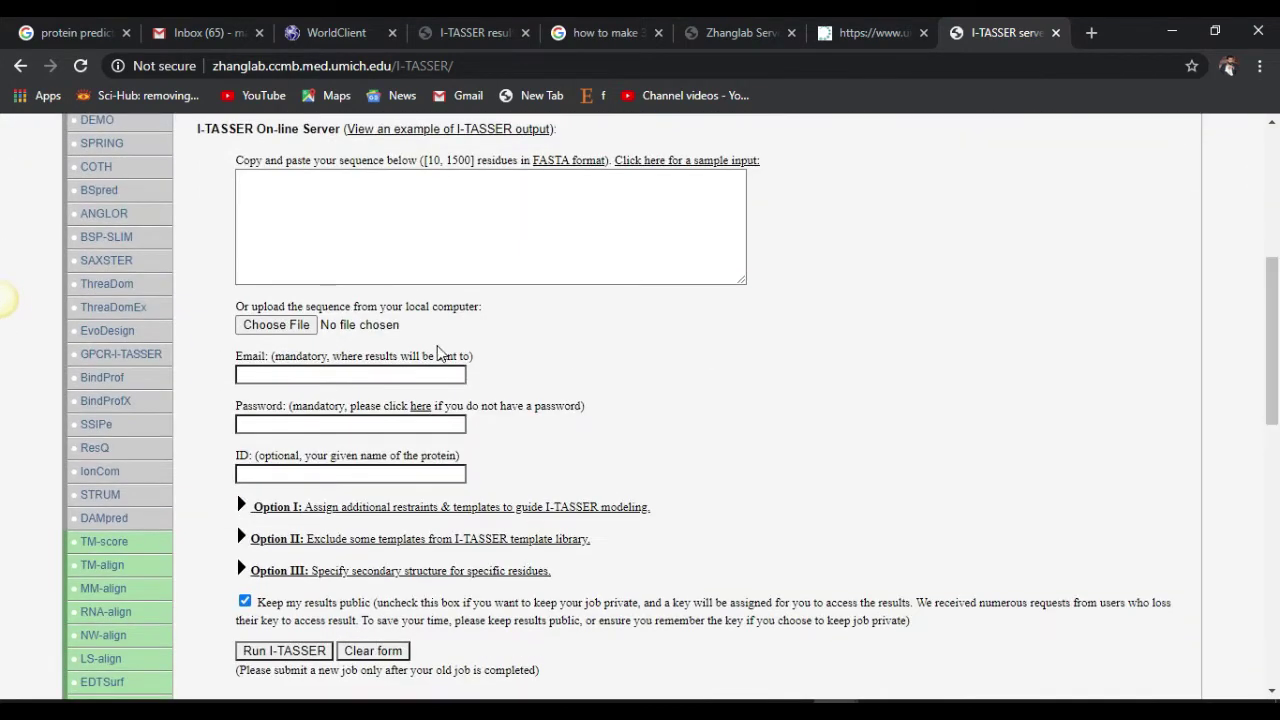
click(249, 421)
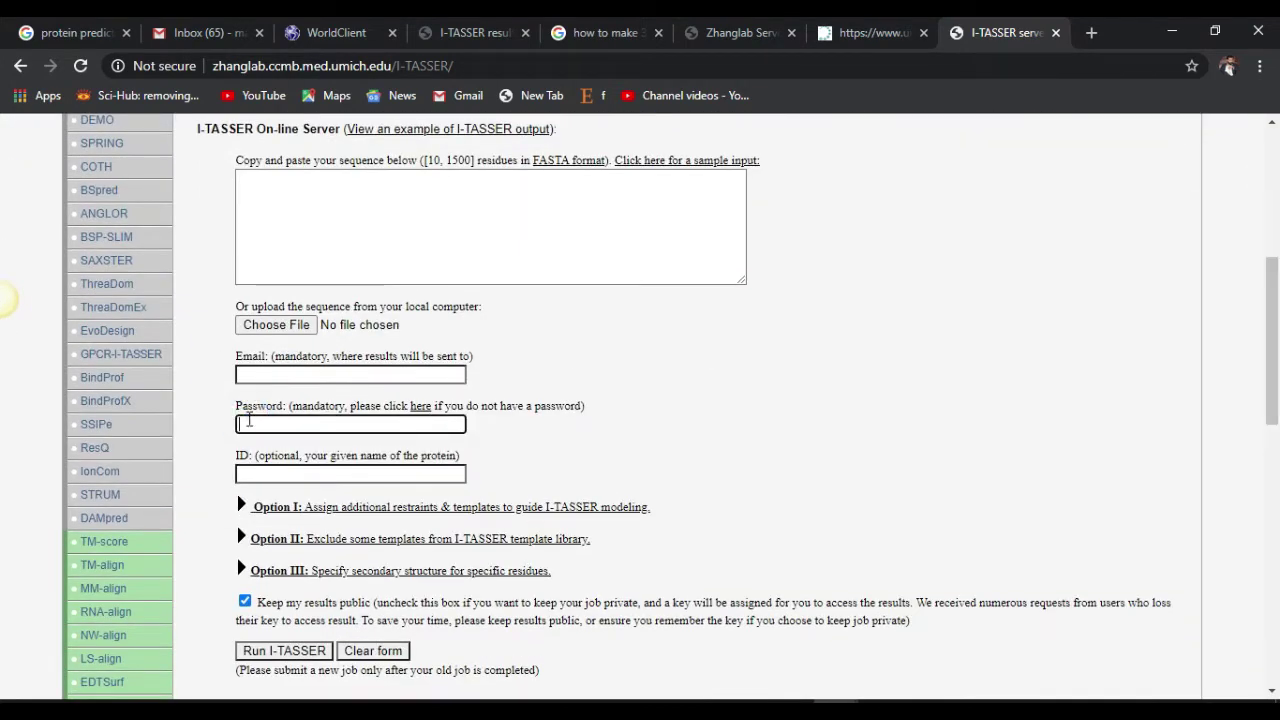
key(ctrl+v)
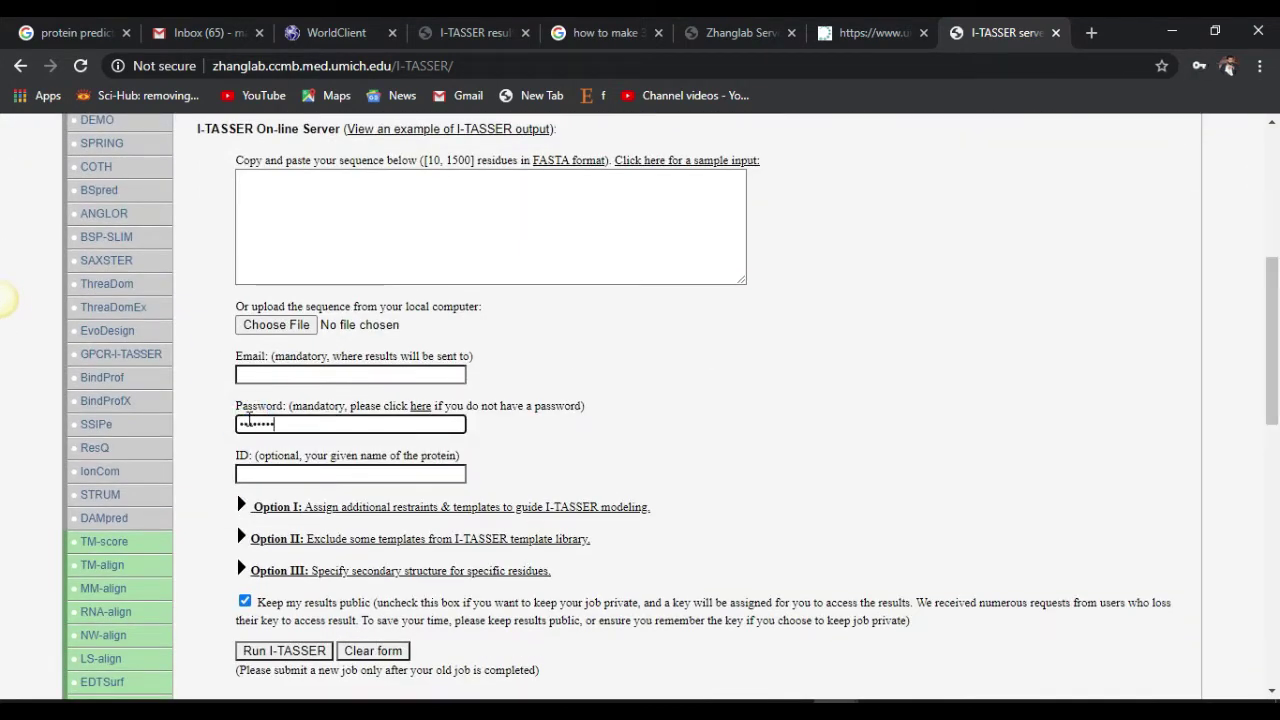
Step: Copy the TRAPPC9 residues from the UniProt FASTA page and paste them into the I-TASSER sequence field
click(819, 35)
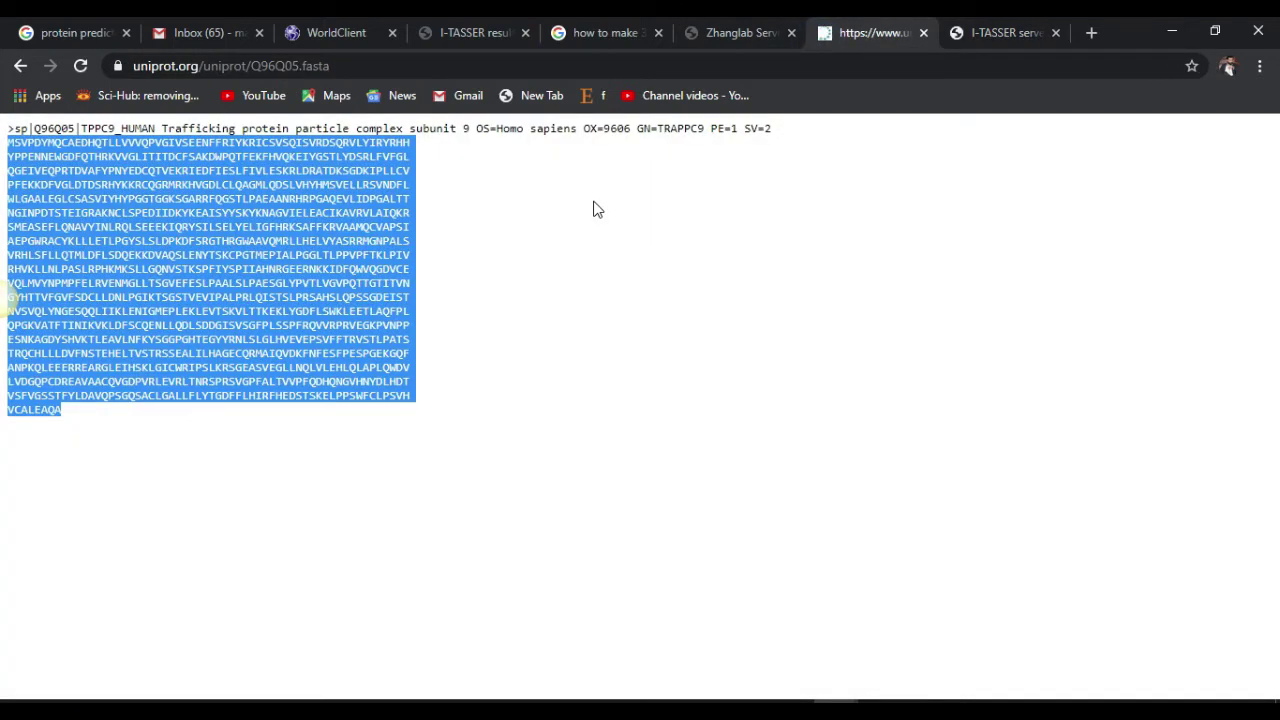
click(1000, 32)
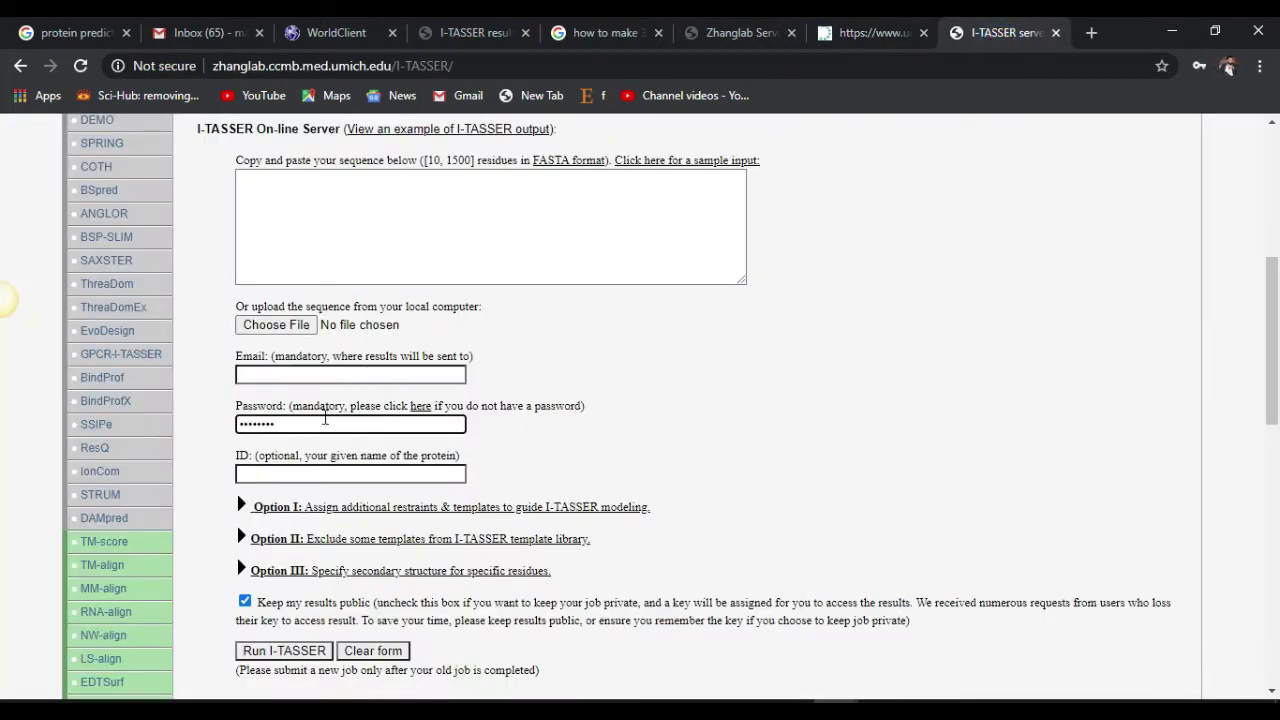
click(374, 215)
key(ctrl+v)
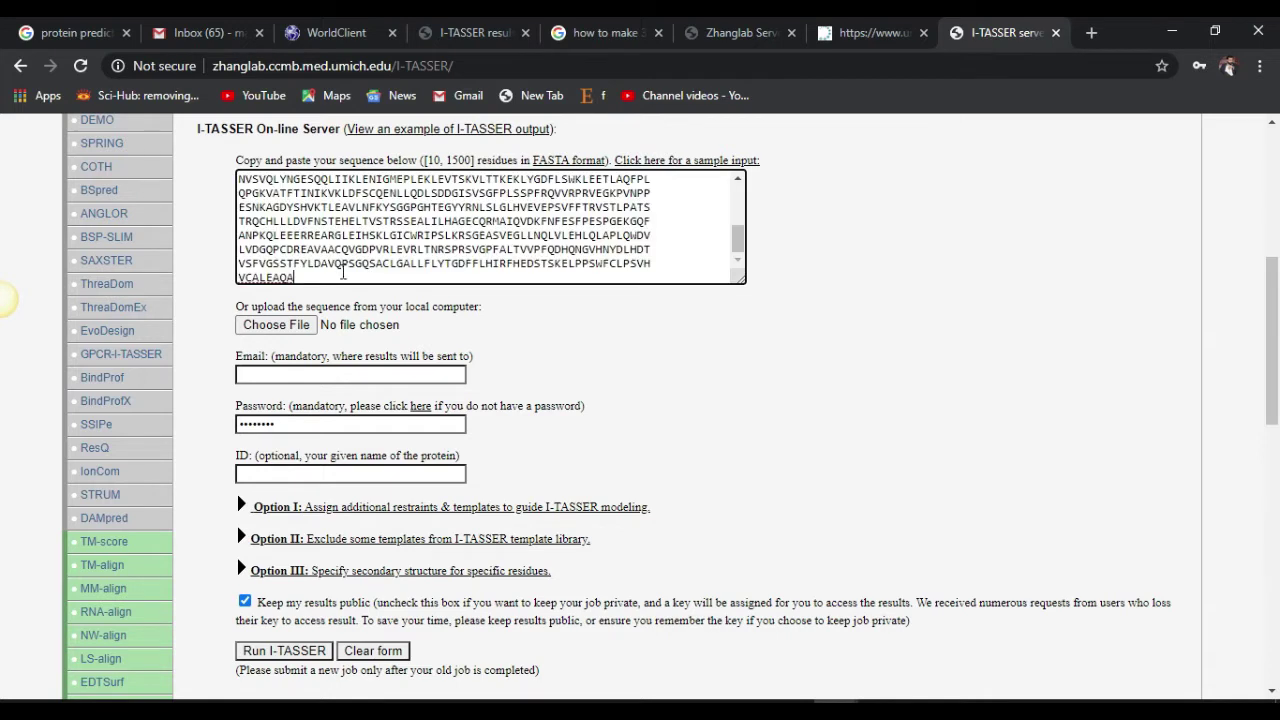
Step: Fill in the submission form's email with the saved university address and set the protein ID to TRAPPC9
click(297, 368)
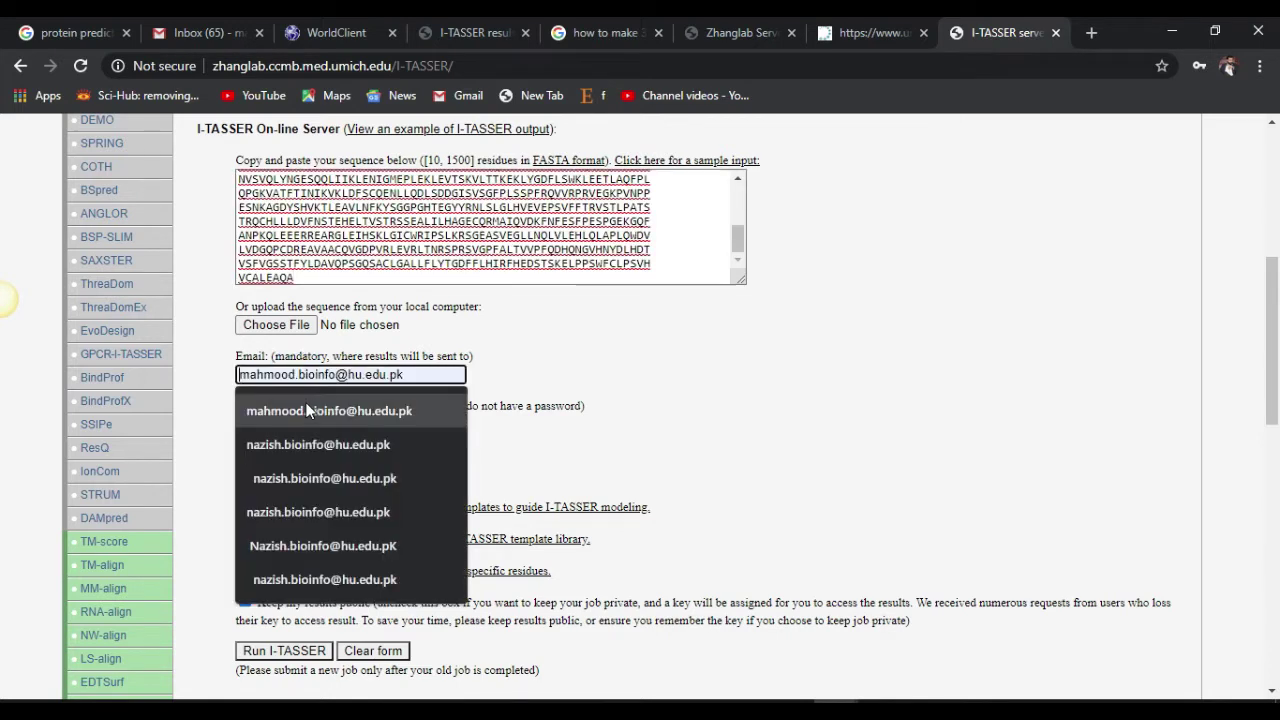
click(308, 404)
click(298, 481)
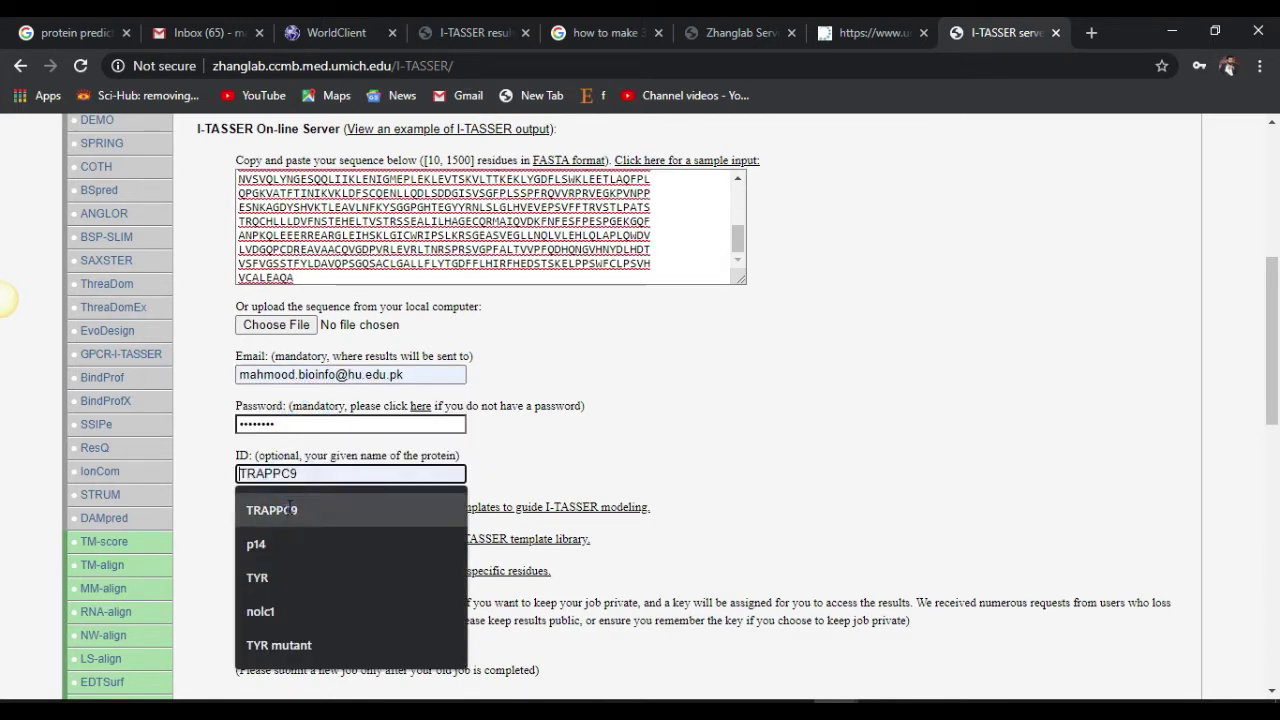
click(288, 506)
Step: Review the completed submission form and run the I-TASSER prediction with the results kept public
scroll(261, 349, down, 2)
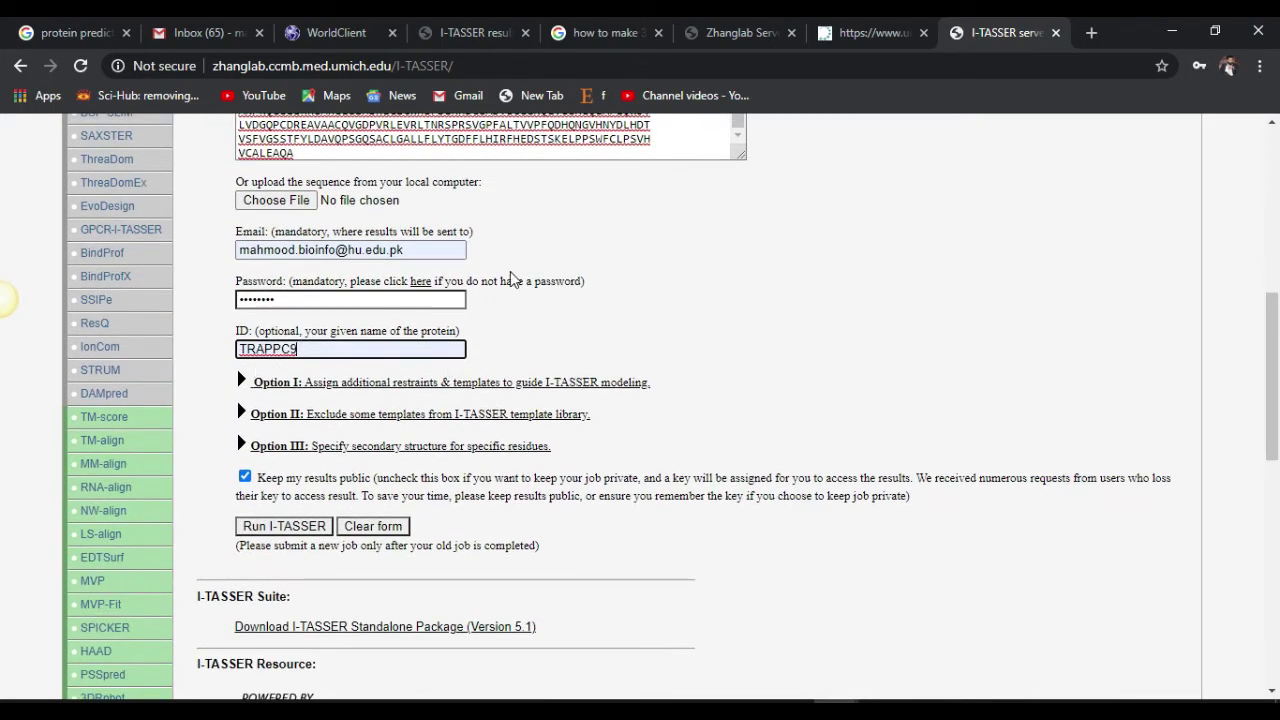
scroll(512, 290, up, 10)
scroll(510, 292, down, 20)
scroll(510, 296, up, 20)
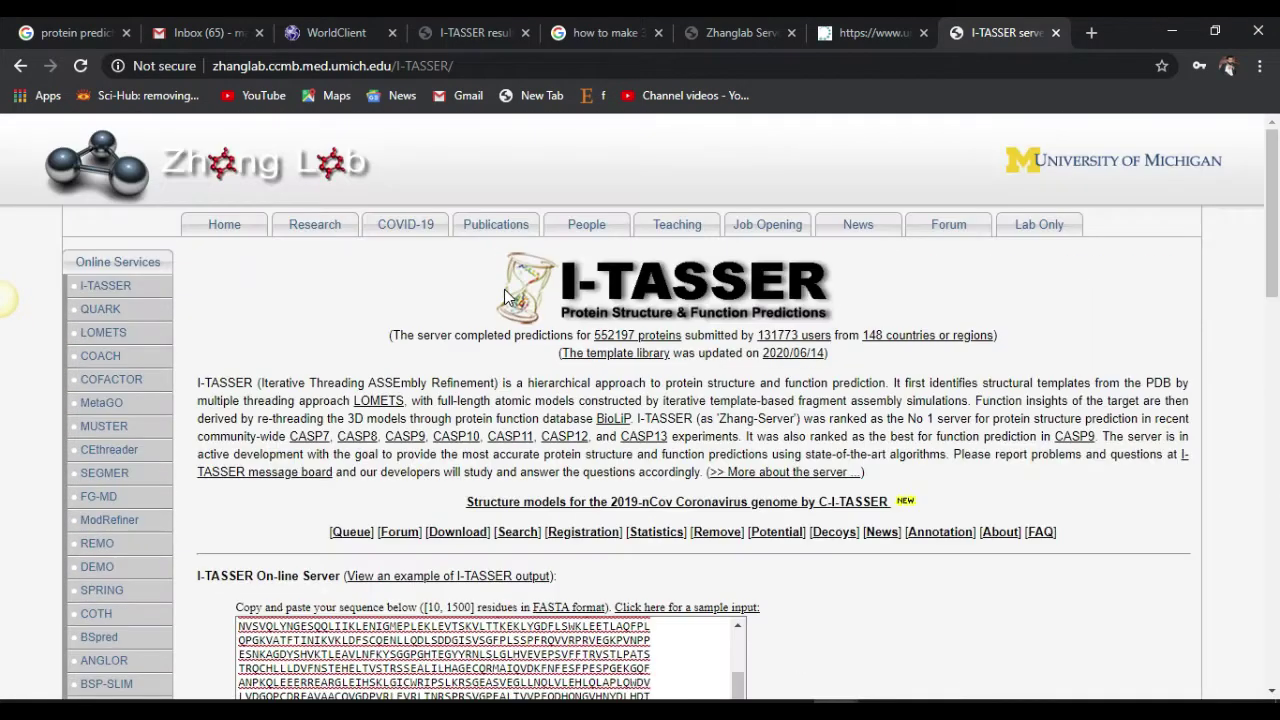
scroll(1270, 262, down, 1)
drag(1277, 262, 1277, 346)
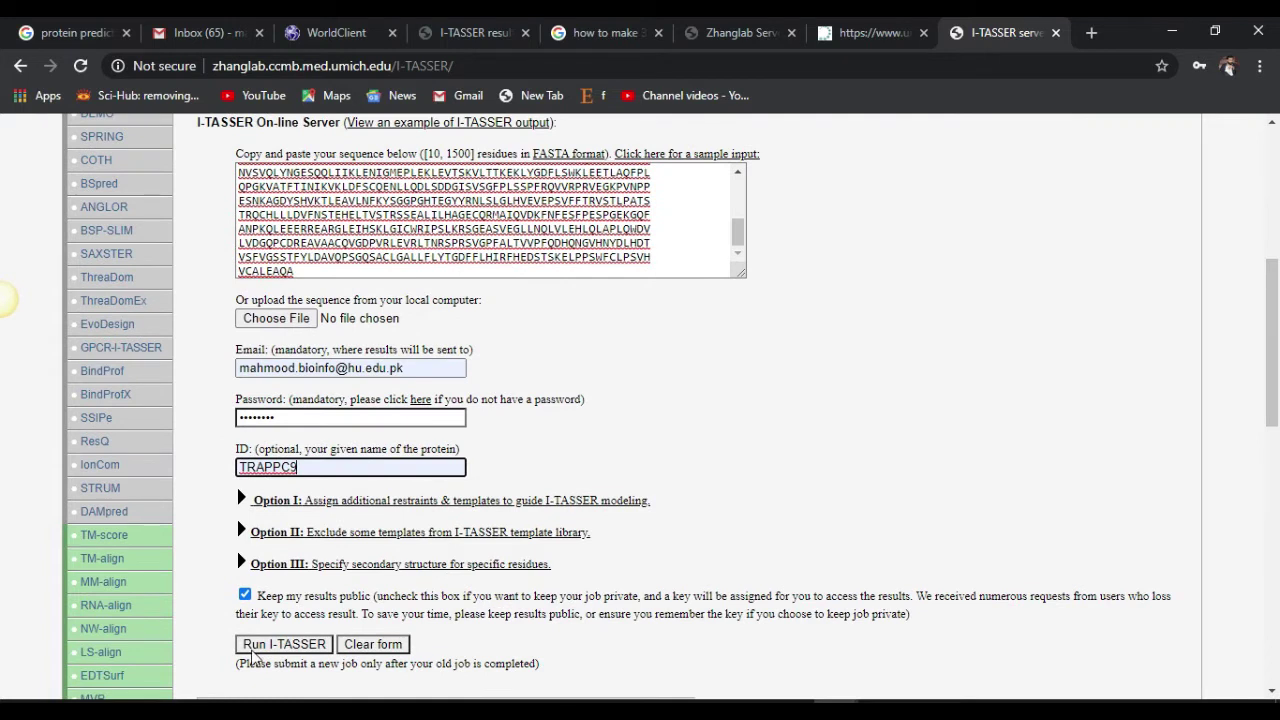
click(272, 646)
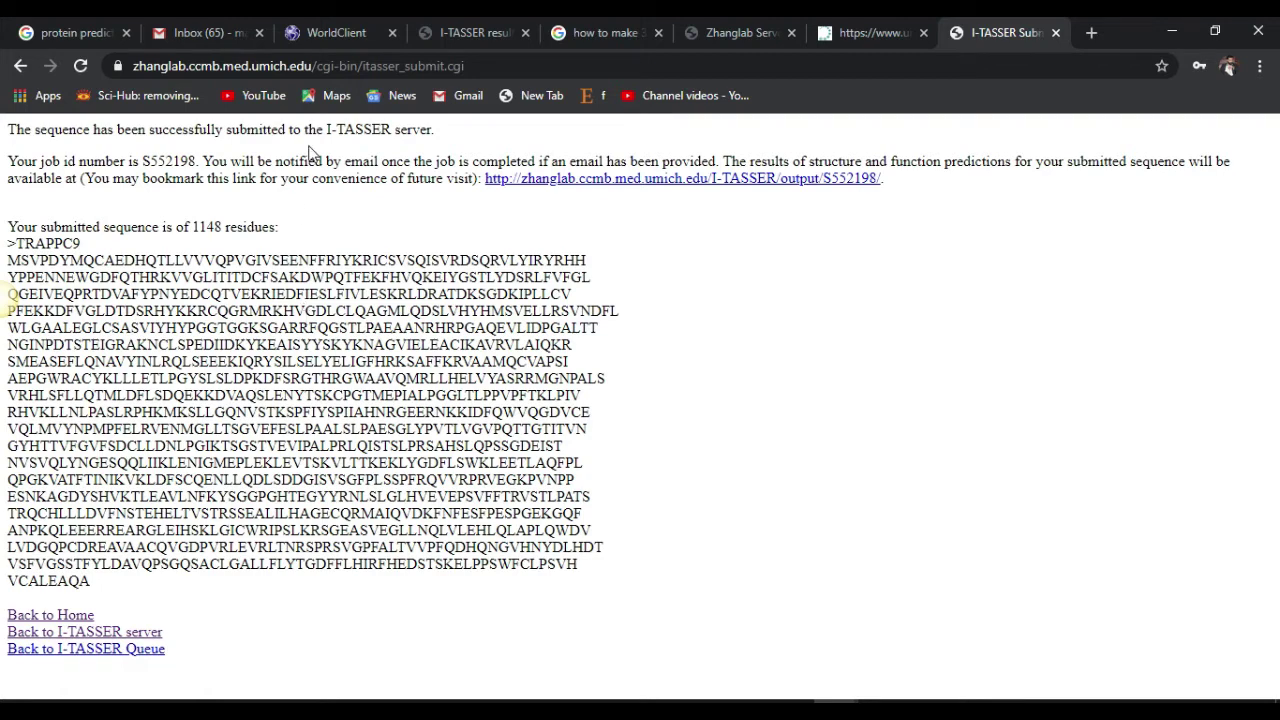
Step: Return to the university webmail and open an earlier I-TASSER results email for TRAPPC9
click(309, 36)
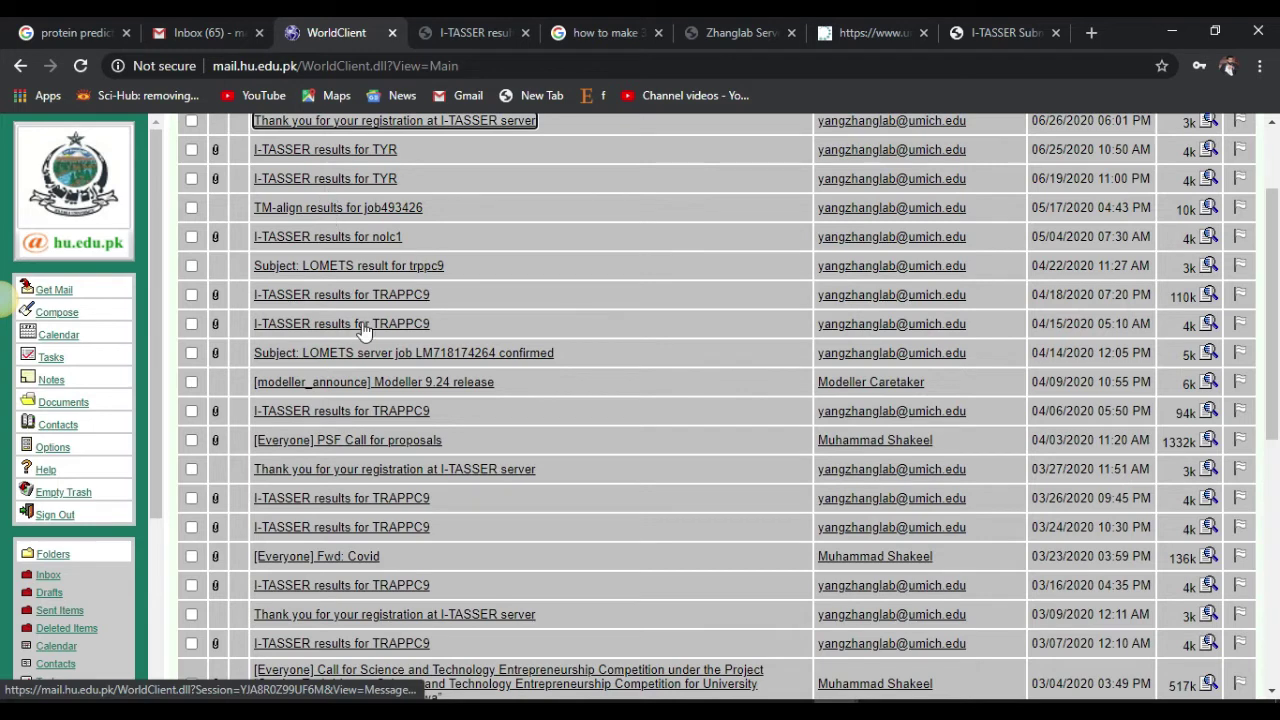
click(316, 296)
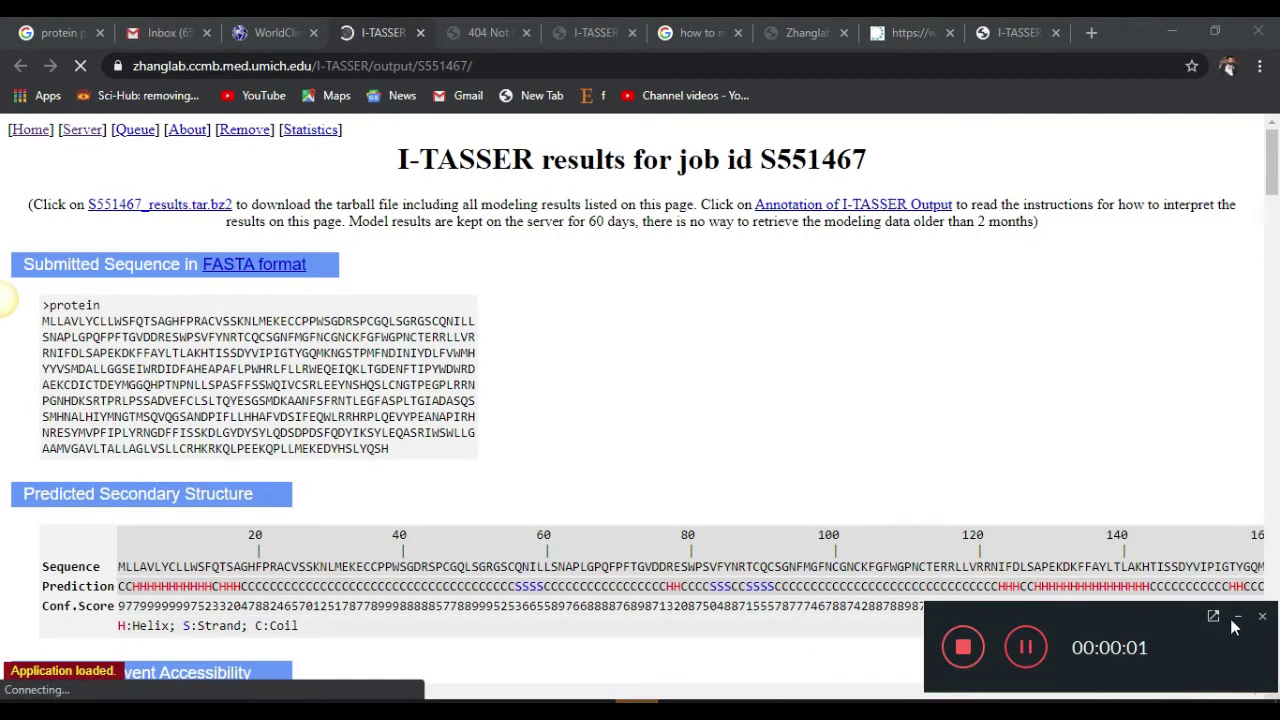
Step: Examine the submitted sequence, predicted secondary structure and solvent accessibility sections of the I-TASSER results page
click(1239, 616)
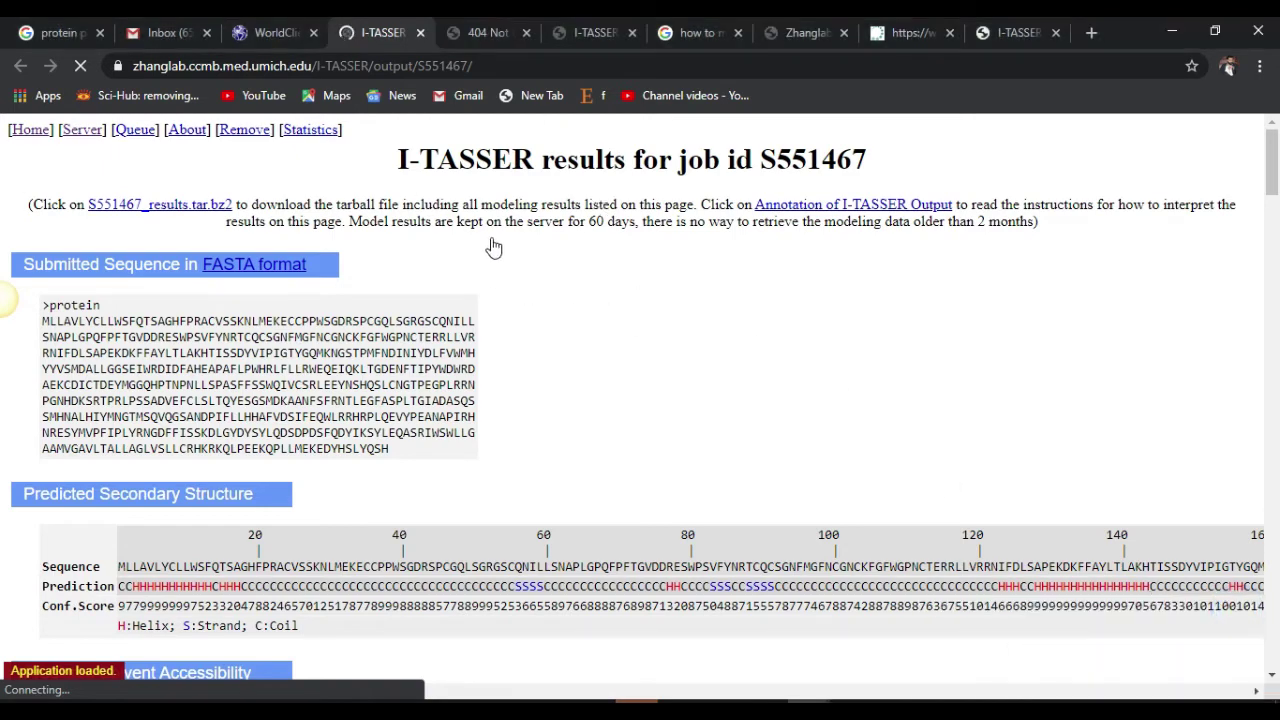
drag(1274, 150, 1274, 168)
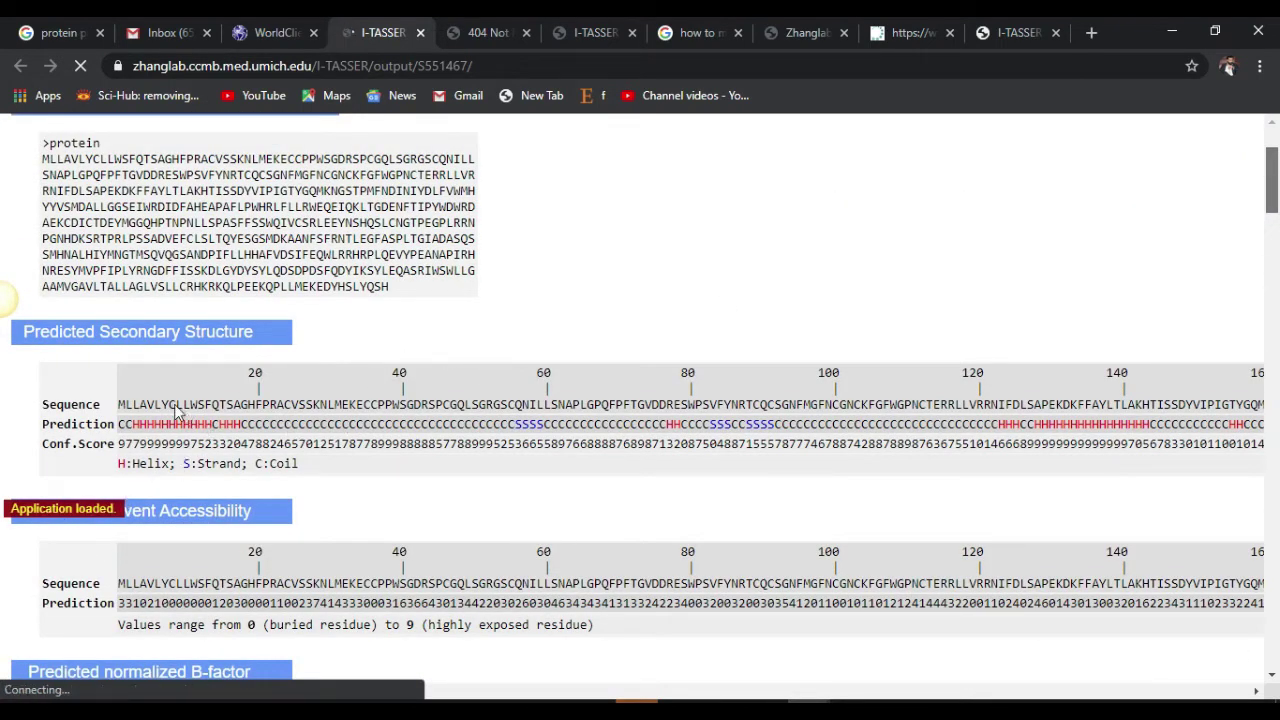
scroll(163, 246, up, 2)
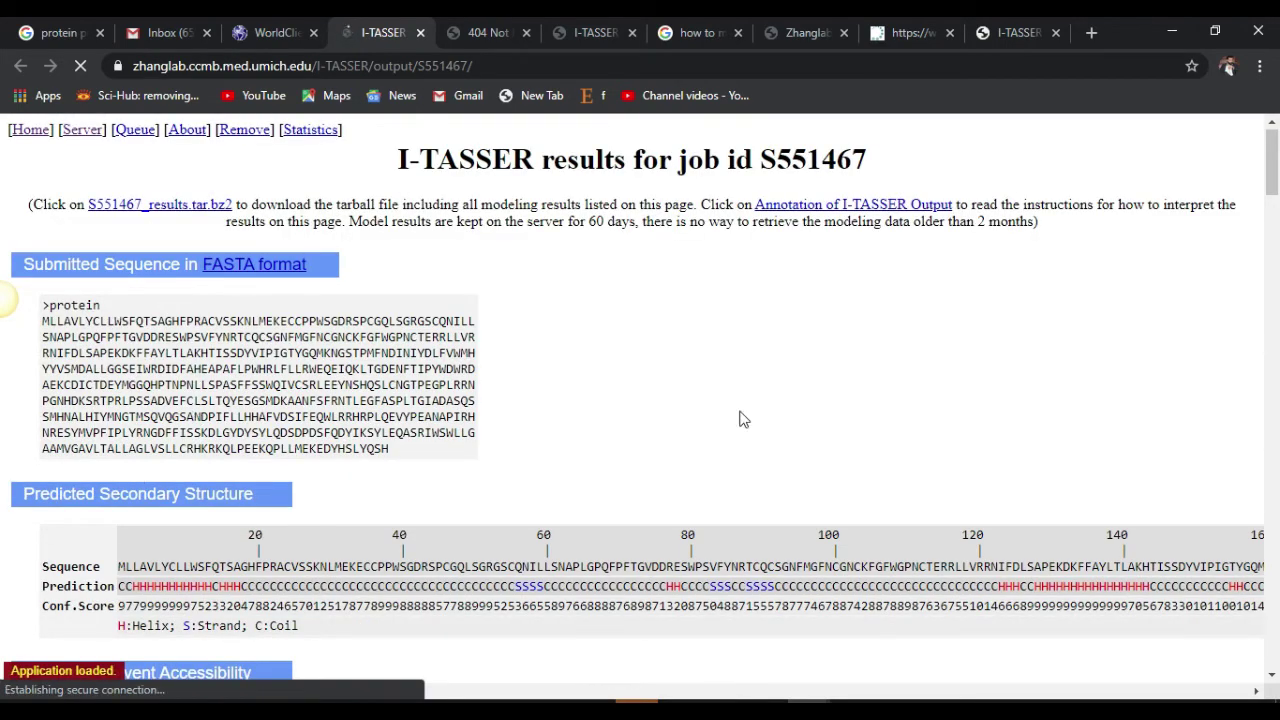
drag(1272, 170, 1271, 193)
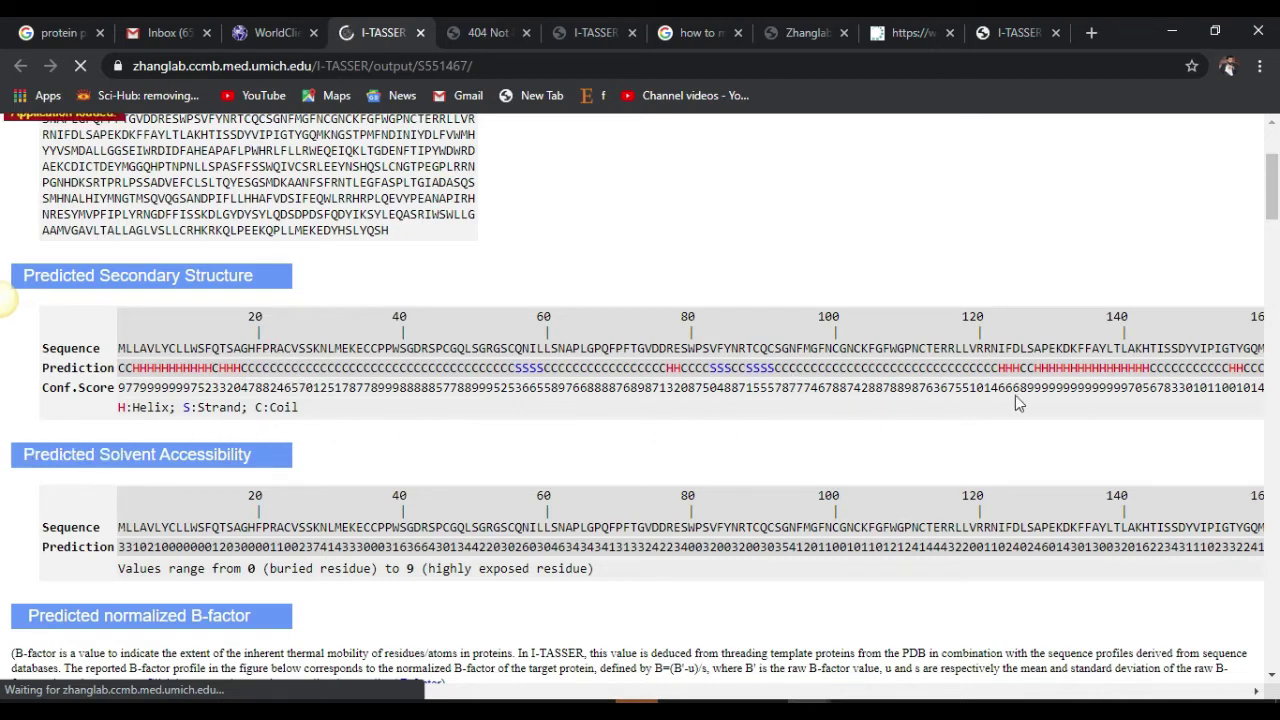
scroll(2, 190, down, 4)
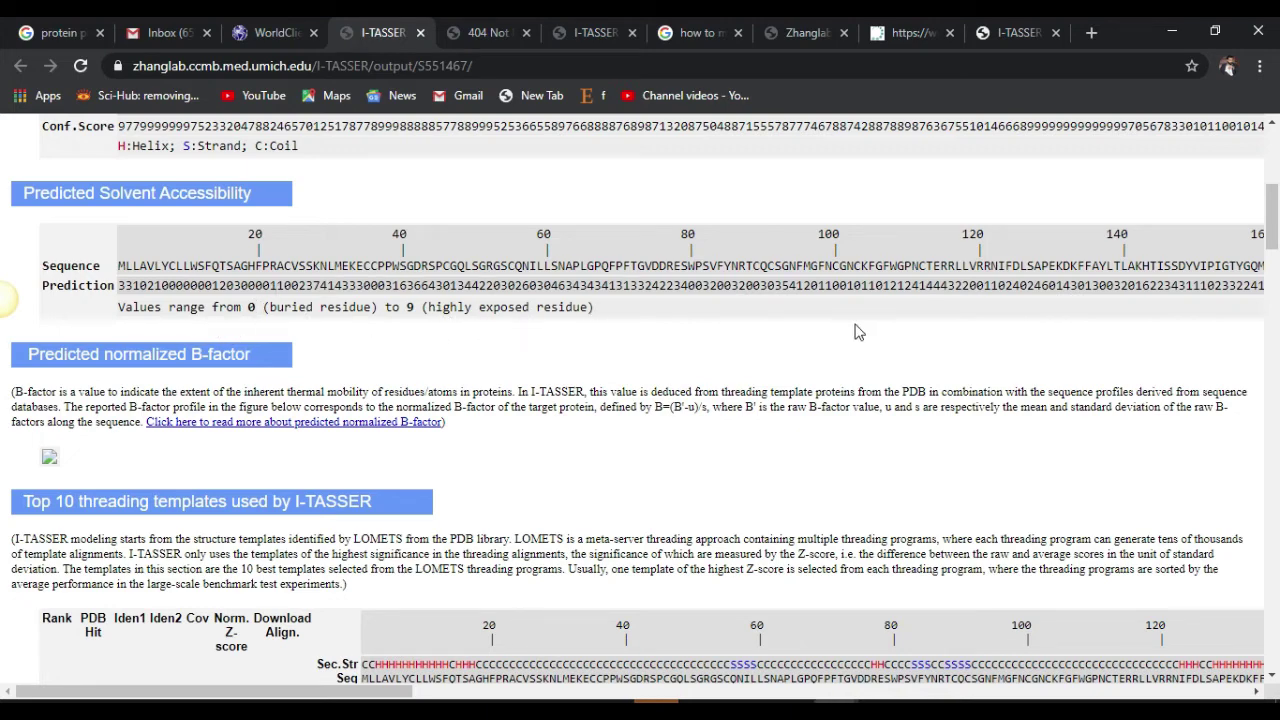
Step: Review the predicted normalized B-factor section and the table of top 10 threading templates with its explanatory notes
scroll(5, 262, down, 3)
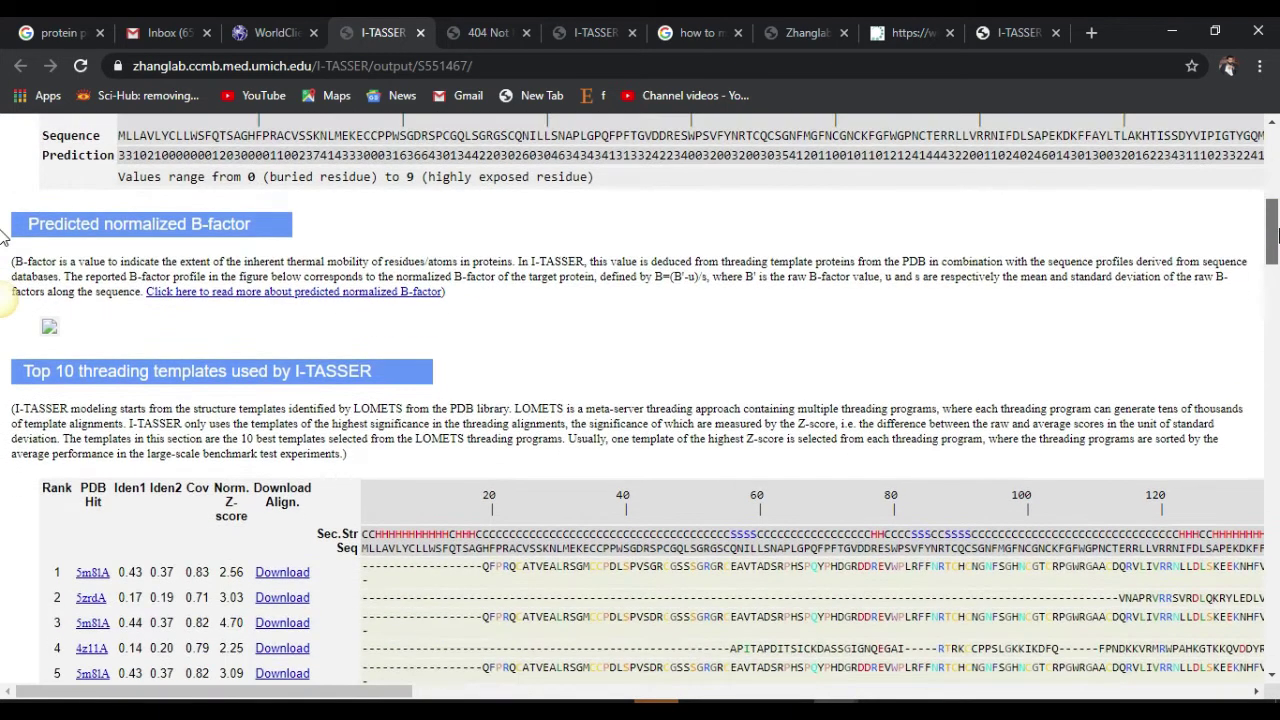
scroll(4, 236, down, 1)
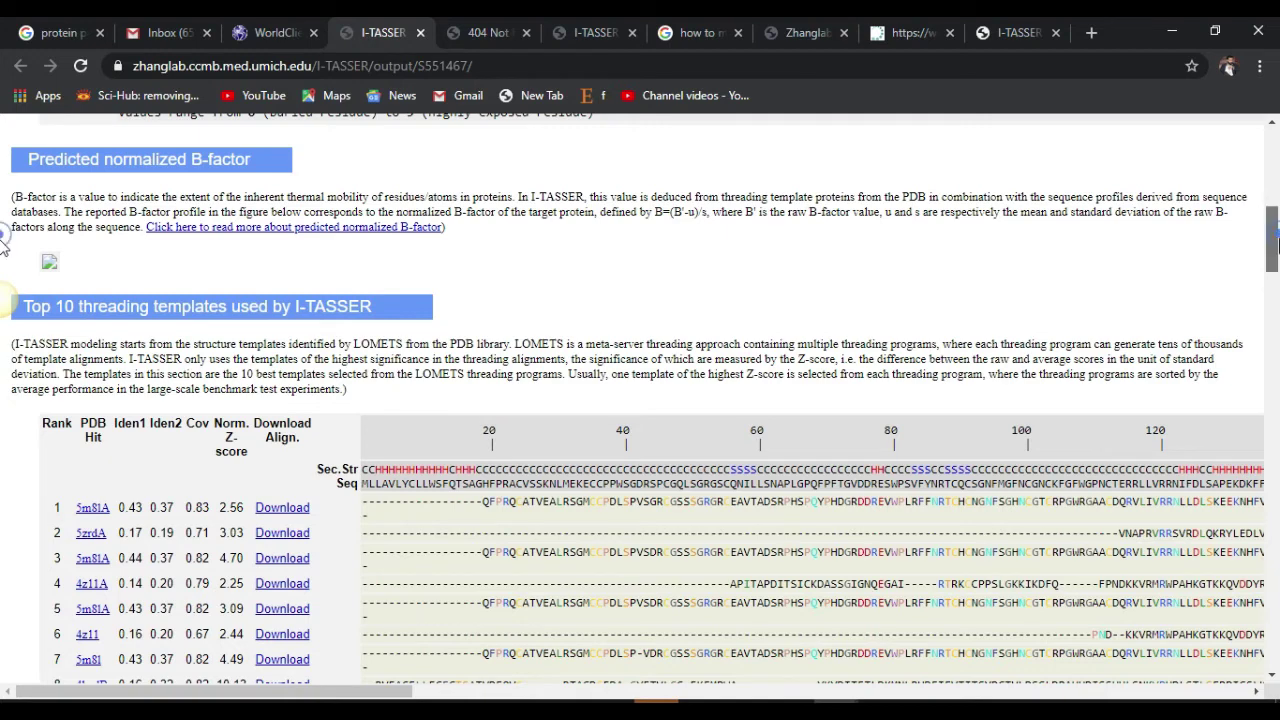
scroll(3, 240, down, 1)
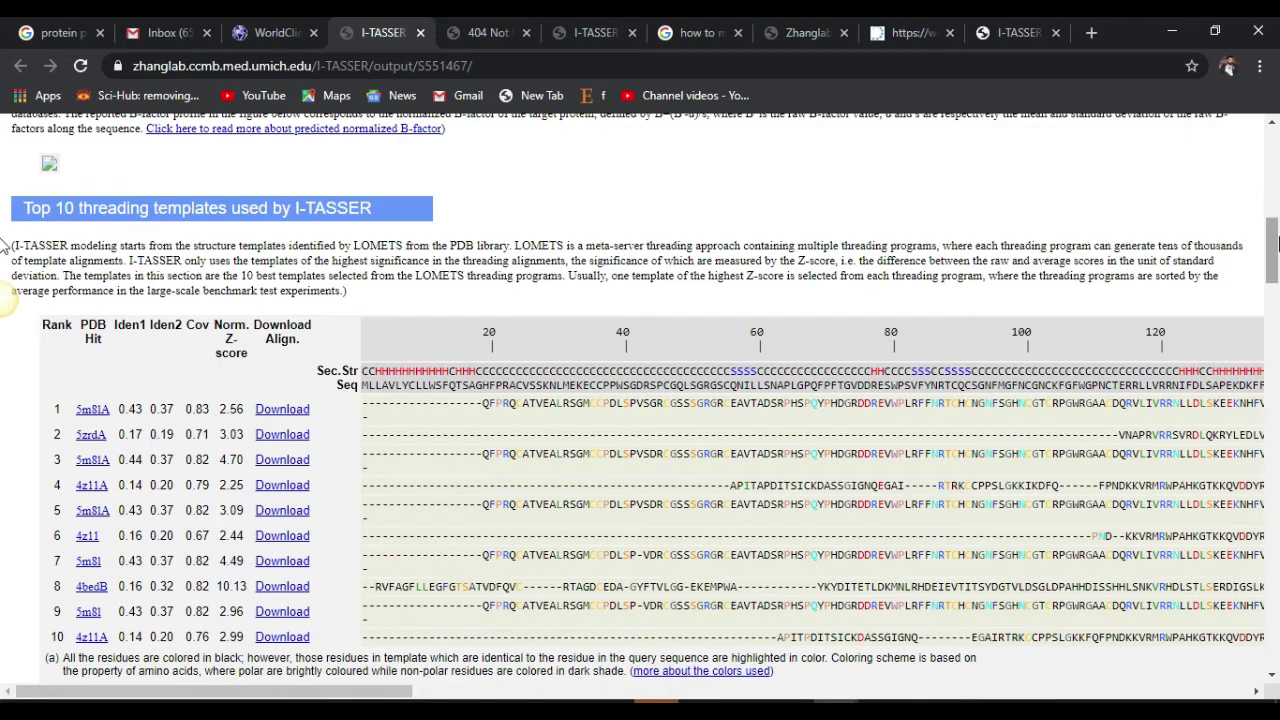
scroll(5, 245, down, 1)
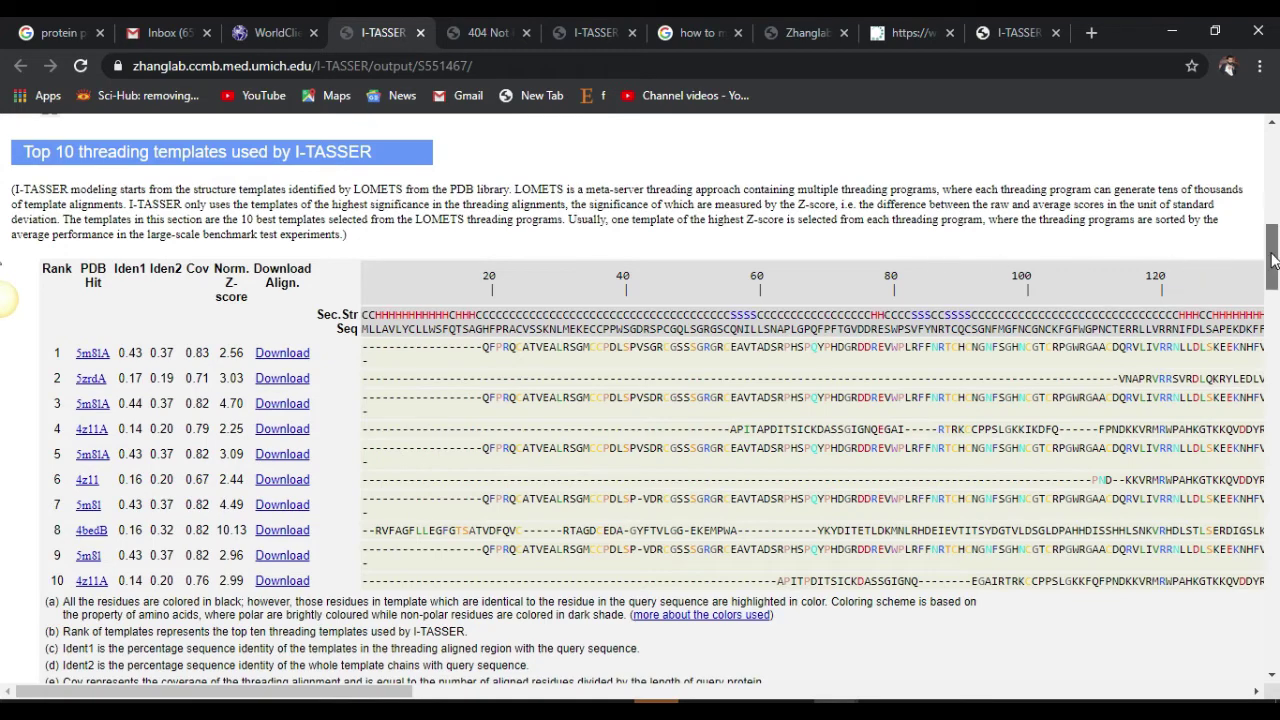
drag(1272, 259, 1273, 305)
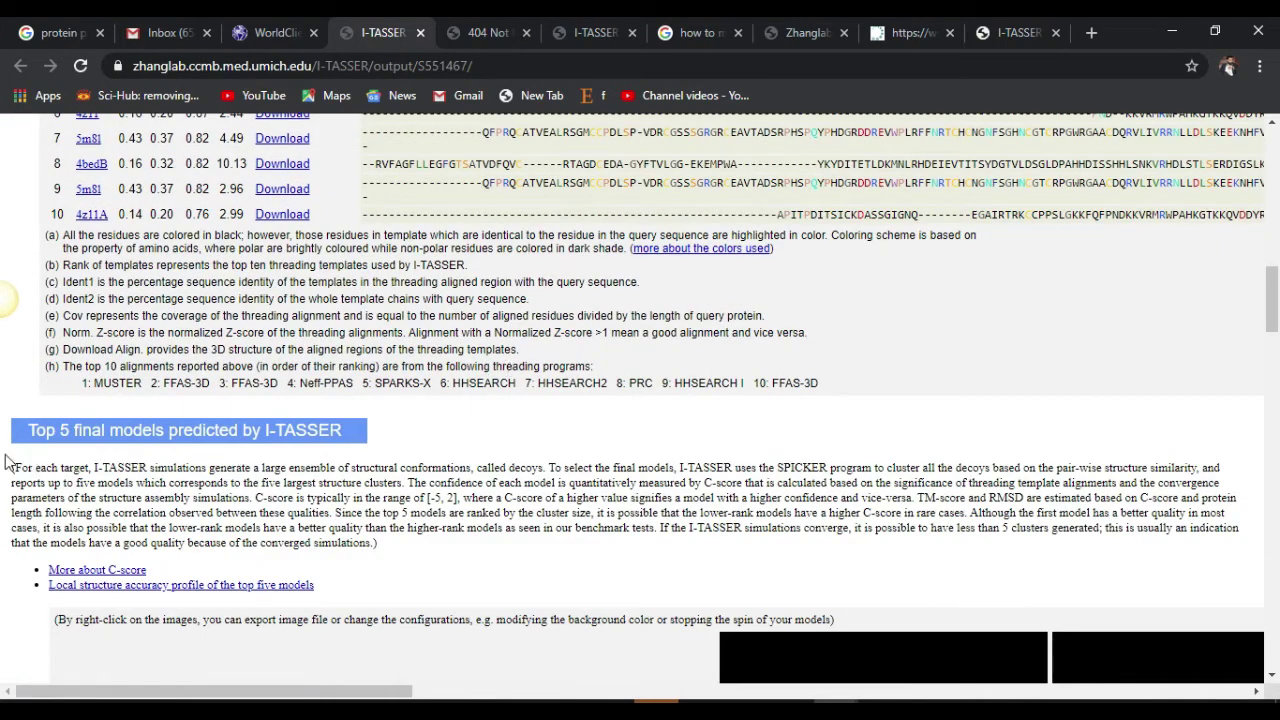
Step: Examine the top 5 final models predicted by I-TASSER, comparing their C-scores, TM-score and RMSD estimates
drag(1273, 299, 1275, 345)
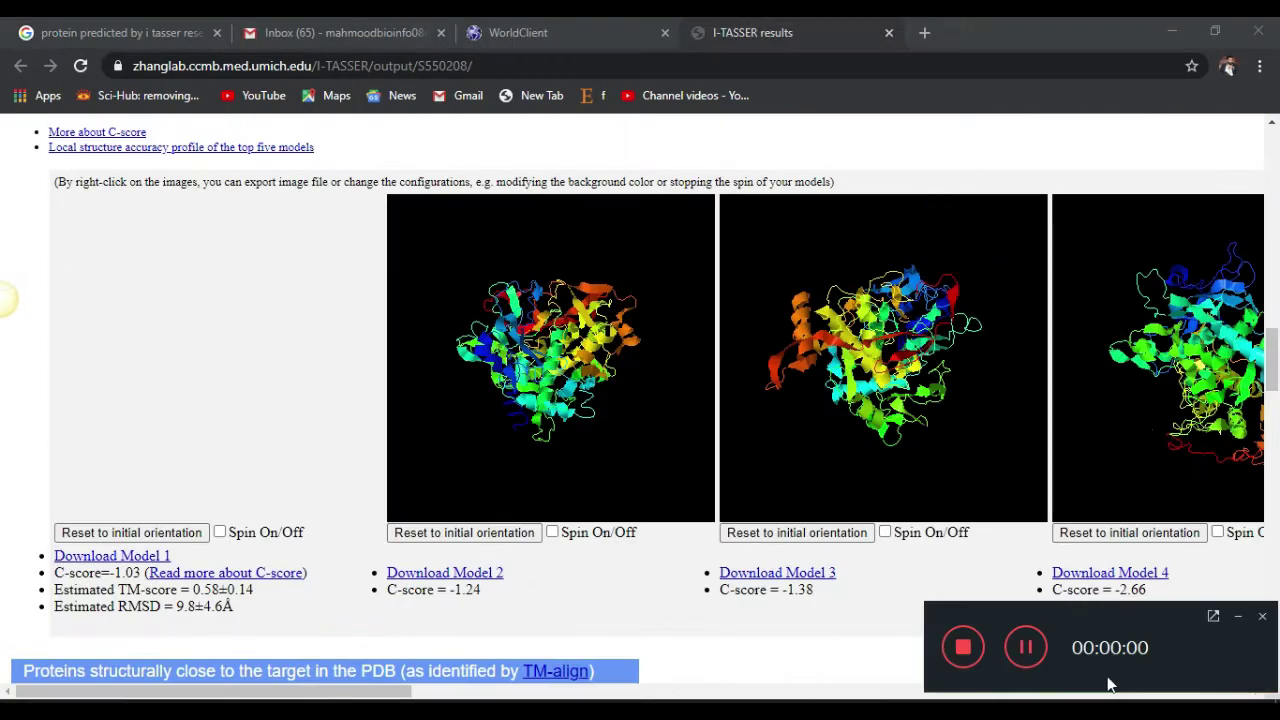
click(1240, 617)
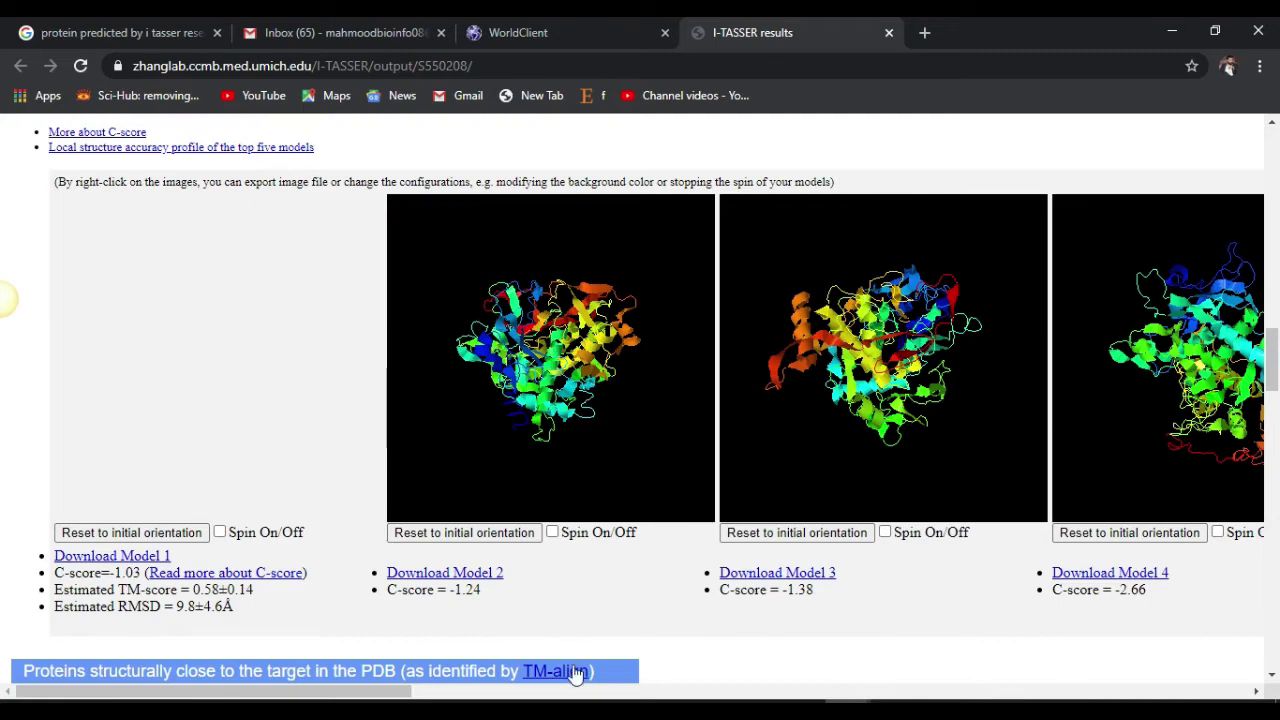
mouse_move(1272, 367)
mouse_down()
mouse_move(1272, 402)
mouse_move(1273, 378)
mouse_up()
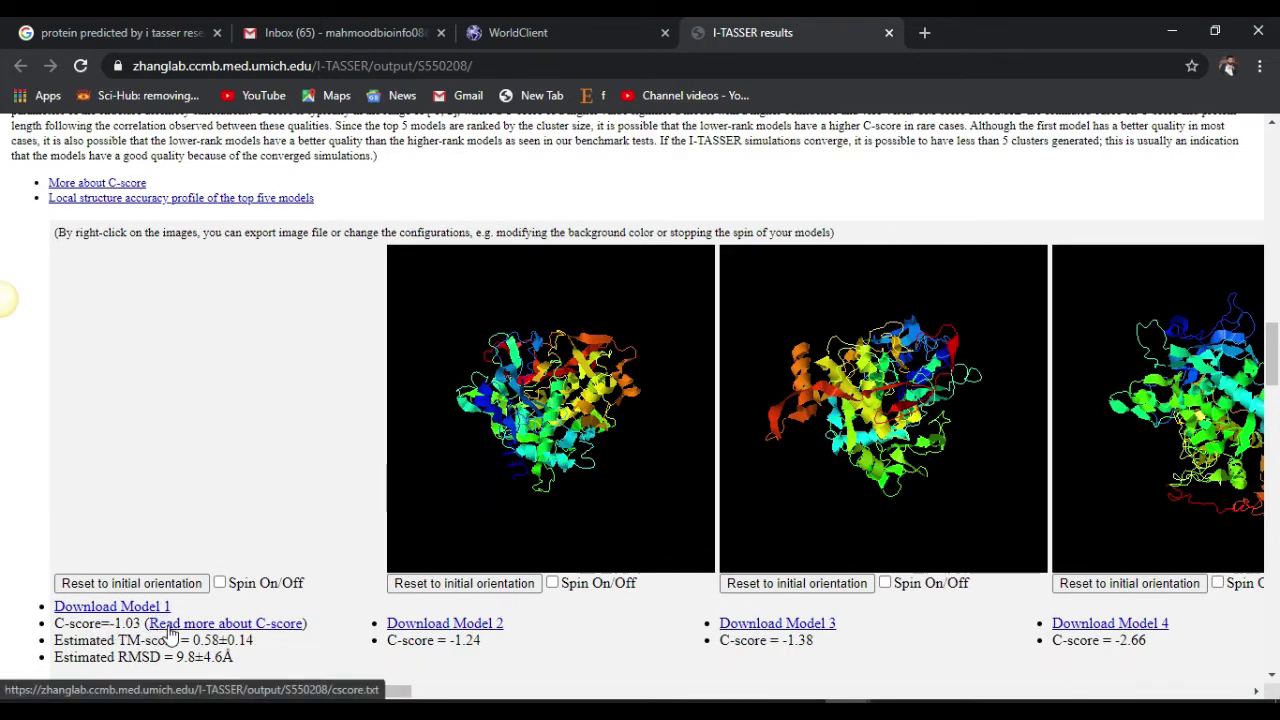
drag(352, 692, 289, 669)
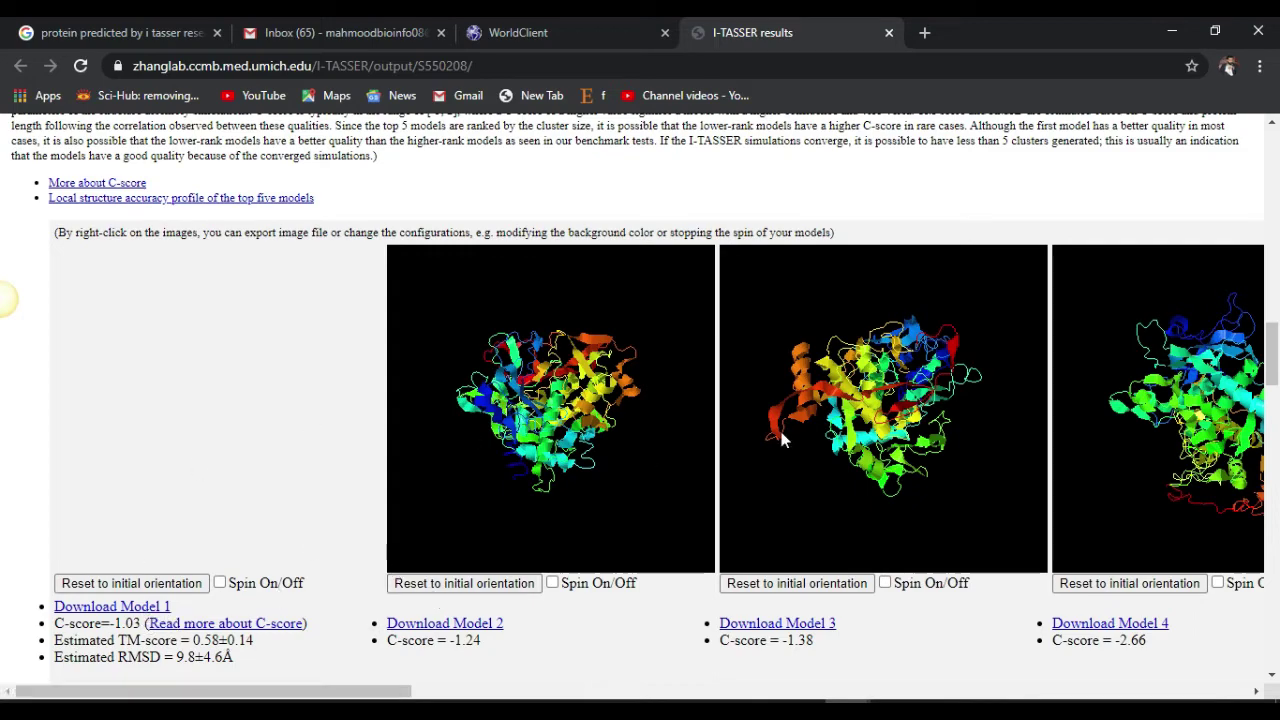
Step: Inspect the top 10 structural analogs identified by TM-align and rotate the aligned protein structure in its viewer
scroll(4, 350, down, 5)
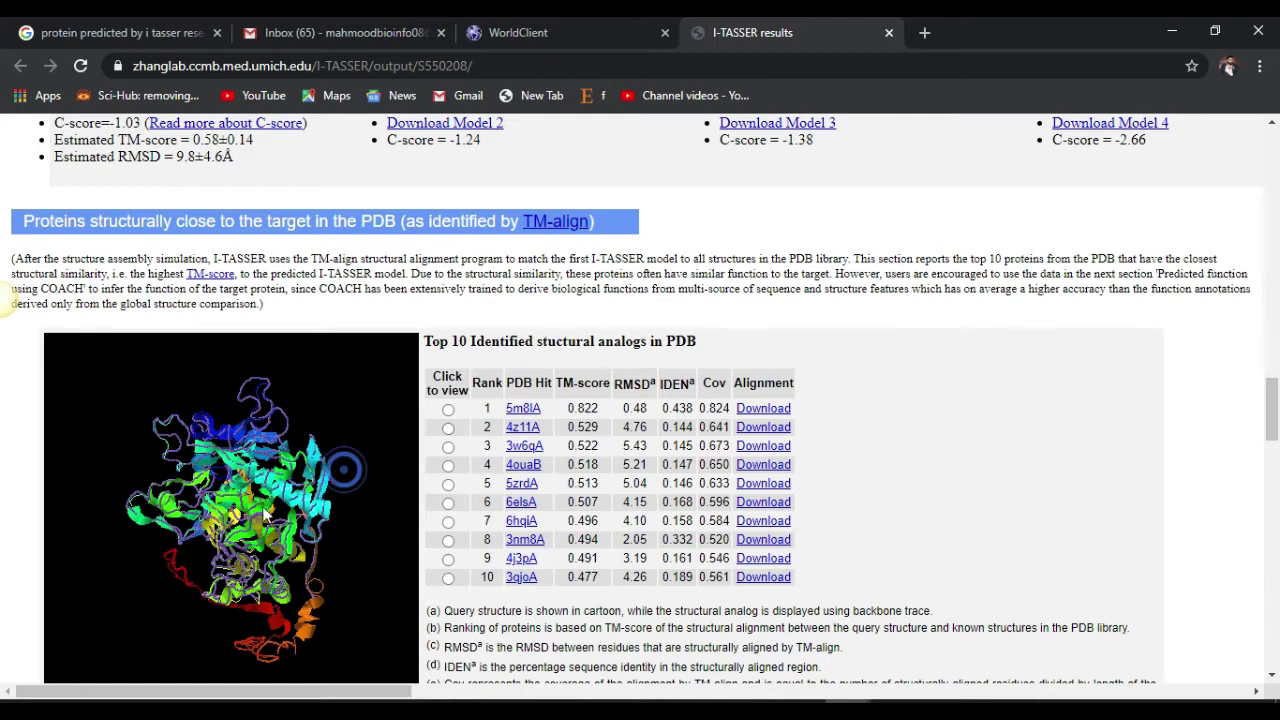
drag(265, 510, 240, 498)
drag(141, 443, 247, 478)
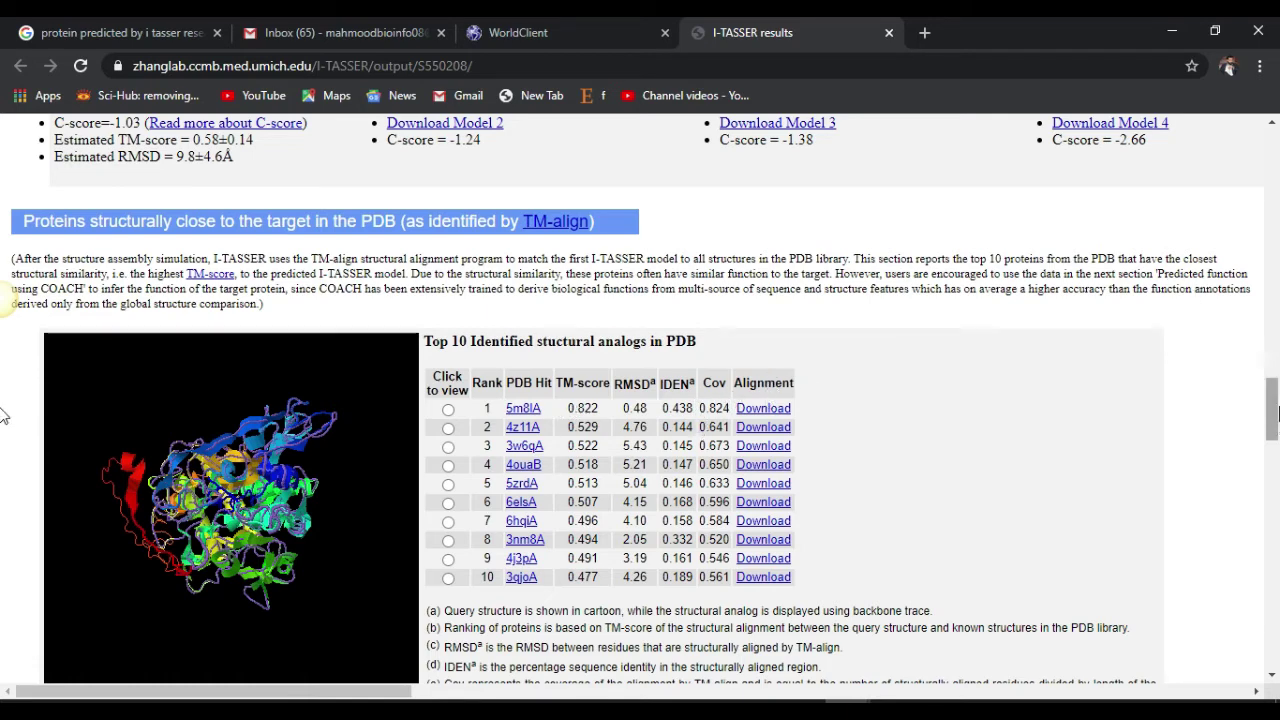
Step: Inspect the predicted ligand binding sites in the COFACTOR and COACH section and rotate the rank 1 complex
drag(1276, 412, 1276, 460)
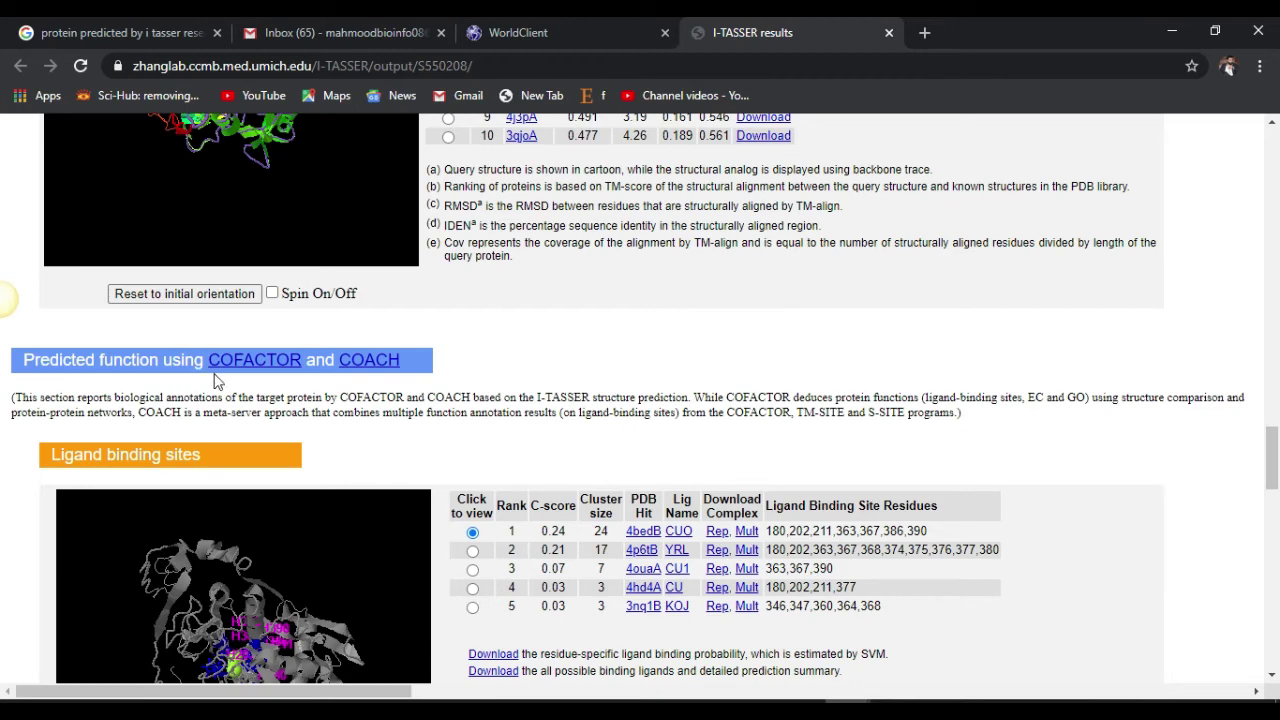
drag(1276, 457, 1276, 475)
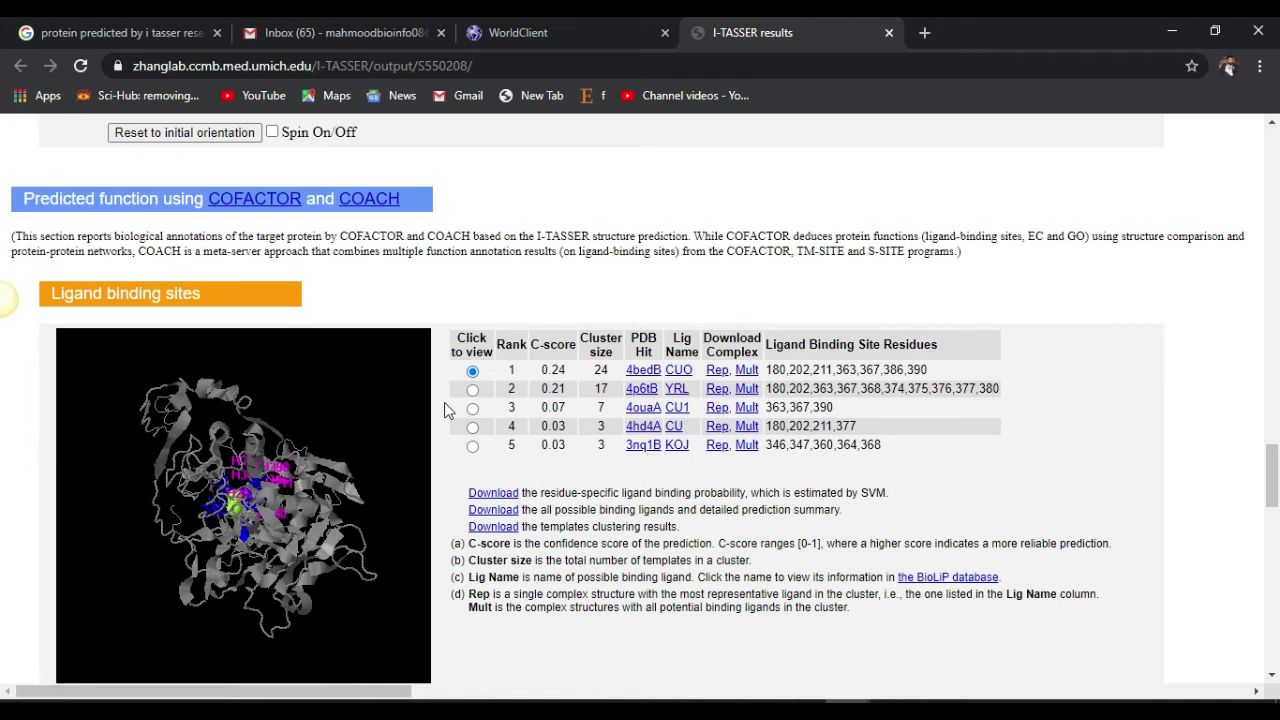
click(1274, 462)
drag(364, 453, 236, 515)
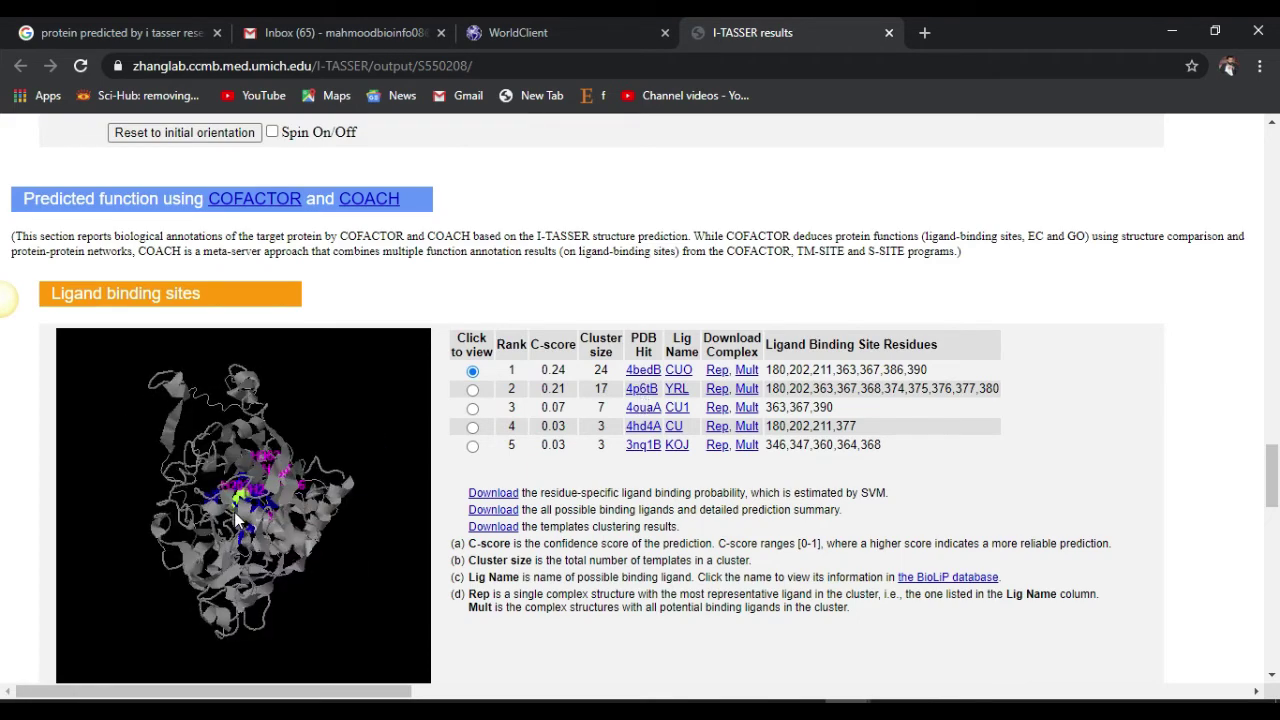
Step: Rotate and zoom the structure in the Enzyme Commission numbers and active sites section, and select the rank 1 hit, 2zmxA, for viewing
drag(1272, 465, 1278, 526)
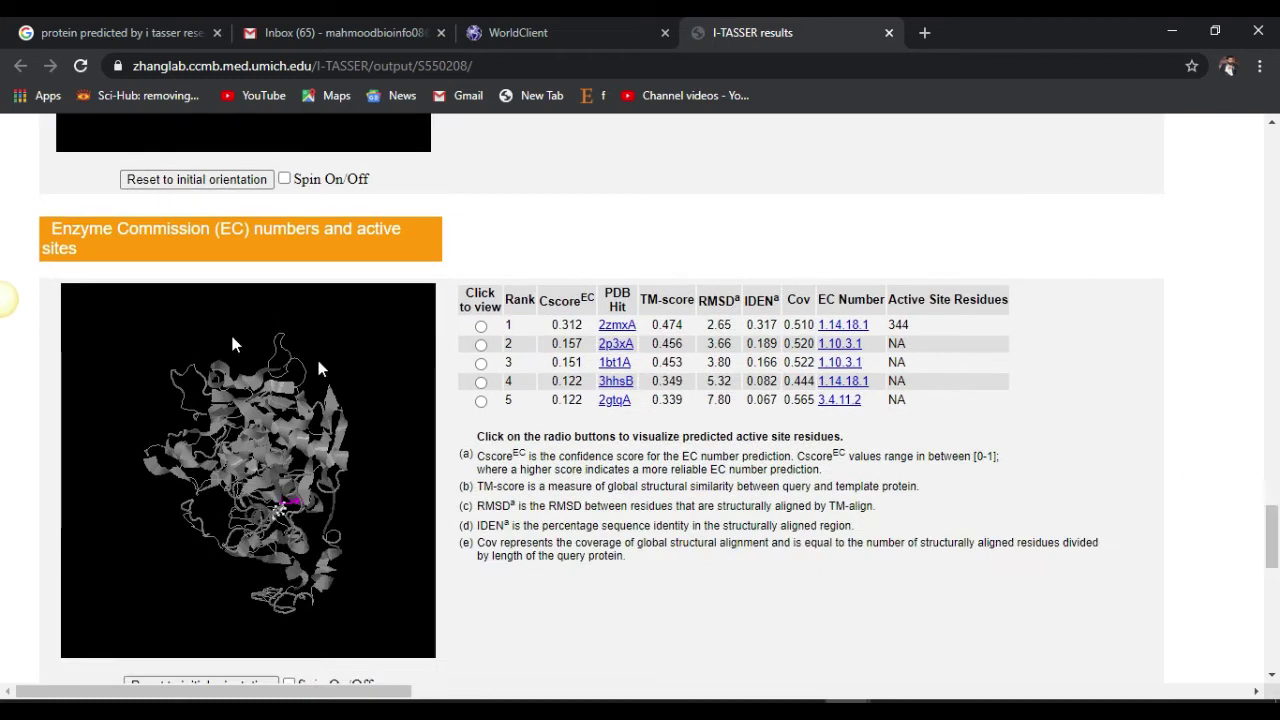
drag(224, 472, 237, 442)
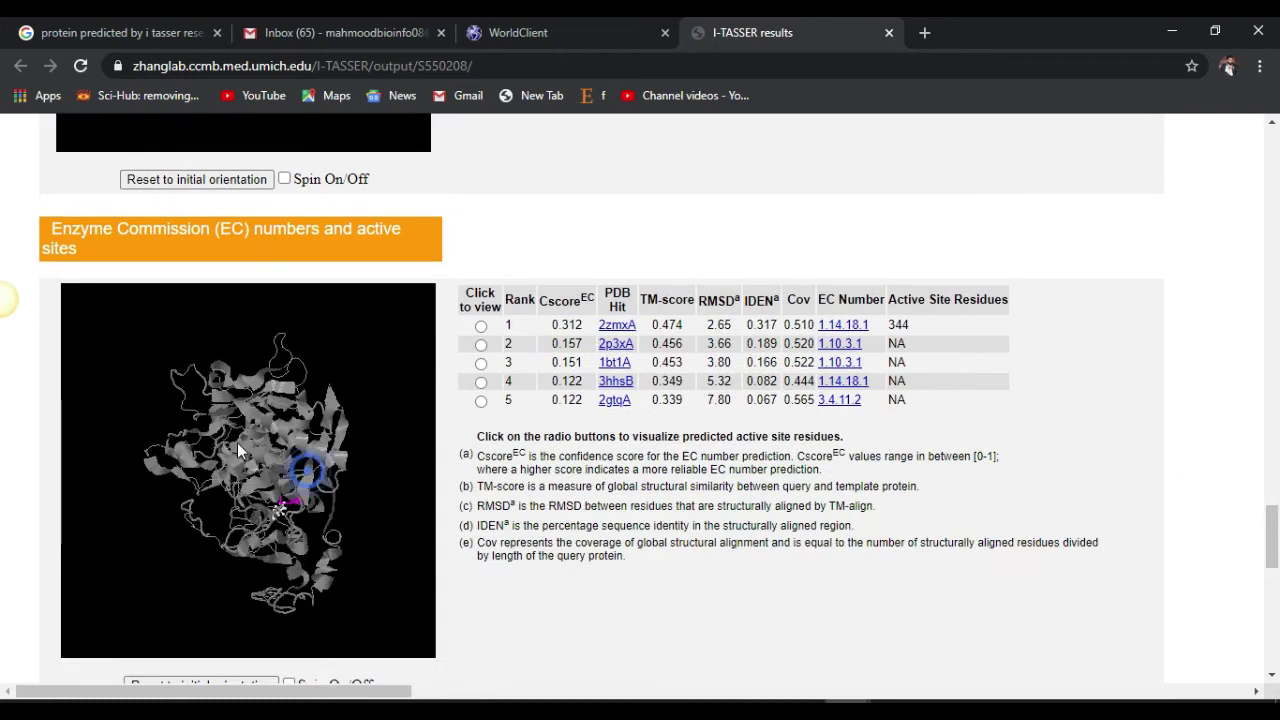
mouse_move(1276, 514)
mouse_down()
mouse_move(1276, 503)
mouse_move(1276, 530)
mouse_up()
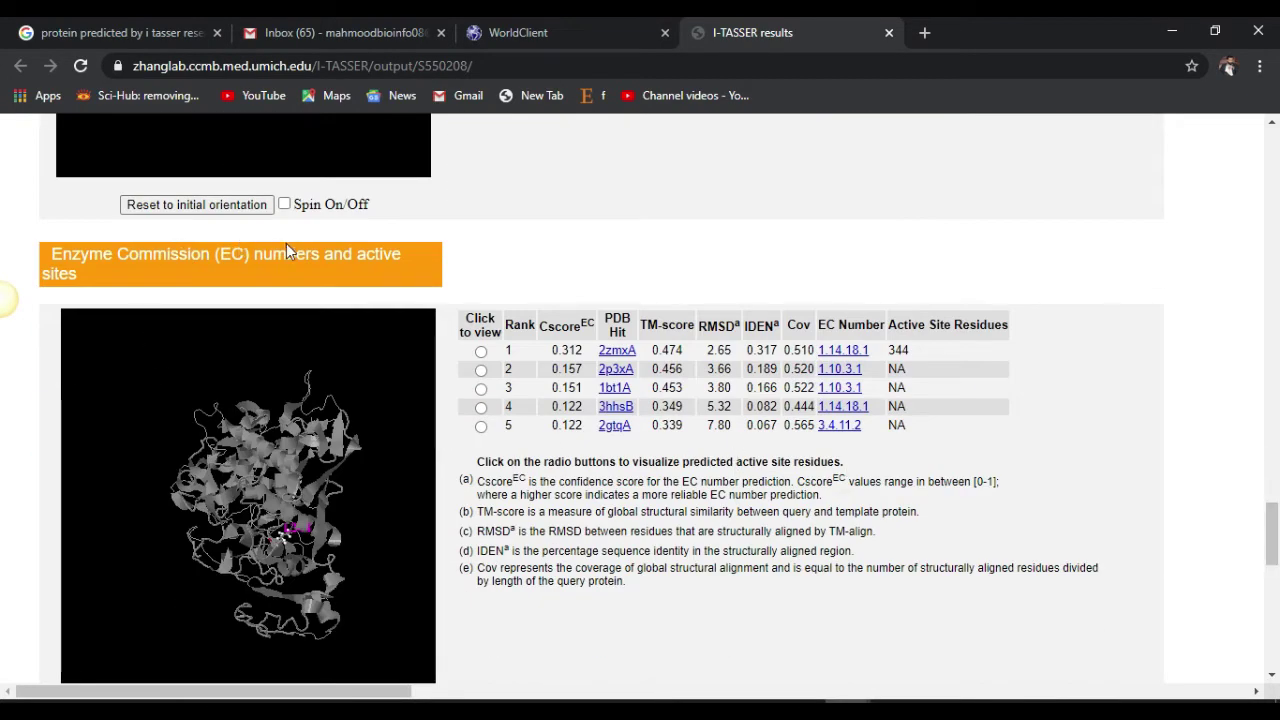
drag(208, 476, 231, 495)
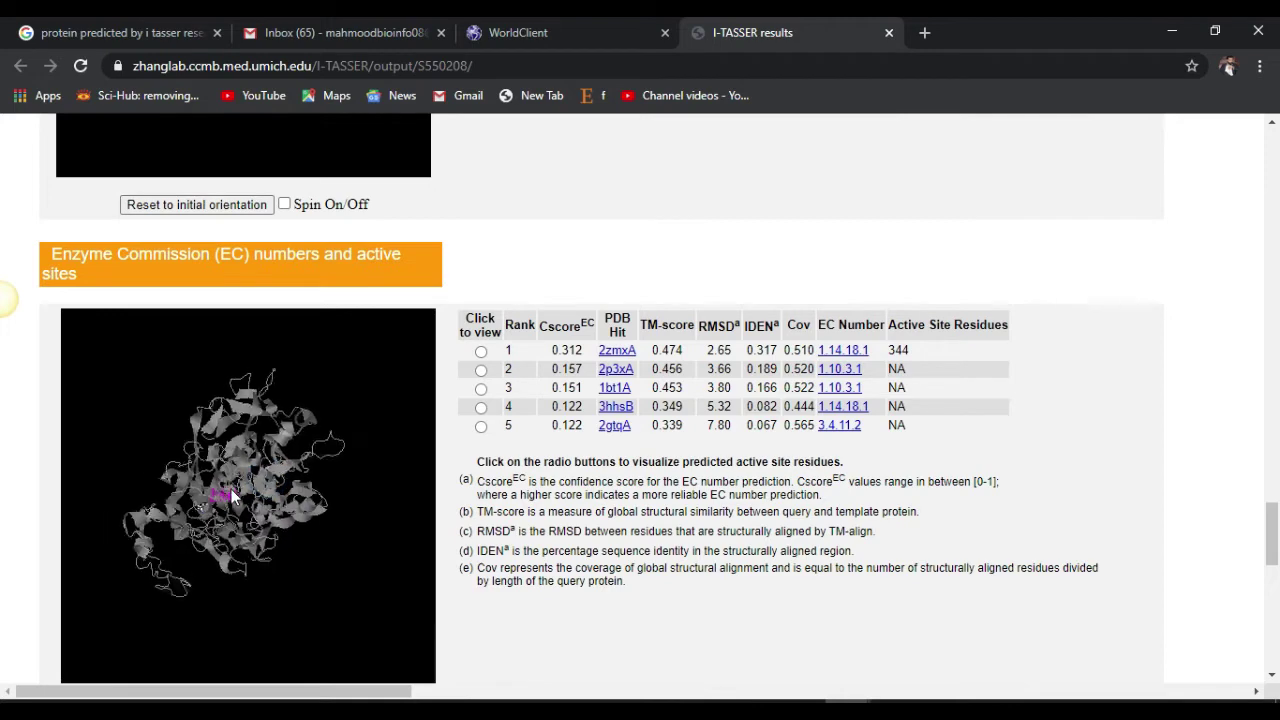
scroll(232, 496, up, 3)
scroll(231, 489, up, 5)
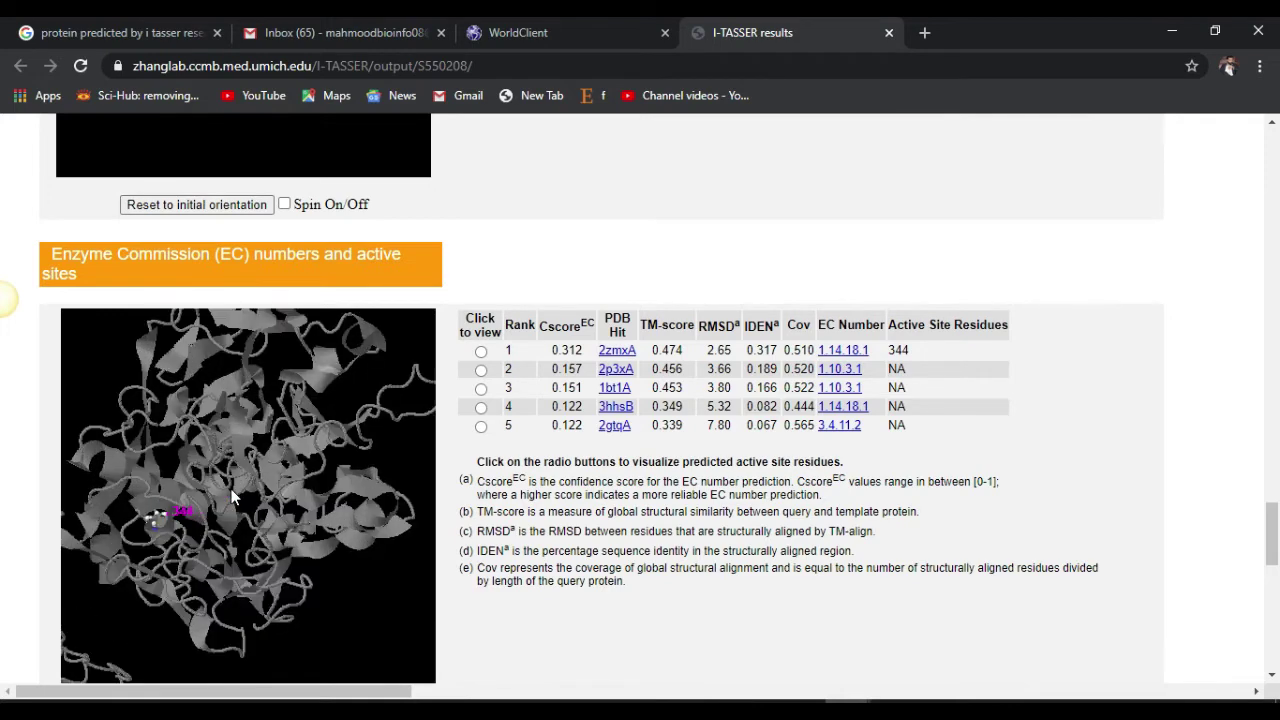
drag(275, 540, 213, 630)
scroll(232, 553, down, 6)
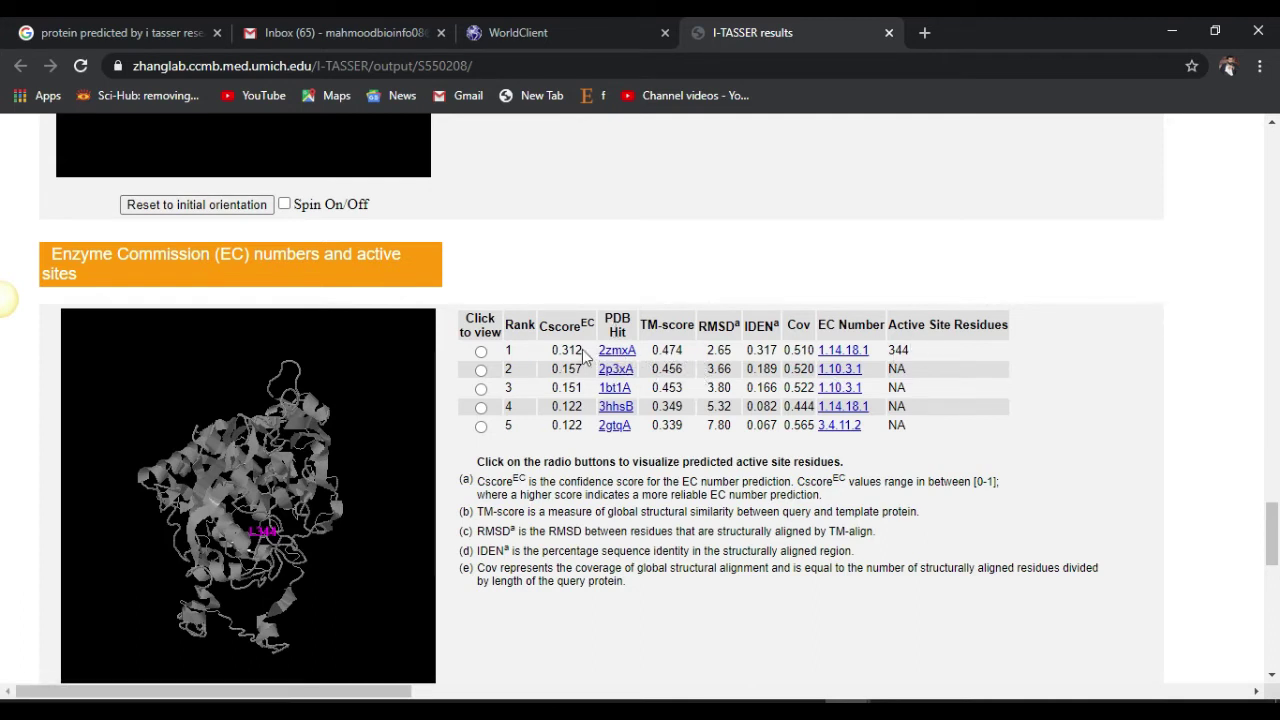
click(483, 353)
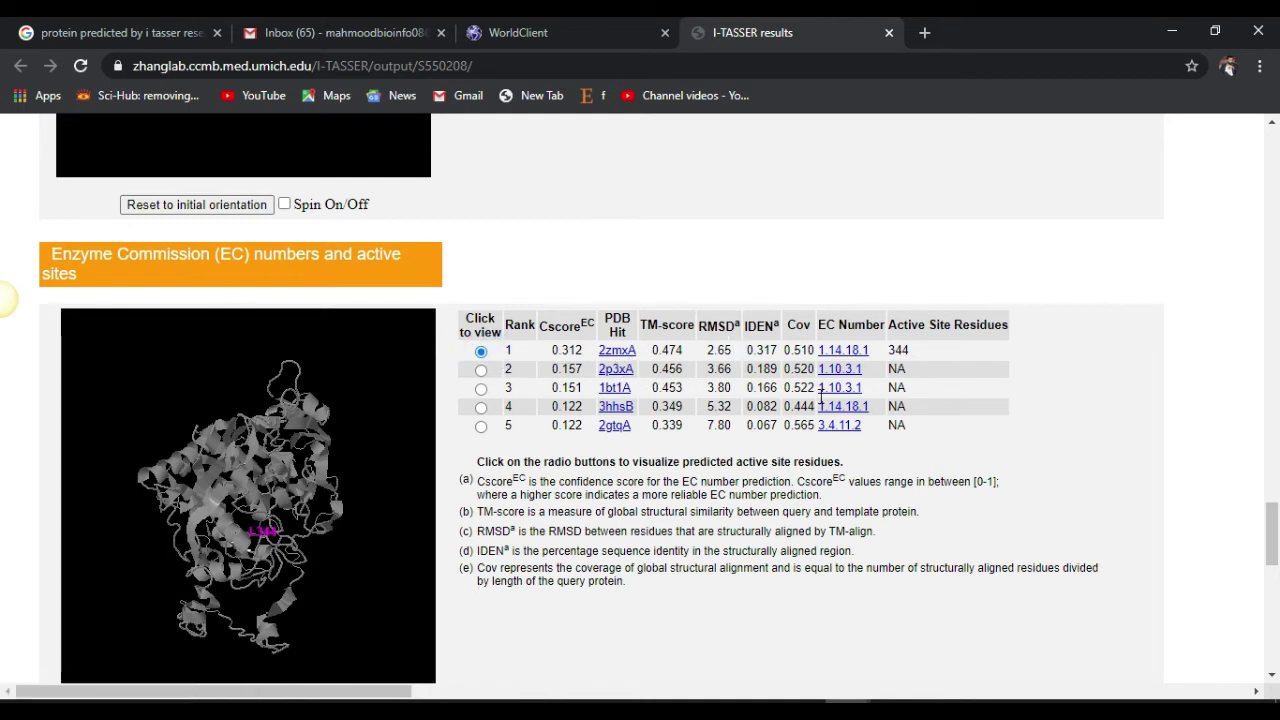
Step: Return to the top five final models and download Model 1 as a PDB file
drag(1273, 522, 1275, 346)
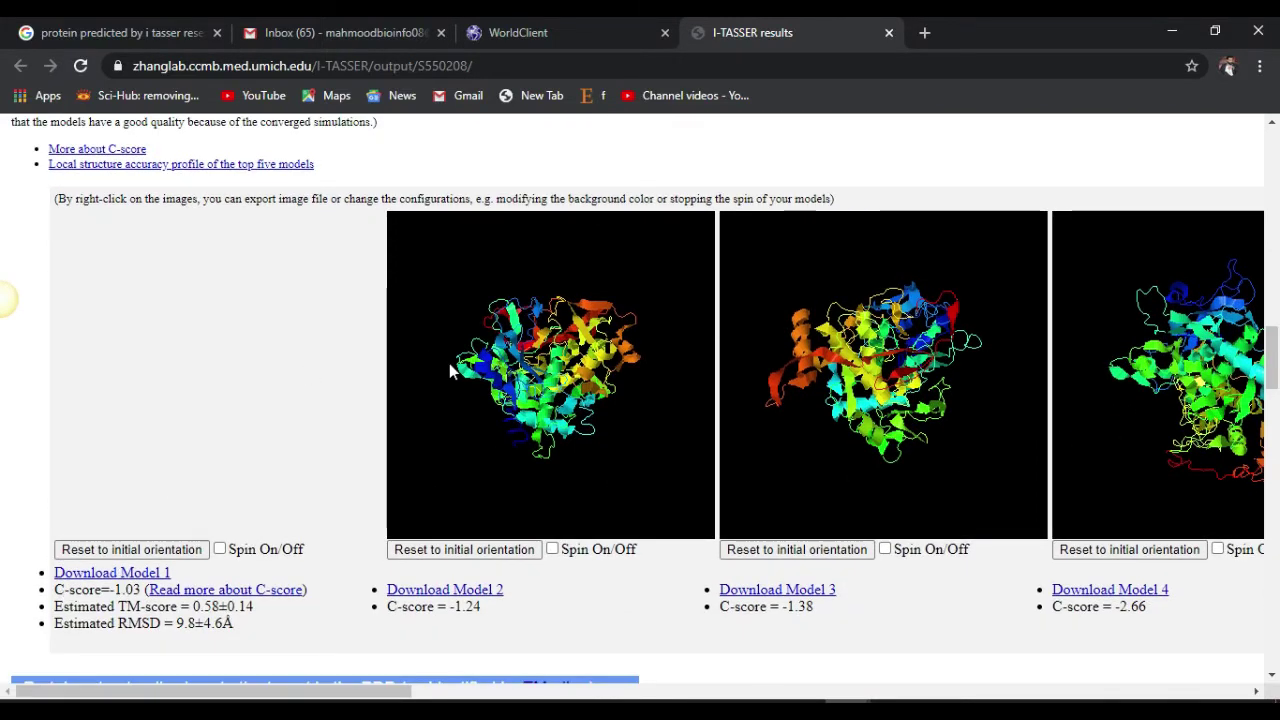
click(137, 578)
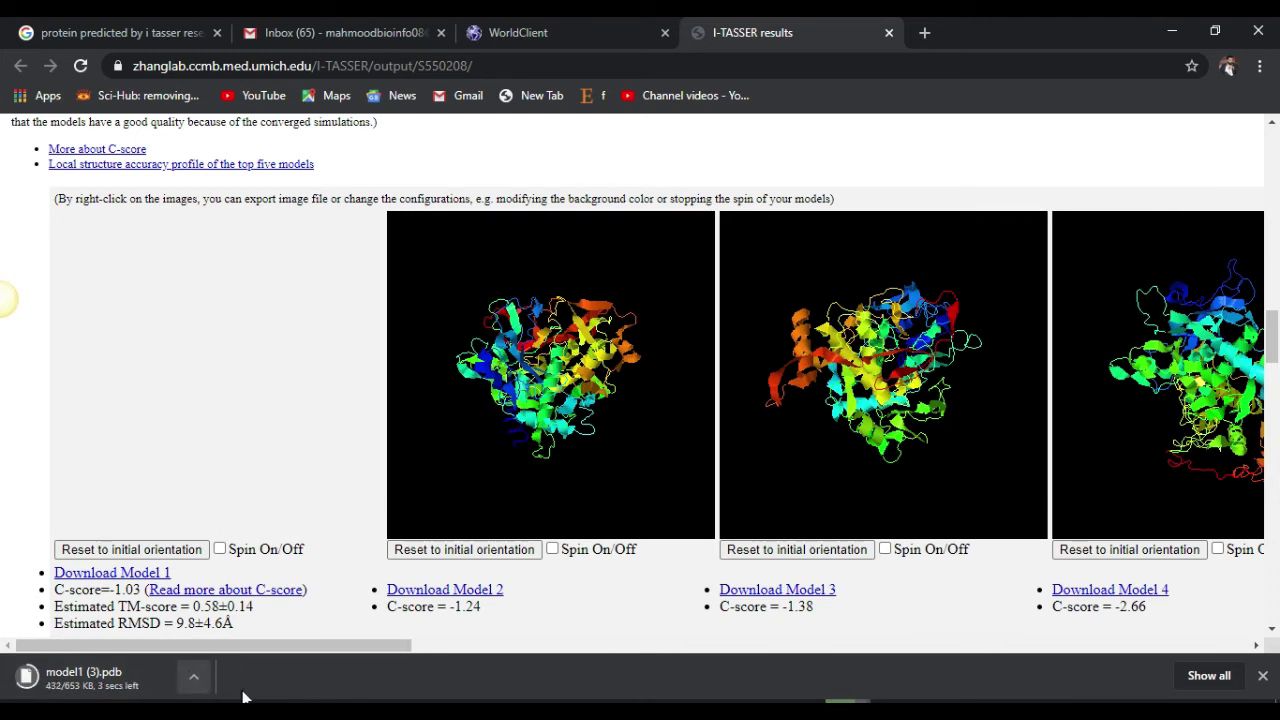
Step: Switch to PyMOL and open the downloaded model1 (3) PDB file from the Downloads folder
click(618, 710)
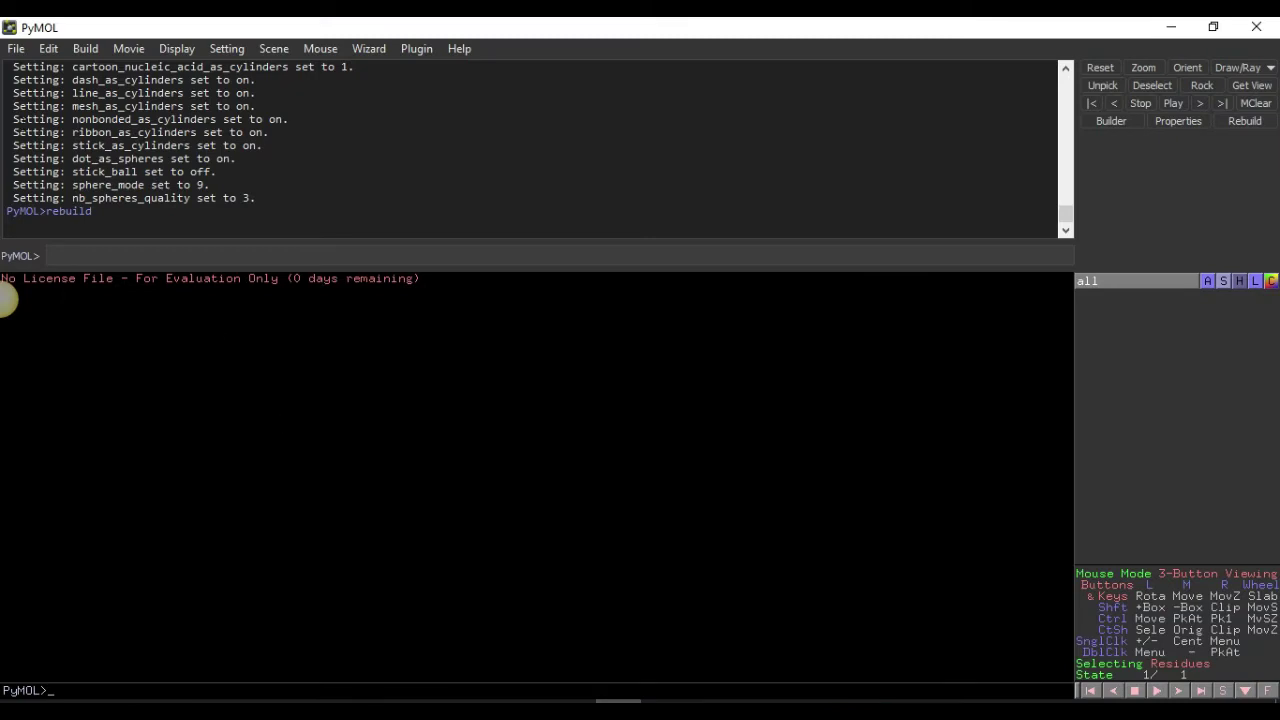
click(16, 48)
click(28, 106)
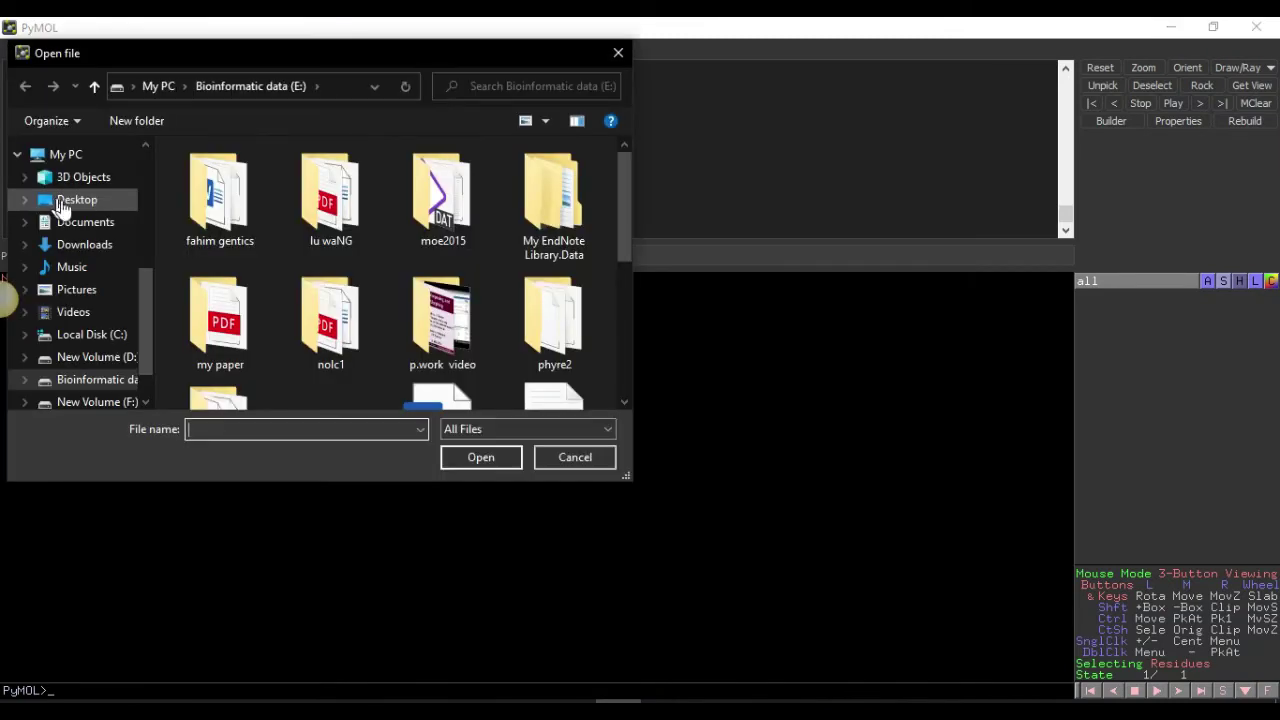
click(70, 223)
click(72, 243)
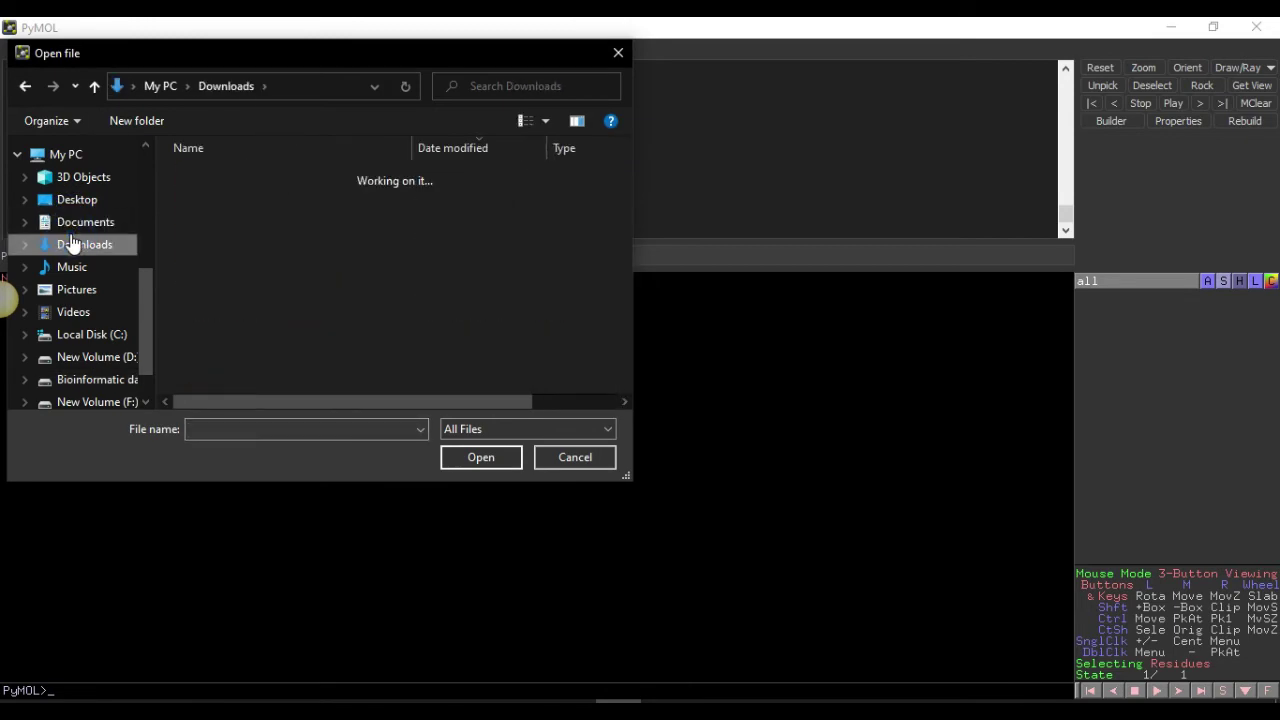
double_click(246, 201)
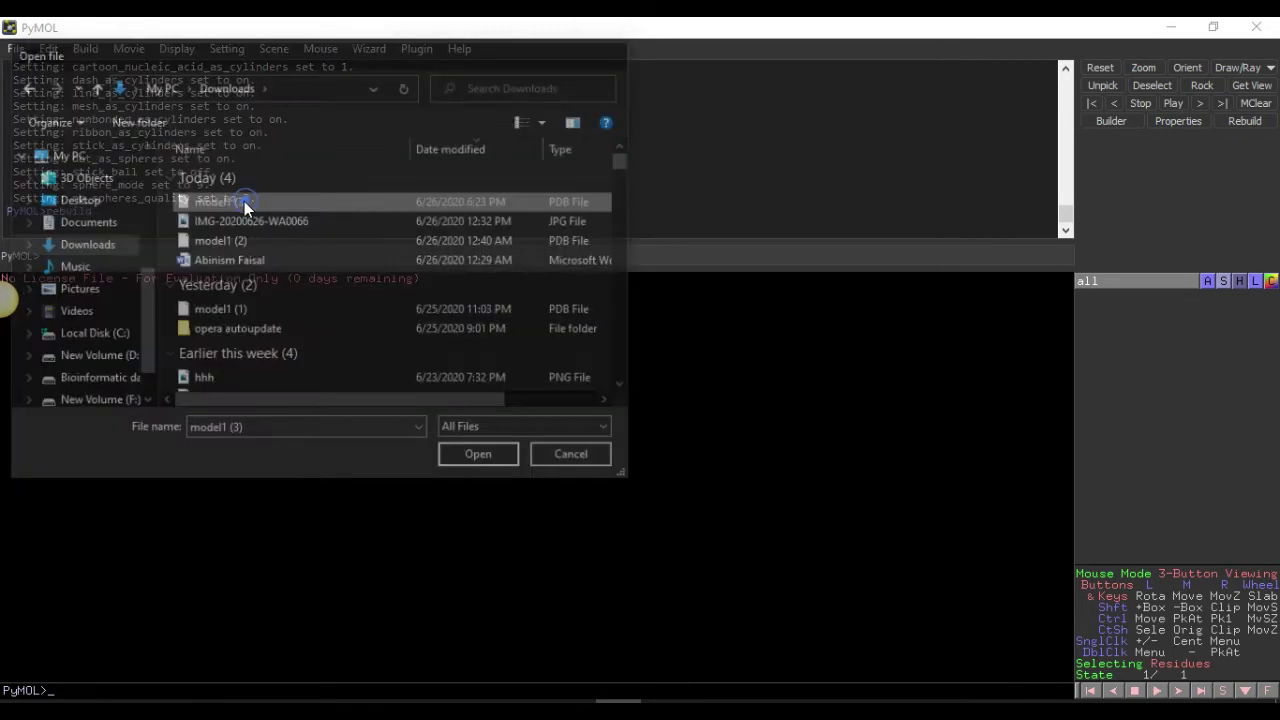
Step: Rotate the loaded protein model in PyMOL to inspect its cartoon structure from several angles
drag(473, 493, 547, 464)
right_click(547, 464)
click(517, 418)
mouse_move(517, 418)
mouse_down()
mouse_move(524, 512)
mouse_move(464, 494)
mouse_move(466, 471)
mouse_move(500, 440)
mouse_up()
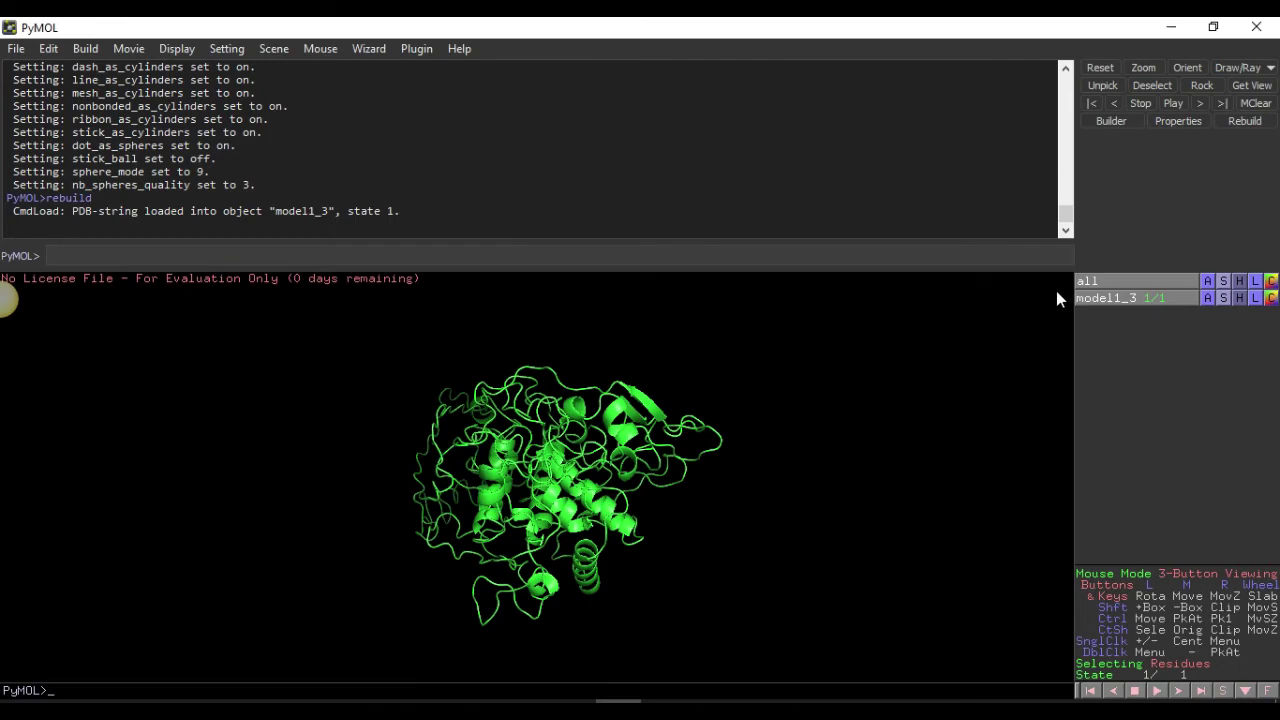
drag(478, 443, 566, 475)
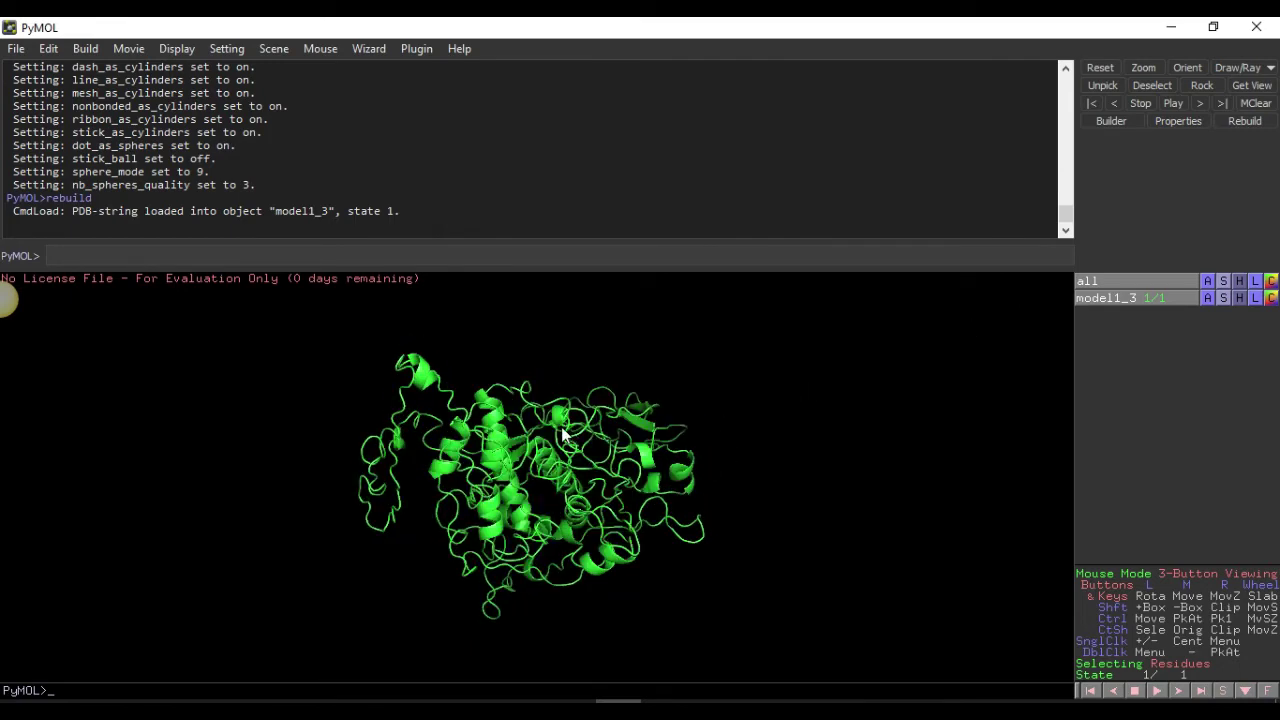